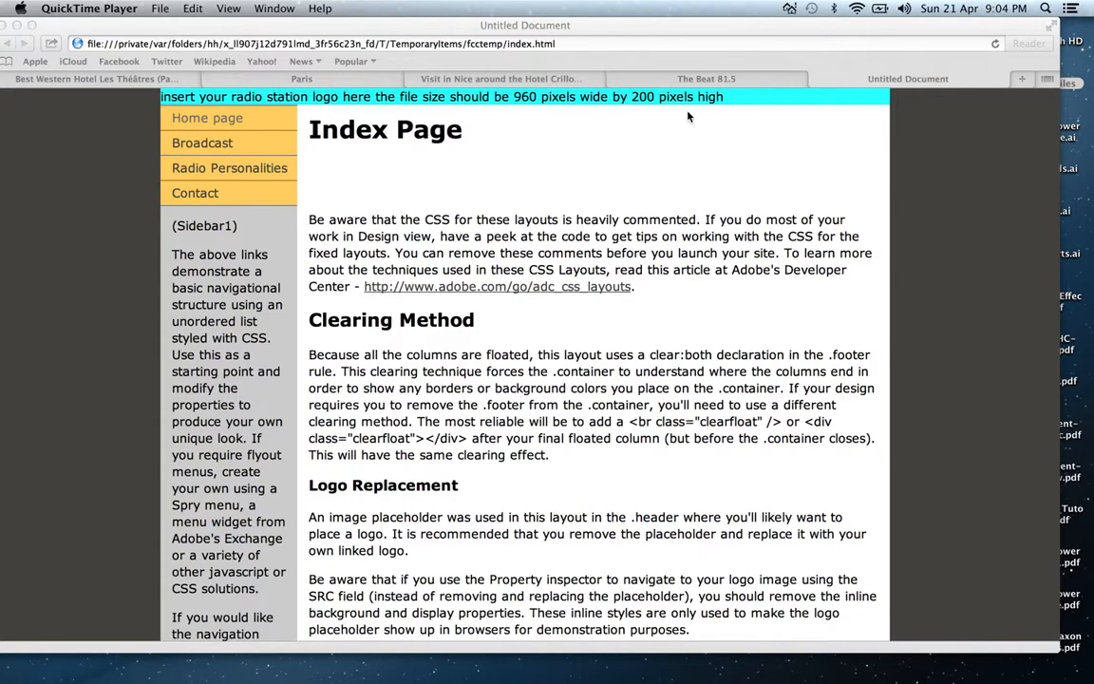
Review The Beat 81.5 station website as a finished example, and return to the radio website template page.
left_click(698, 81)
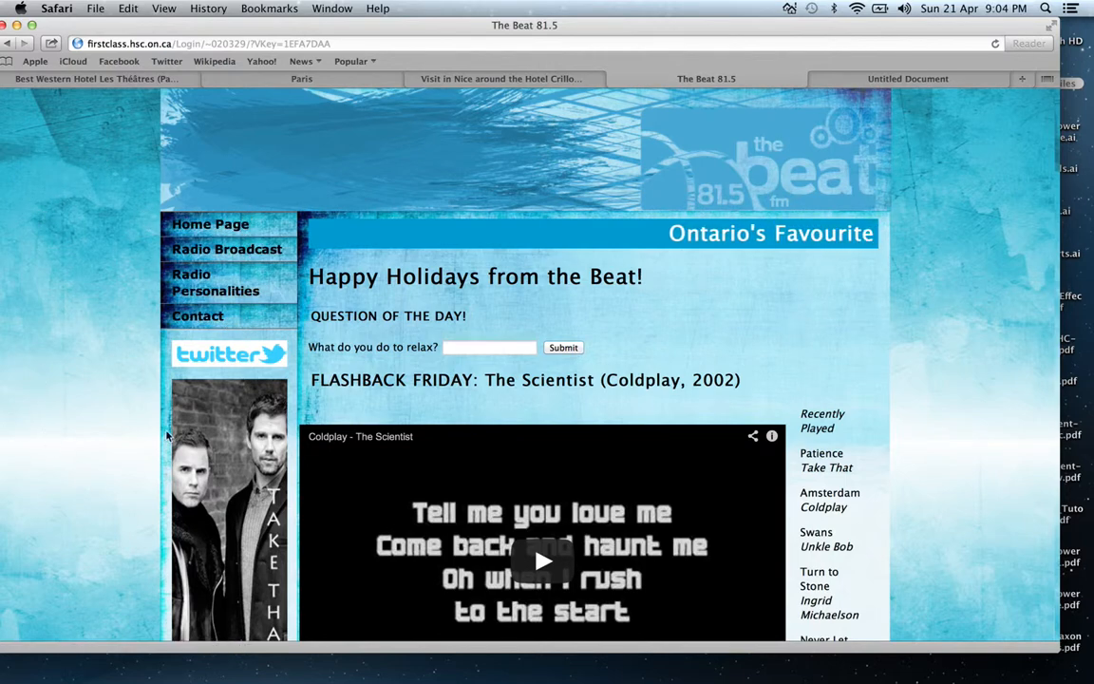
scroll(18, 341, "down", 5)
scroll(607, 150, "up", 5)
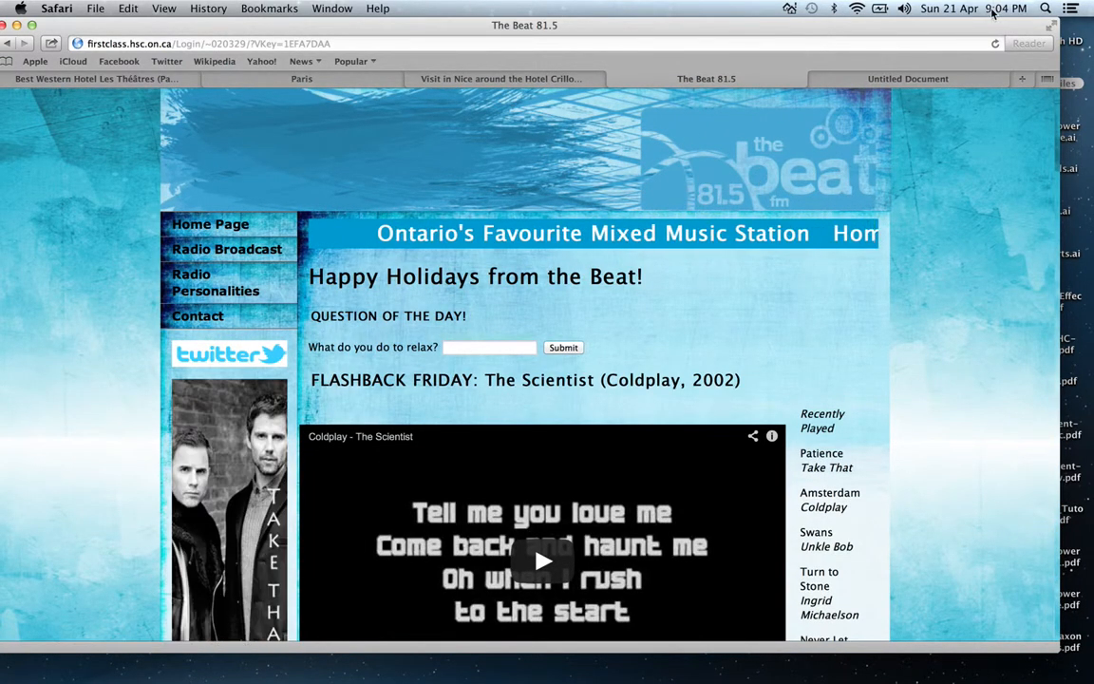
left_click(934, 81)
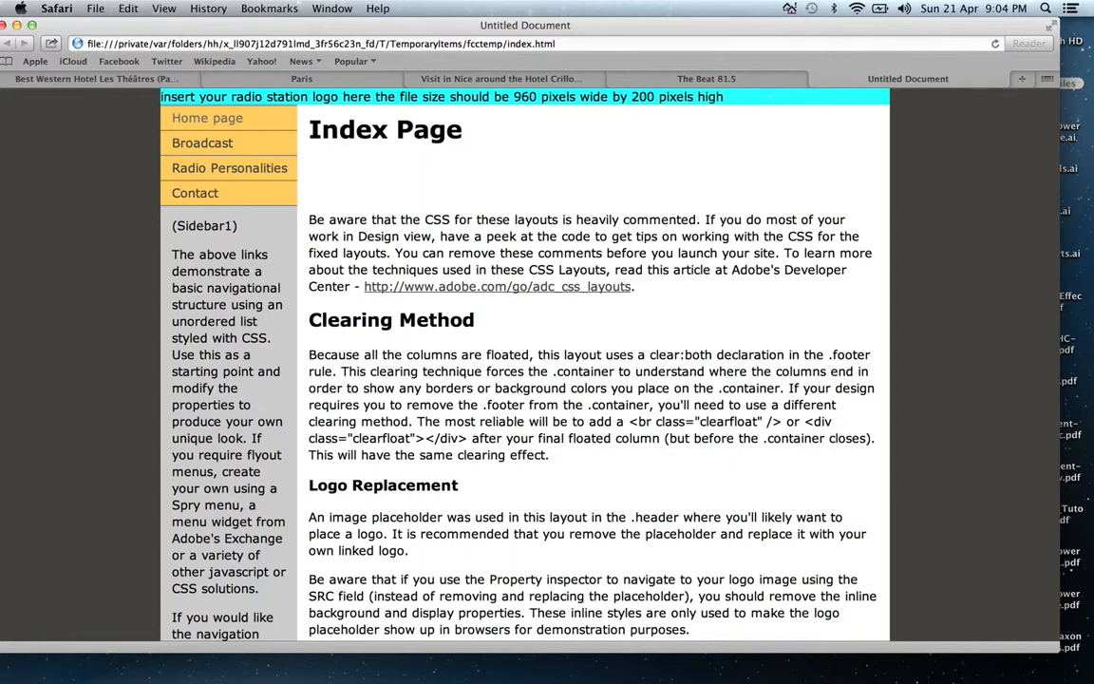
Switch to the Radio Website Template message in FirstClass and preview its index.html attachment in the browser.
left_click(983, 649)
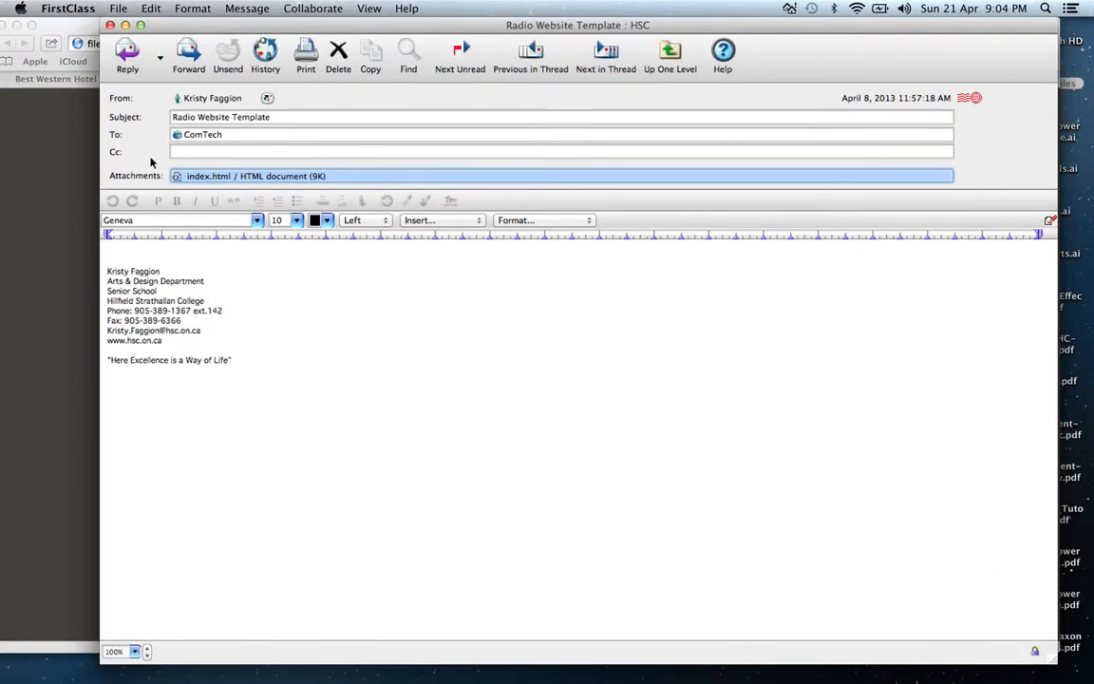
double_click(205, 177)
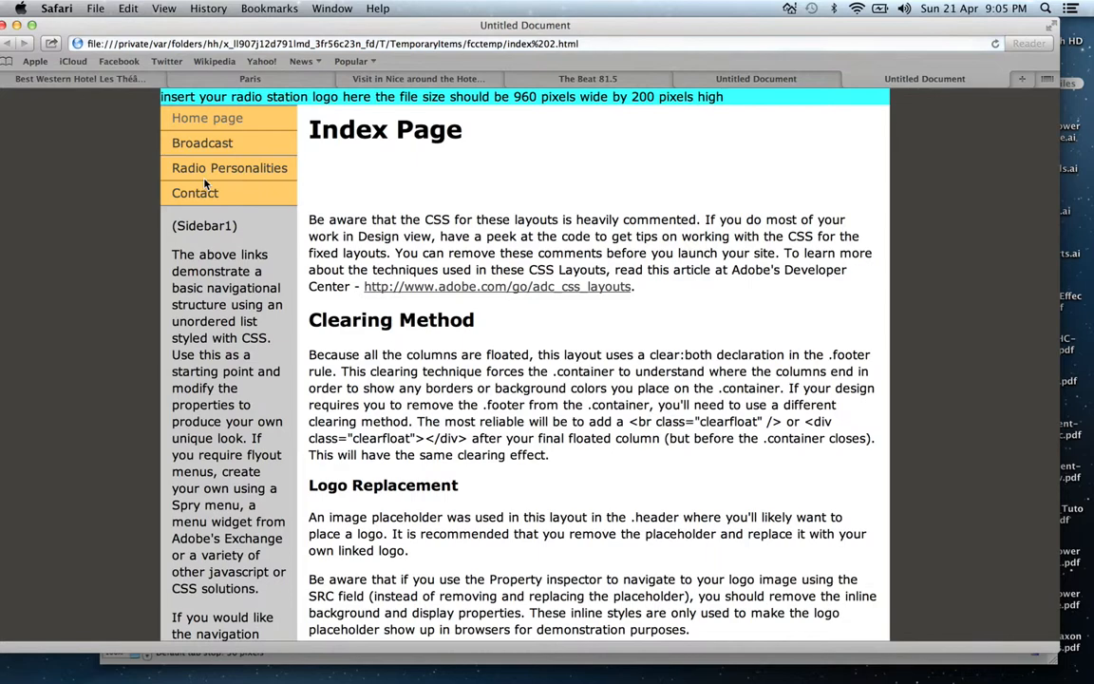
Save the message's index.html attachment to Saved Files, and clear the message and browser windows off the desktop.
mouse_move(910, 680)
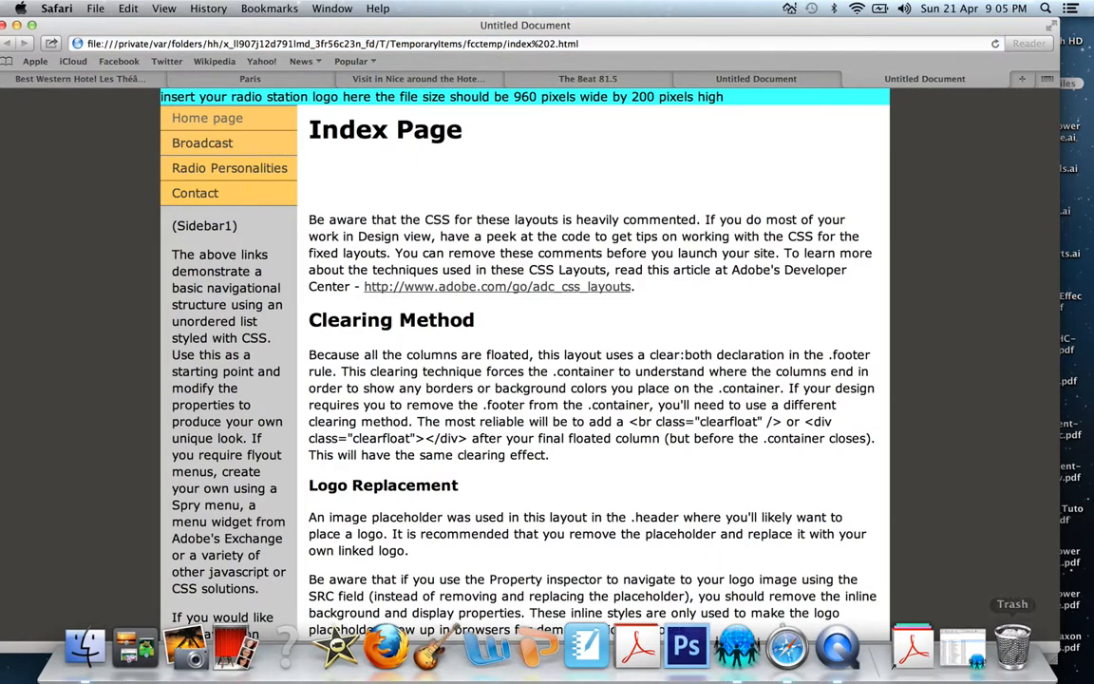
left_click(1056, 658)
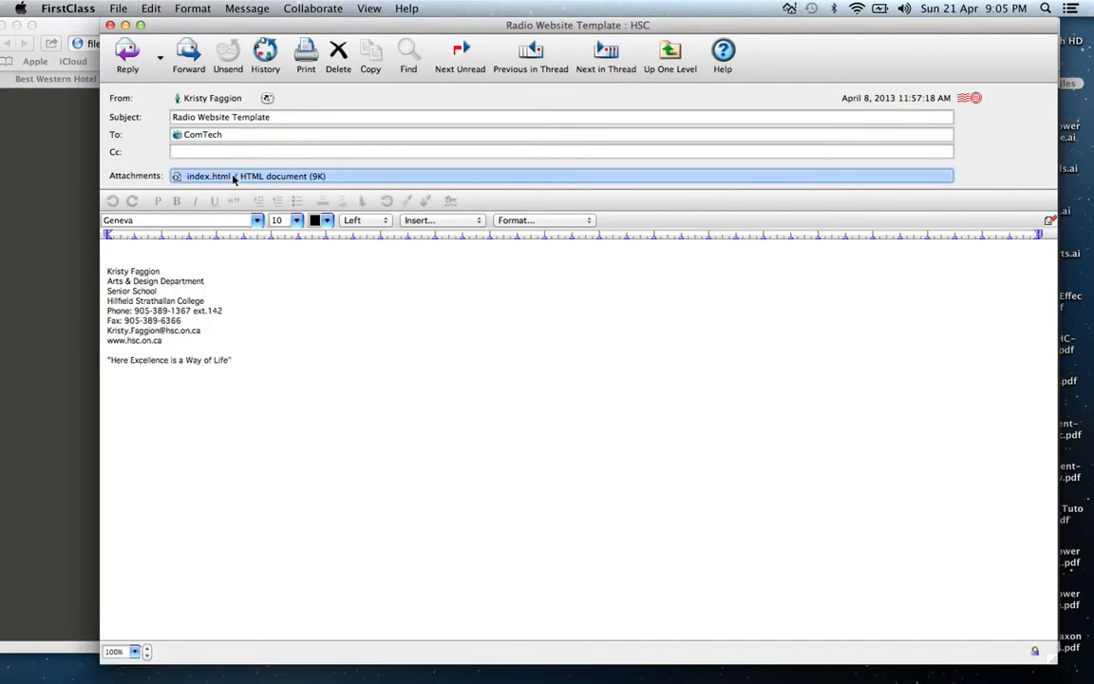
right_click(233, 180)
left_click(292, 196)
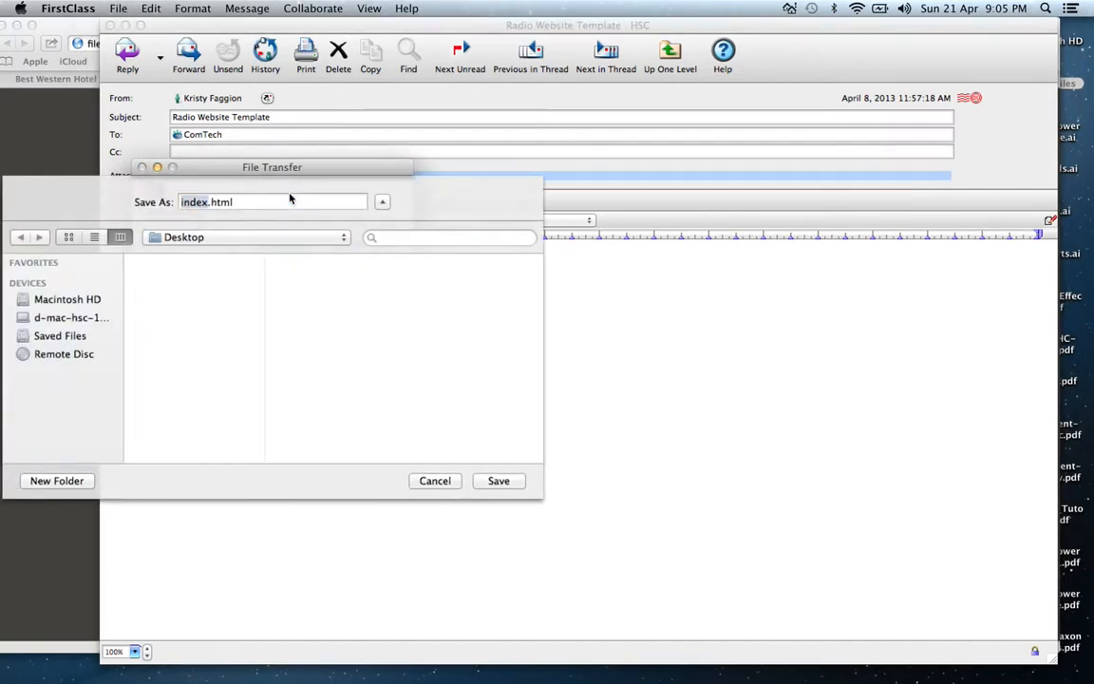
left_click(59, 337)
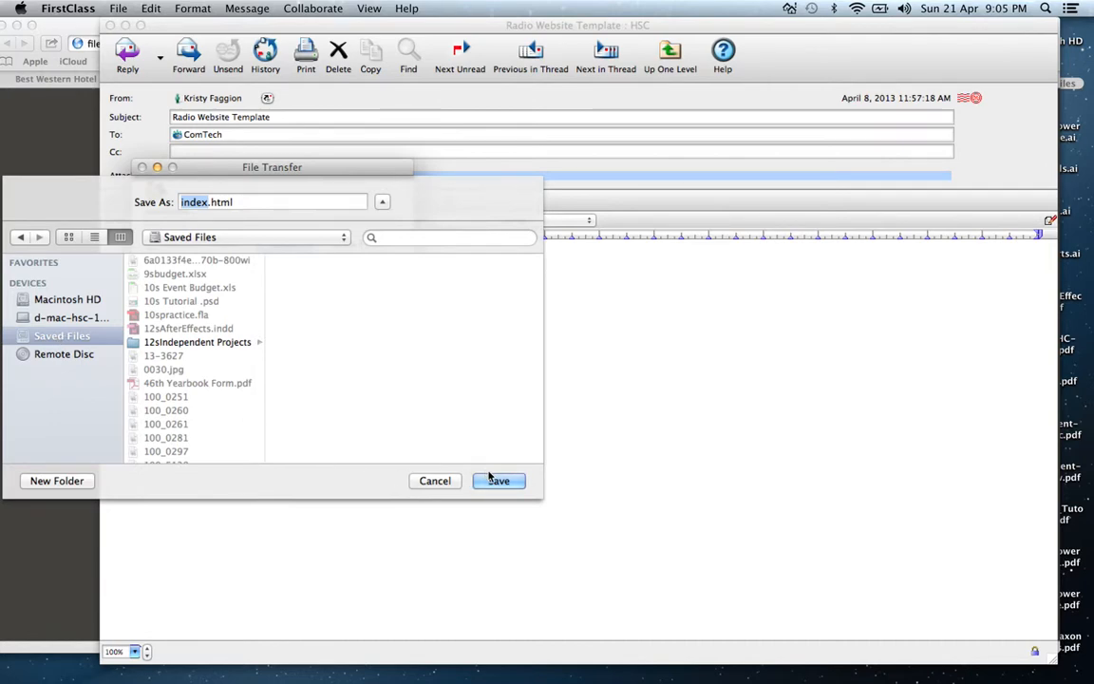
left_click(496, 480)
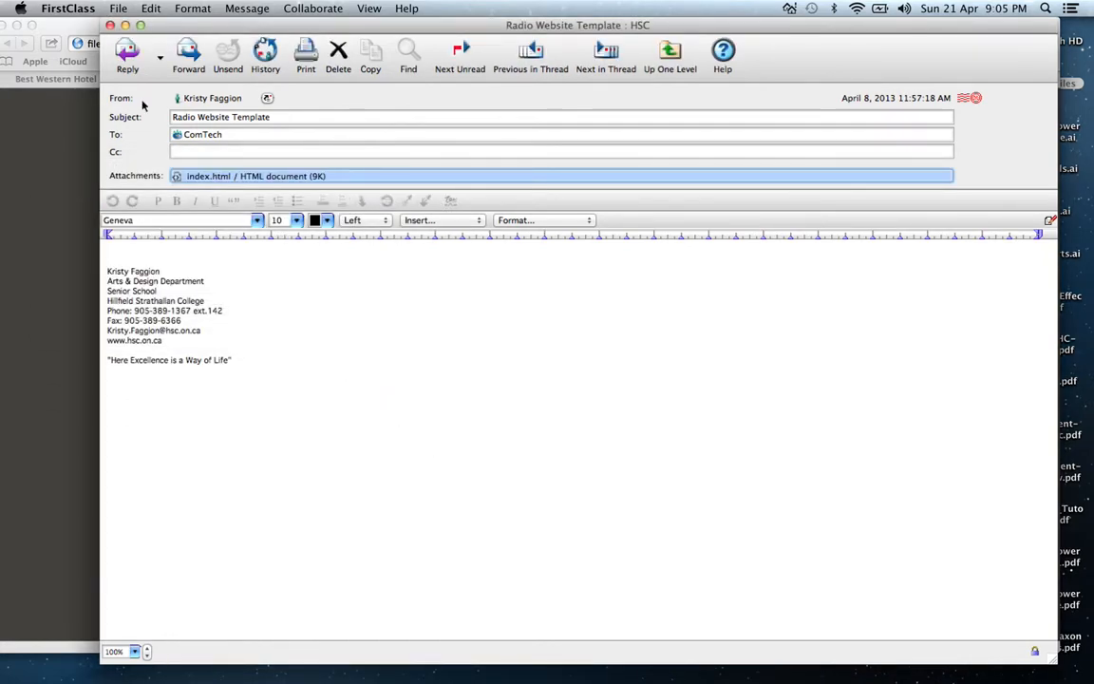
left_click(110, 26)
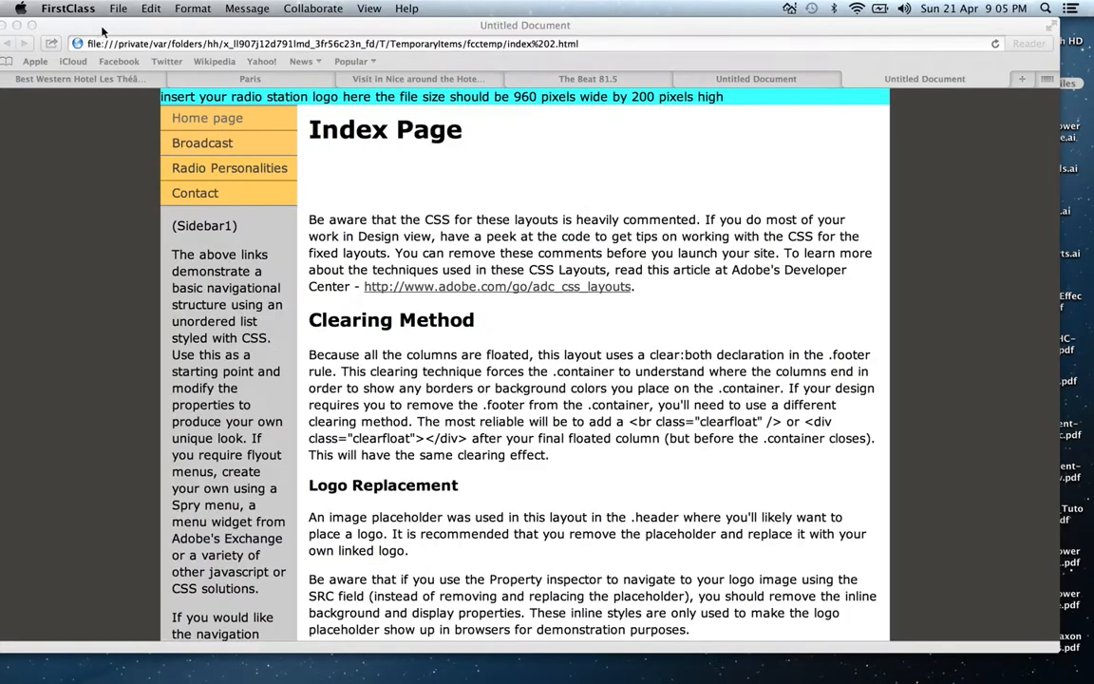
left_click(11, 26)
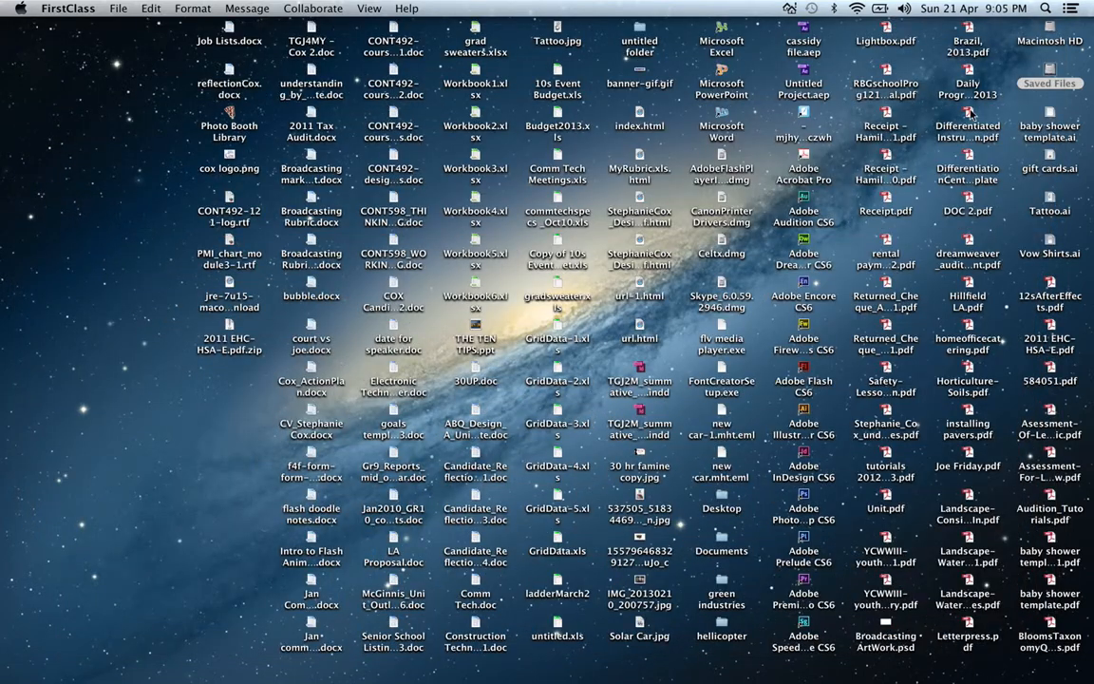
Open index.html from the Radio Website folder on the Saved Files drive in Adobe Dreamweaver CS6.
left_click(1042, 83)
double_click(1041, 82)
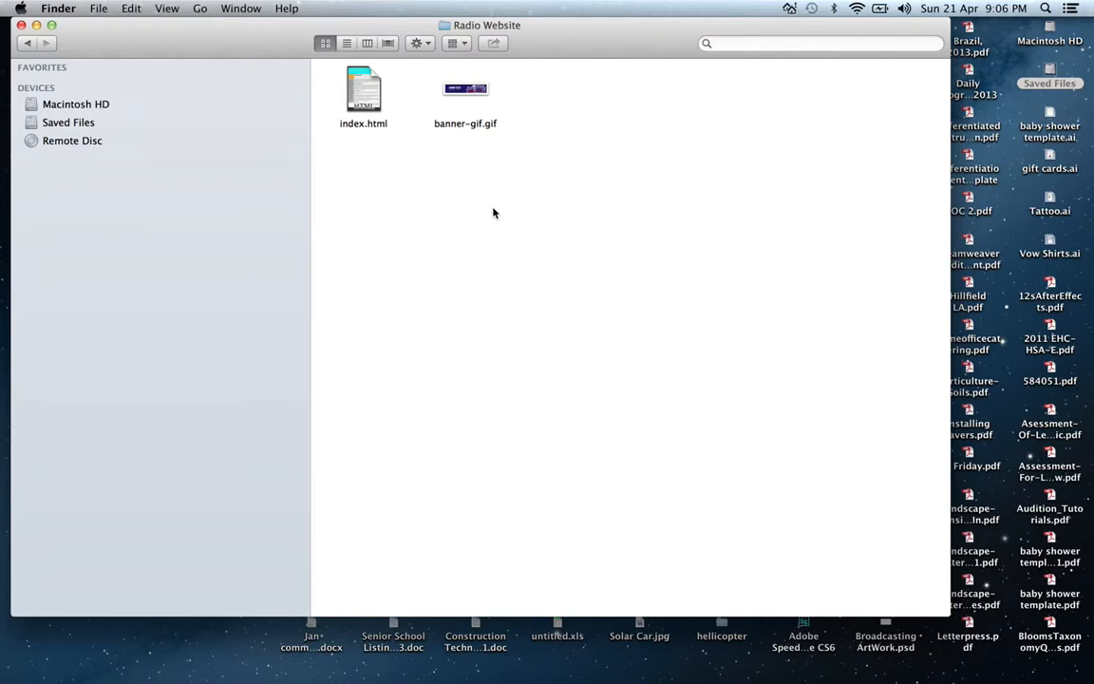
left_click(375, 111)
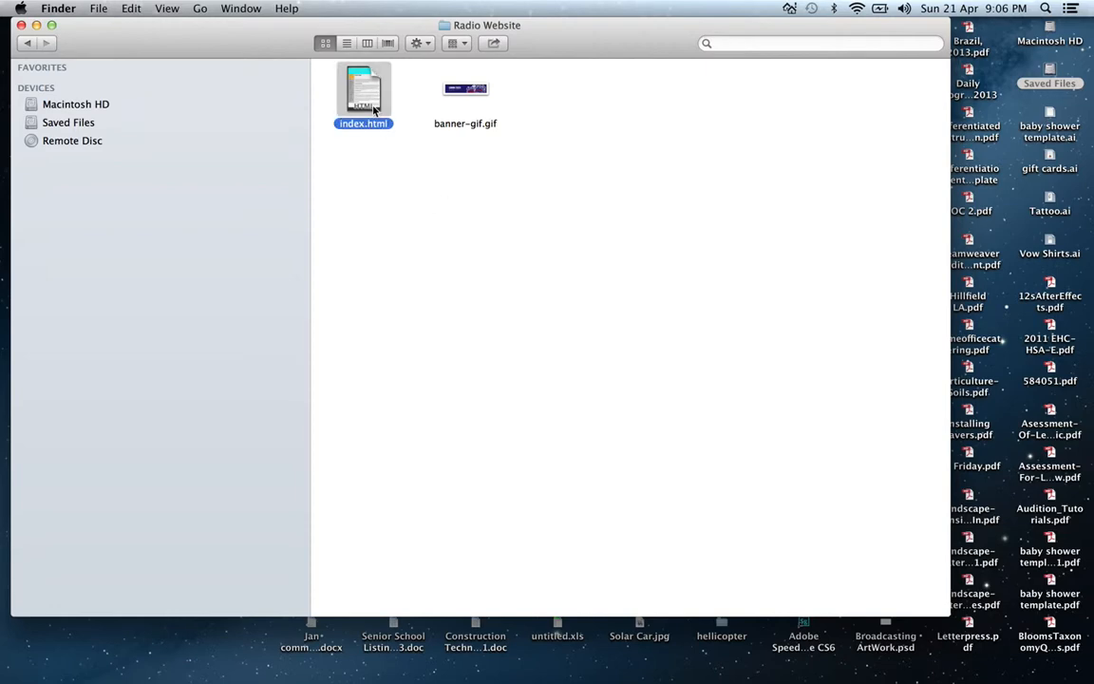
right_click(375, 111)
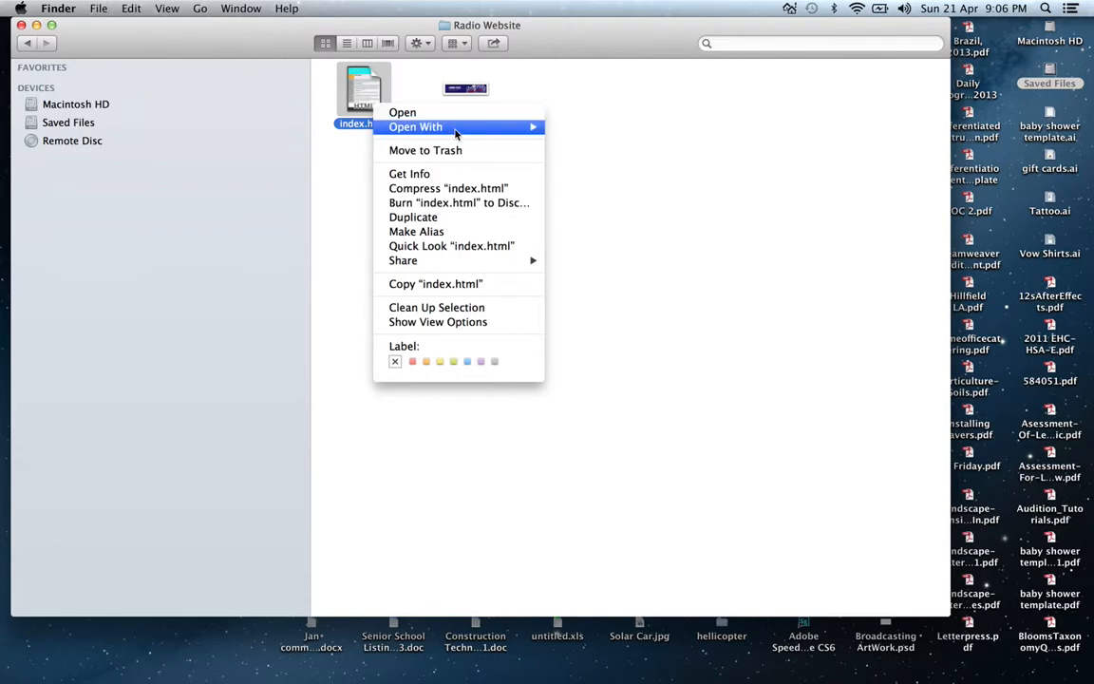
mouse_move(533, 122)
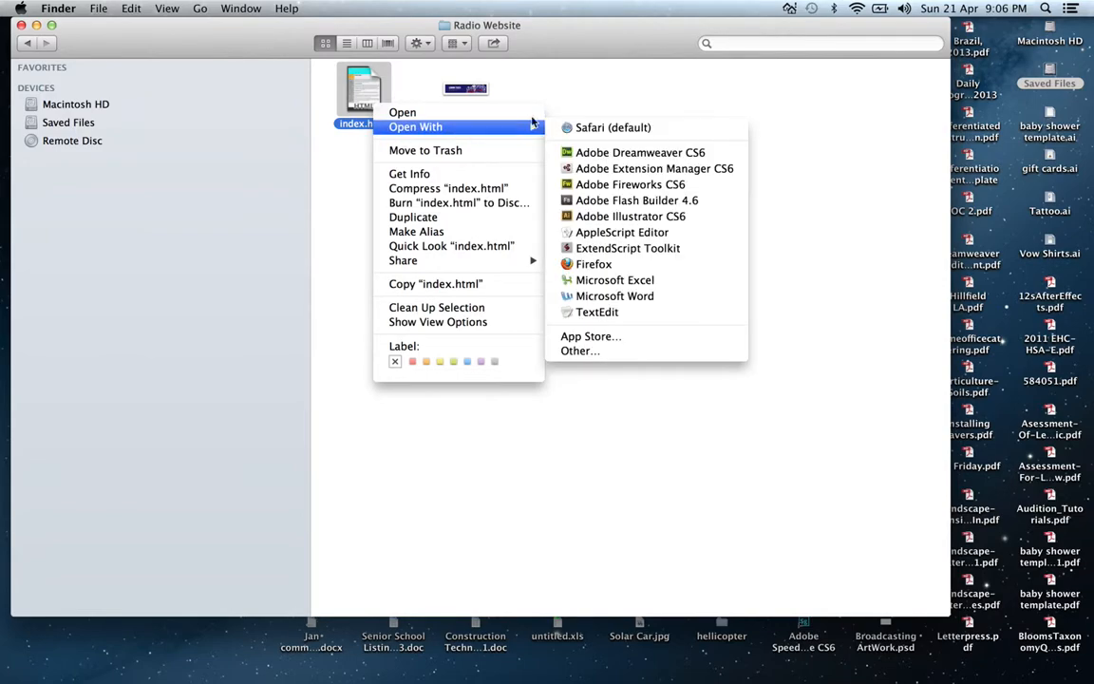
left_click(610, 154)
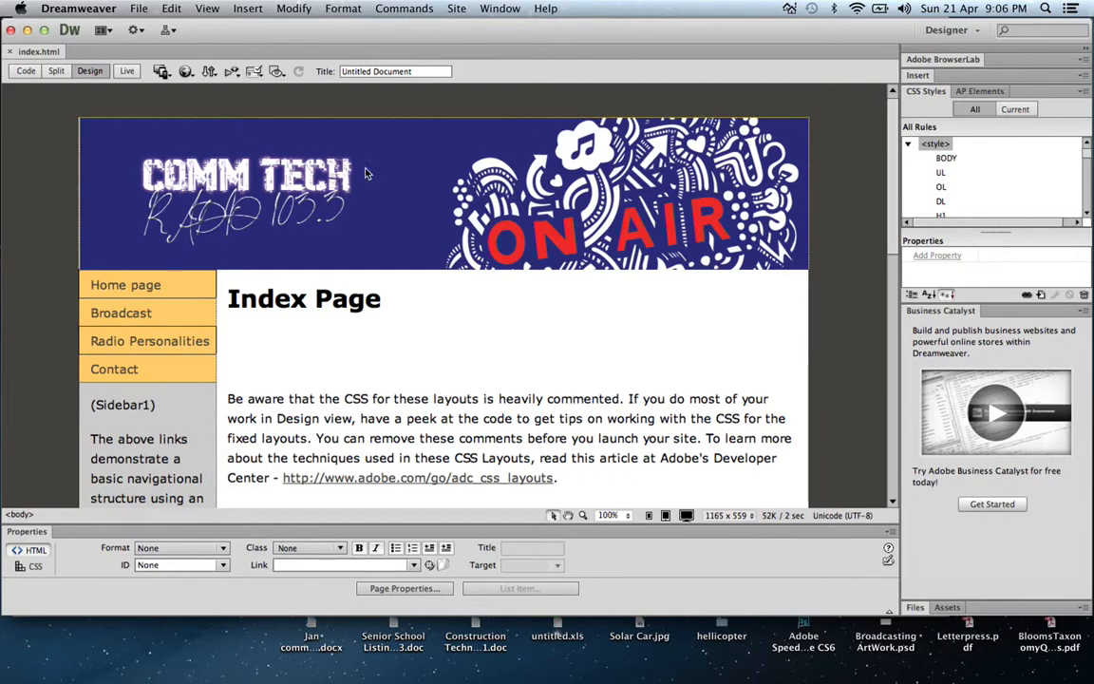
Preview the page in Live view, select the header banner there, and return to the editable design.
left_click(127, 71)
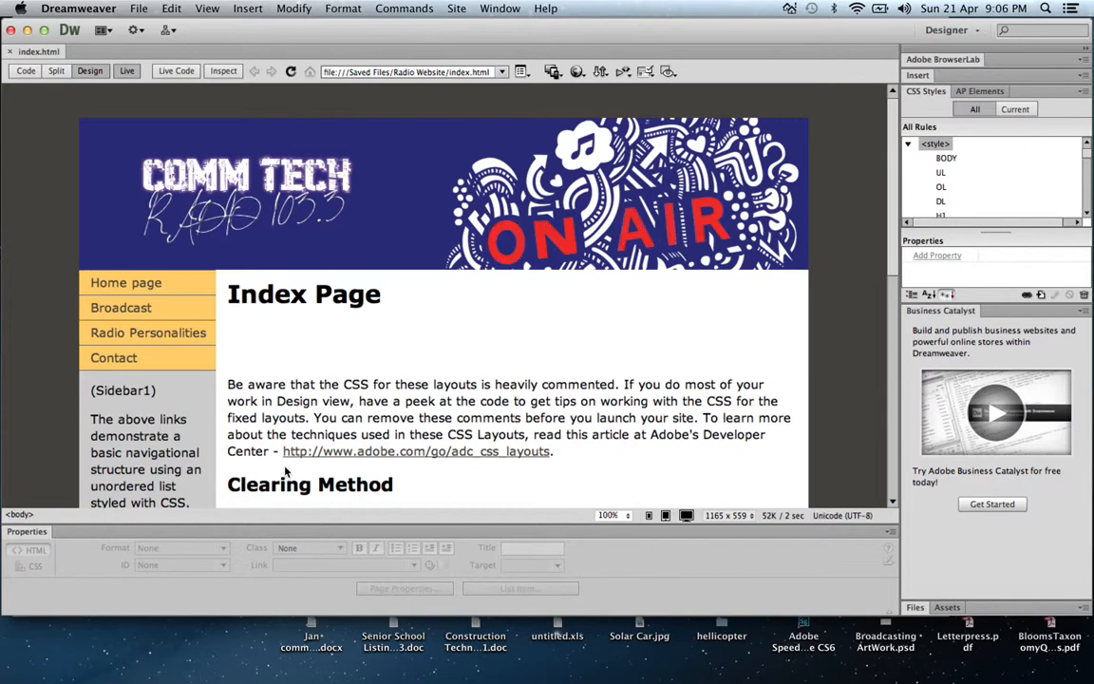
left_click(361, 236)
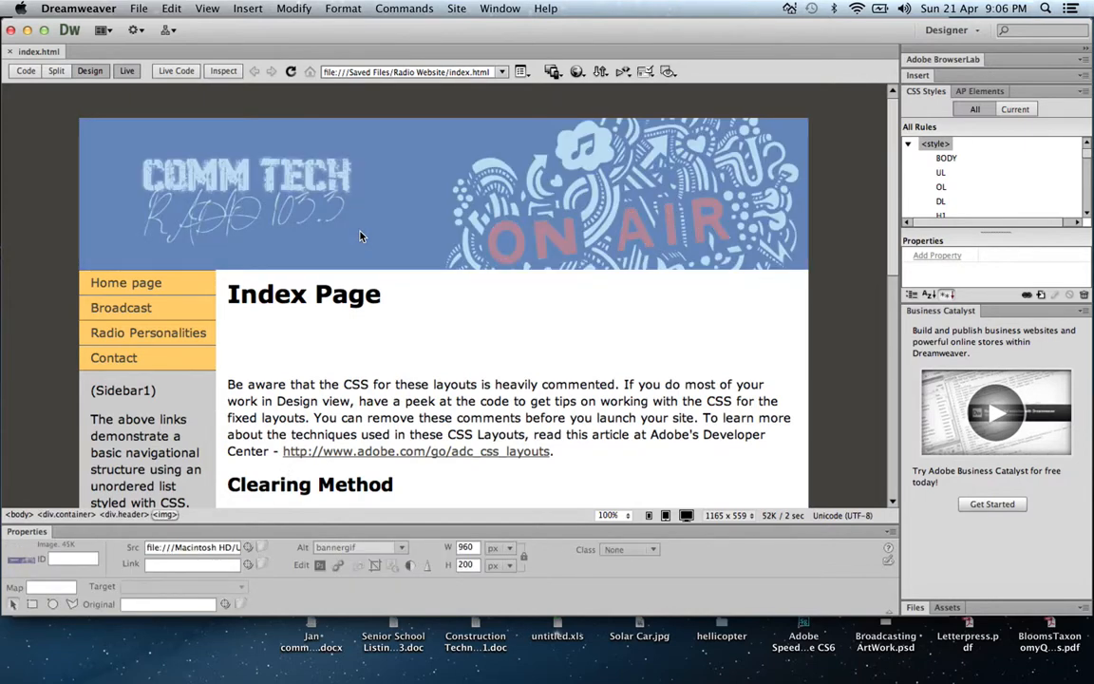
left_click(126, 71)
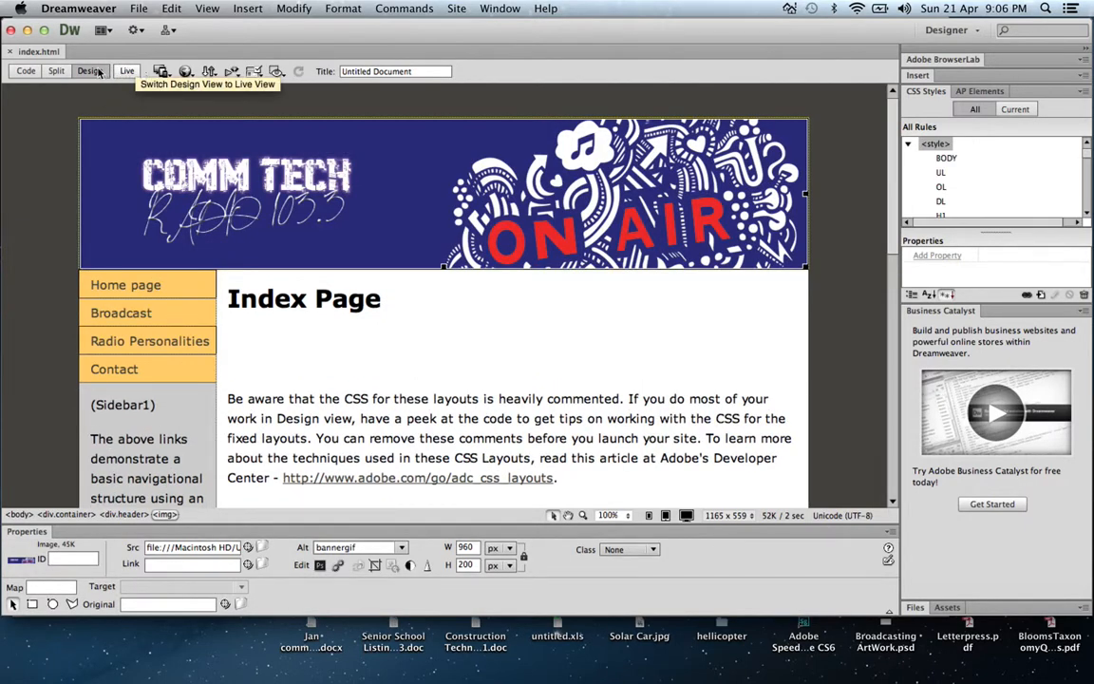
Examine the page's HTML in Code view, and match the sidebar text, banner and Radio Personalities link to their code in Split view.
left_click(21, 72)
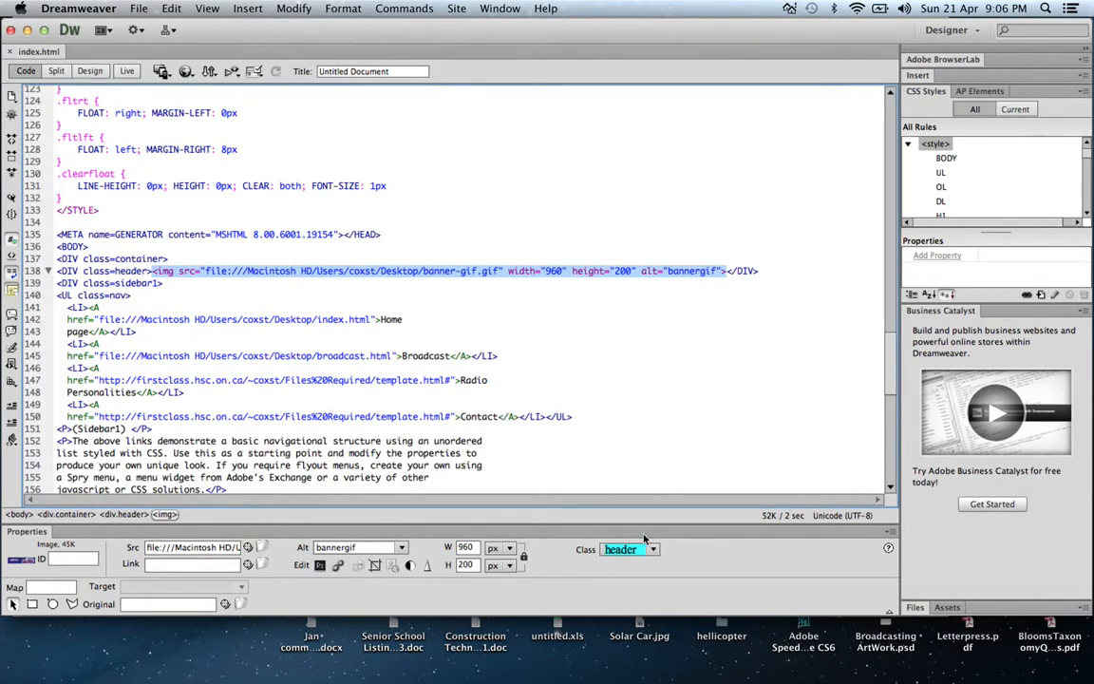
mouse_move(891, 387)
left_mouse_down()
mouse_move(889, 482)
mouse_move(858, 135)
mouse_move(860, 332)
mouse_move(875, 390)
left_mouse_up()
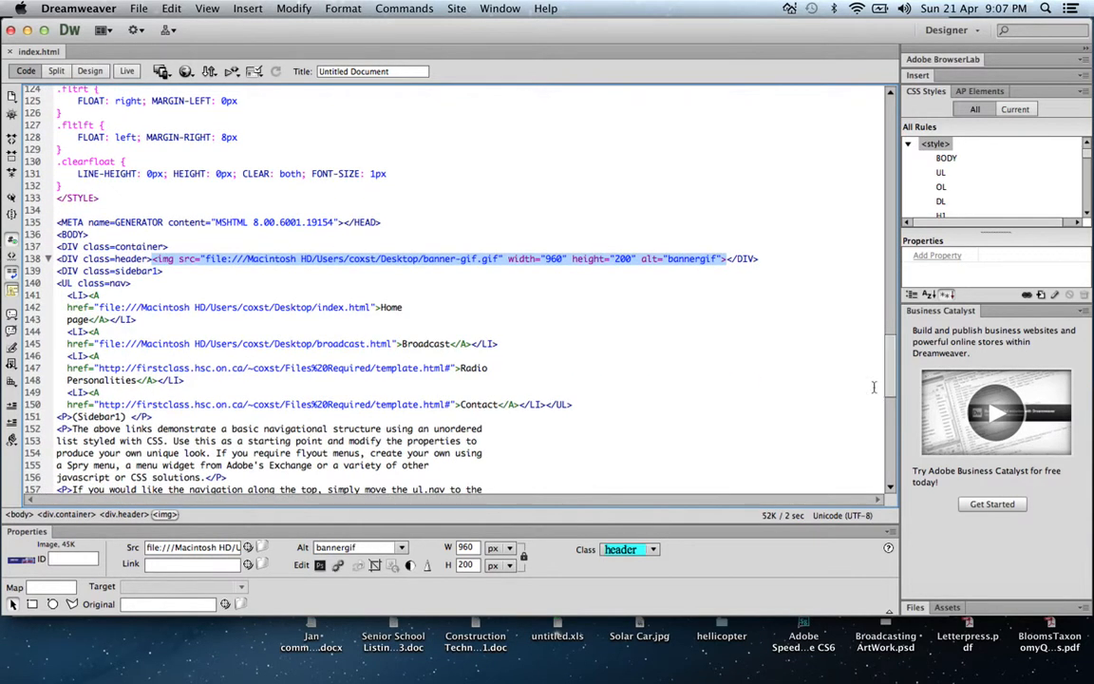
left_click(56, 73)
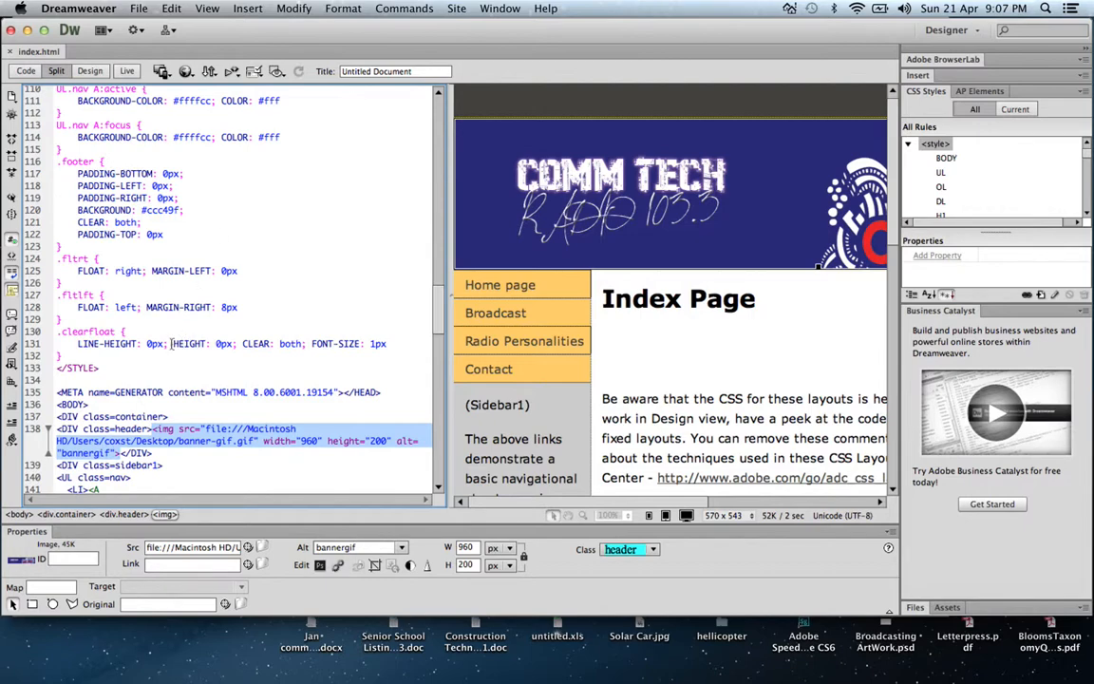
left_click(539, 369)
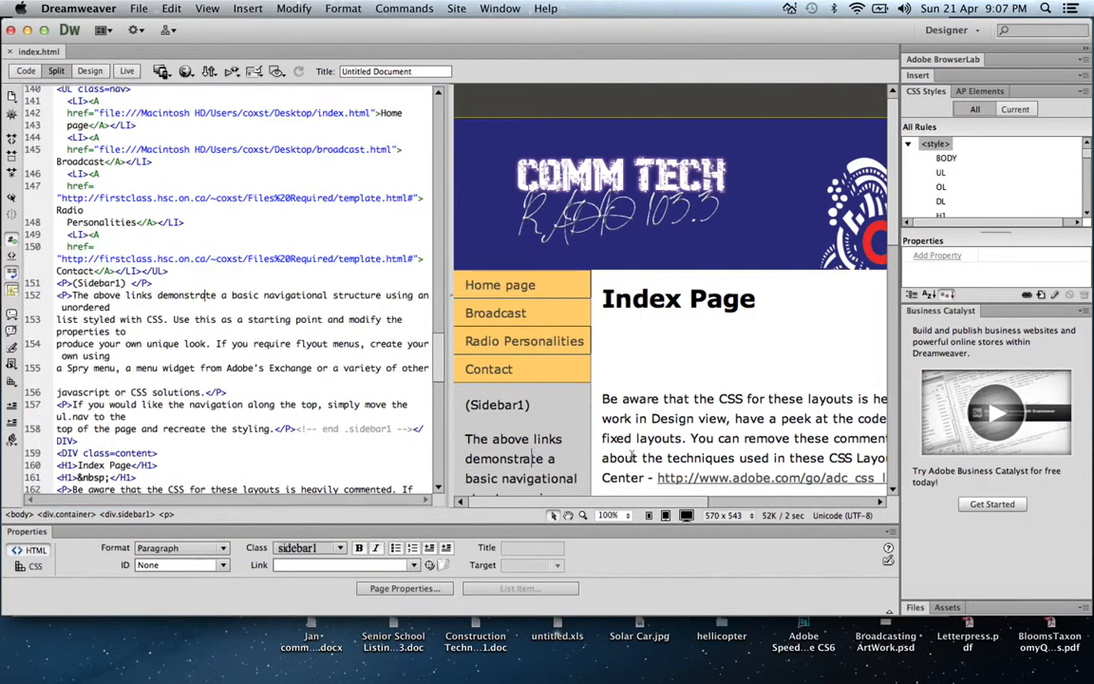
left_click(680, 439)
left_click(699, 210)
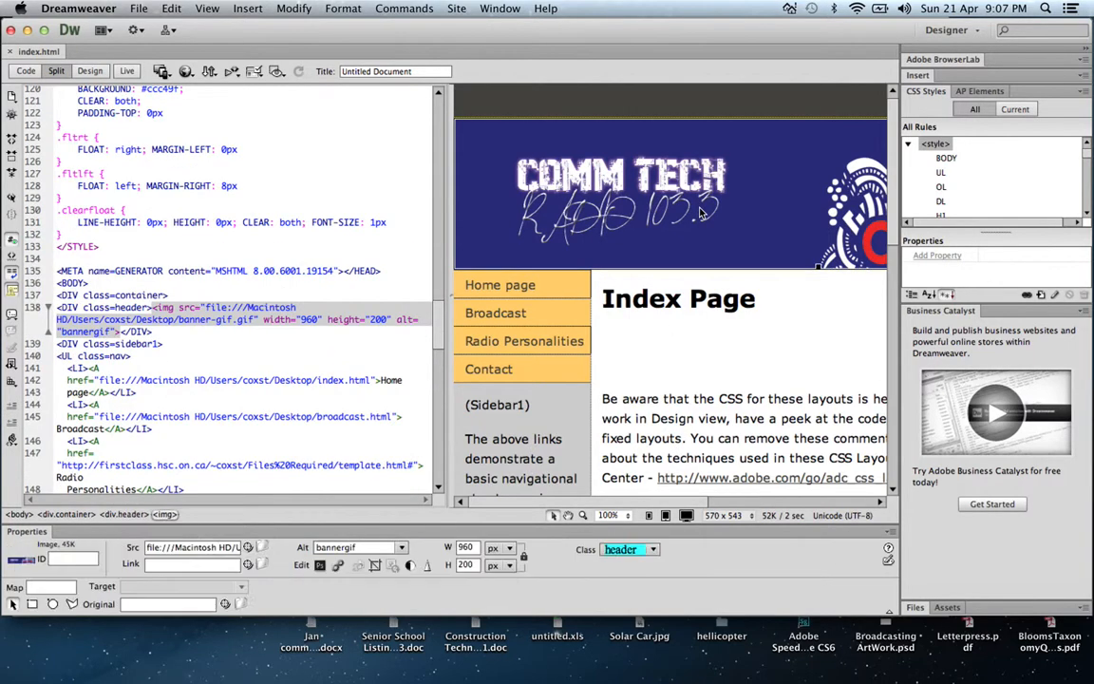
left_click(553, 351)
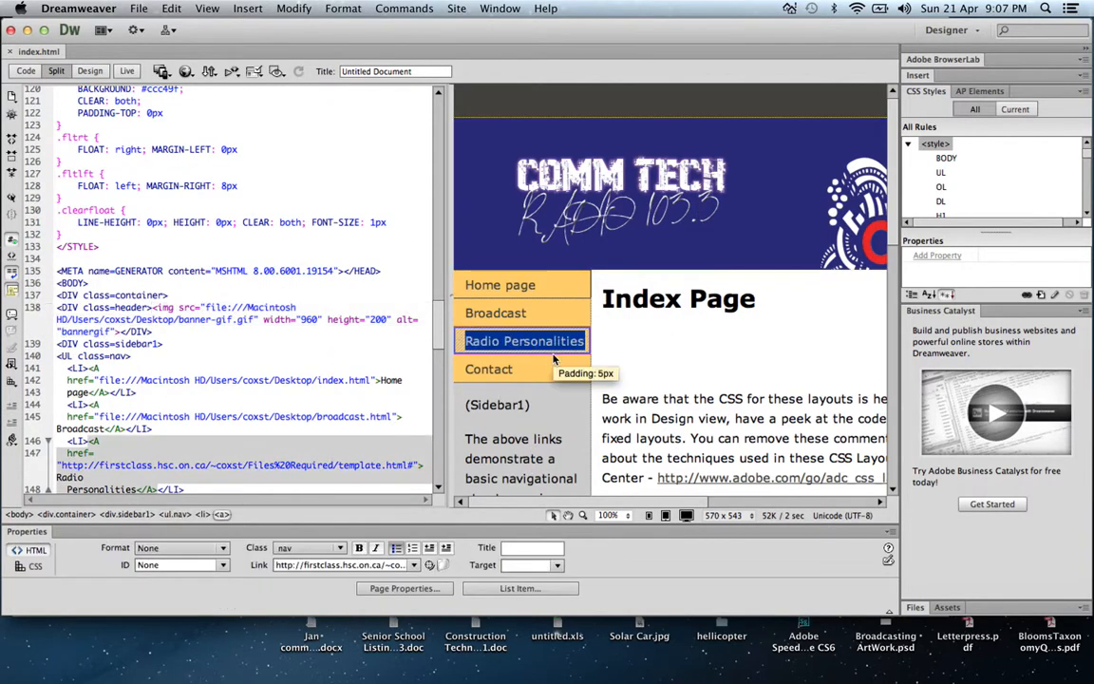
Deselect the Radio Personalities link and compare the Design and Split views, finishing in Design view.
left_click(90, 72)
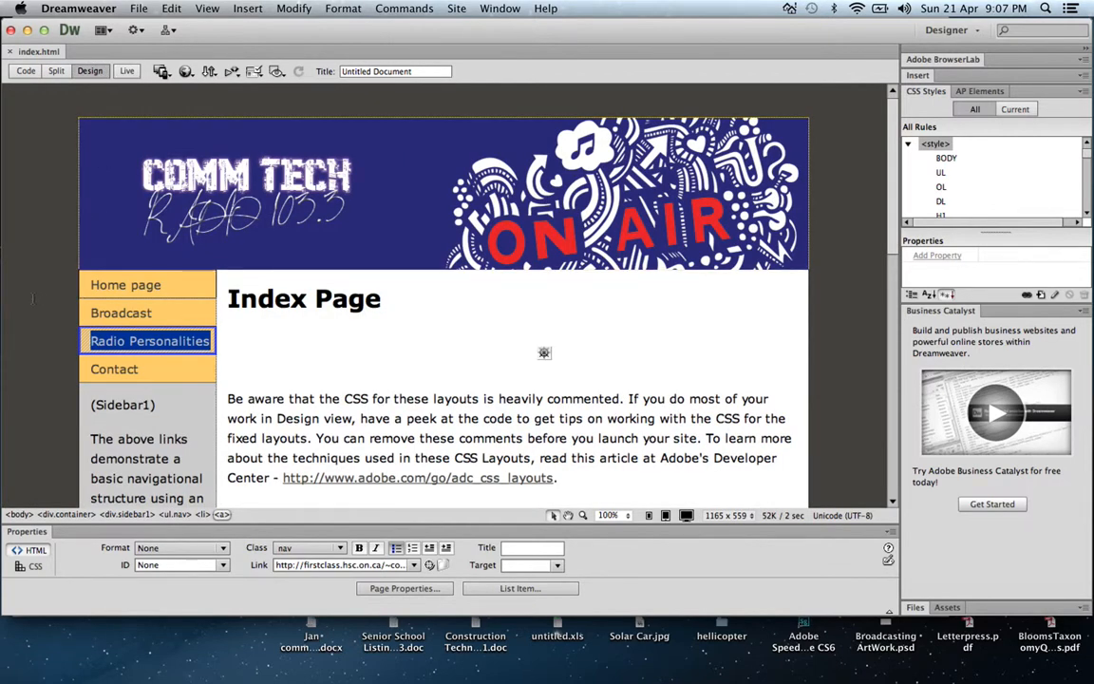
left_click(88, 349)
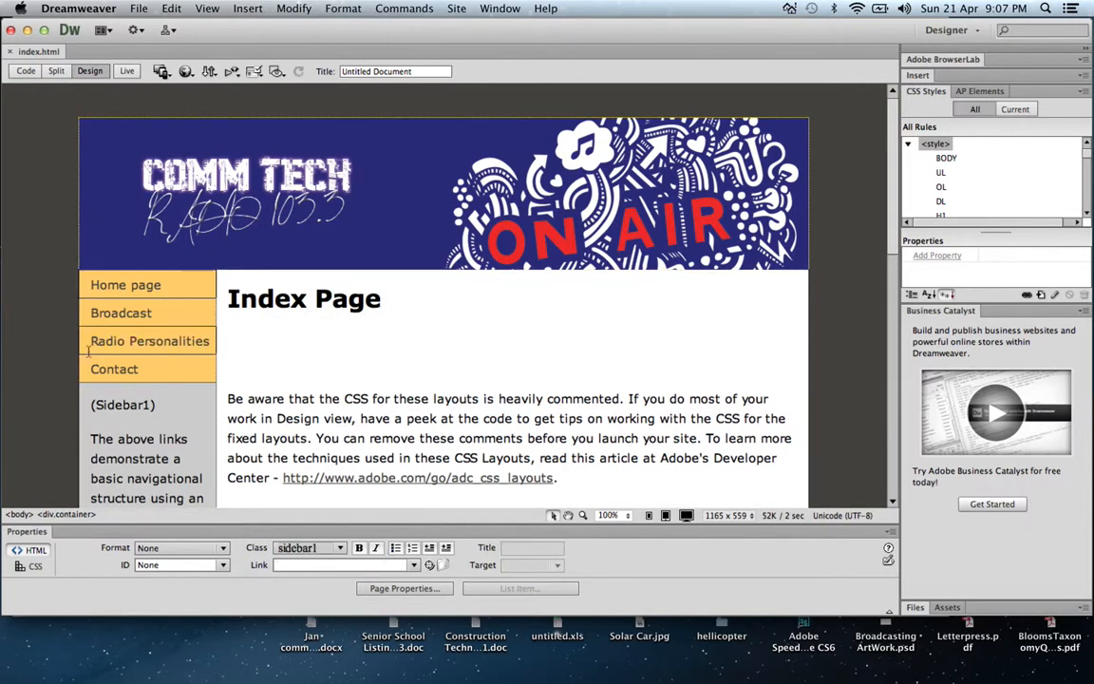
left_click(56, 71)
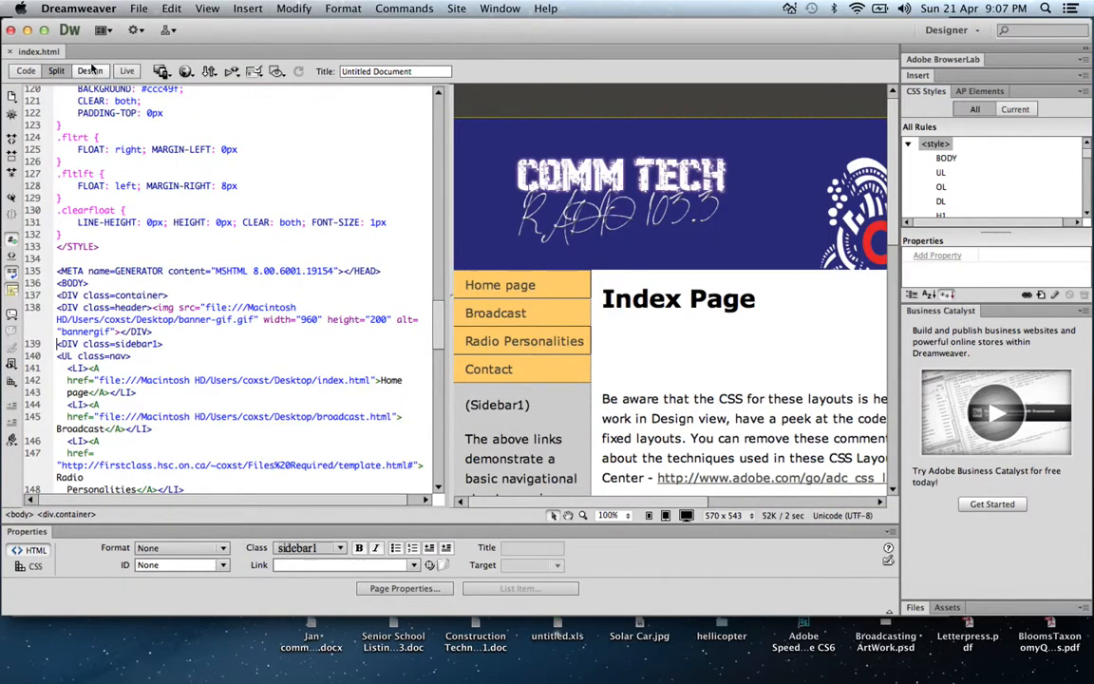
left_click(89, 71)
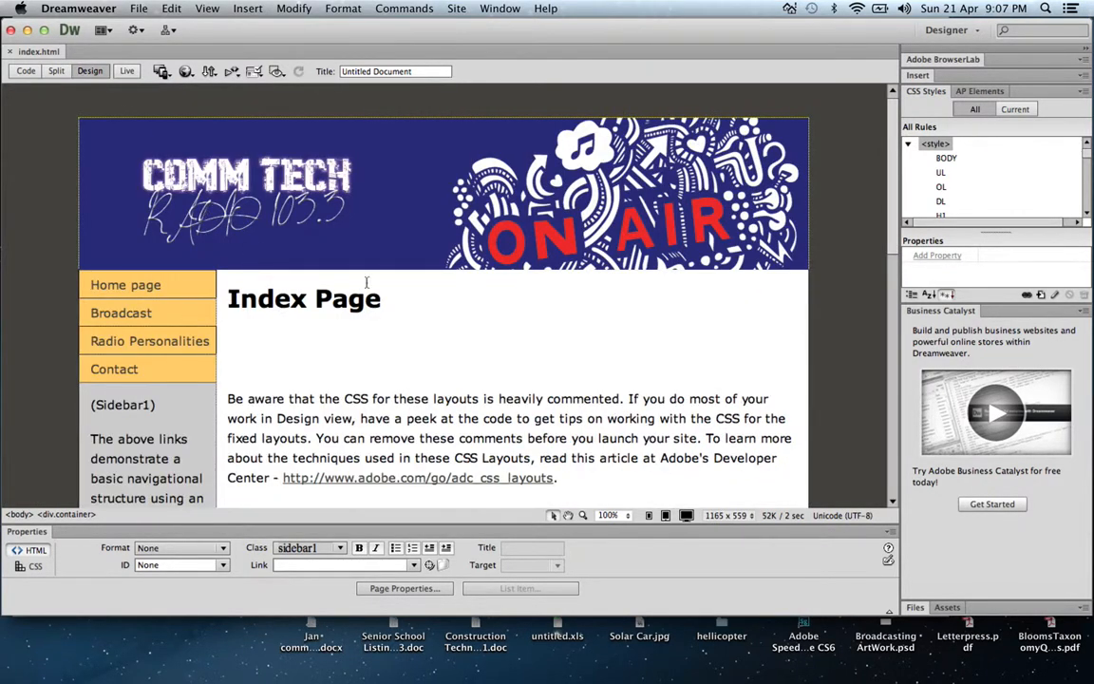
Show the page in Live view again, select the Comm Tech banner, and switch Live view off.
left_click(127, 71)
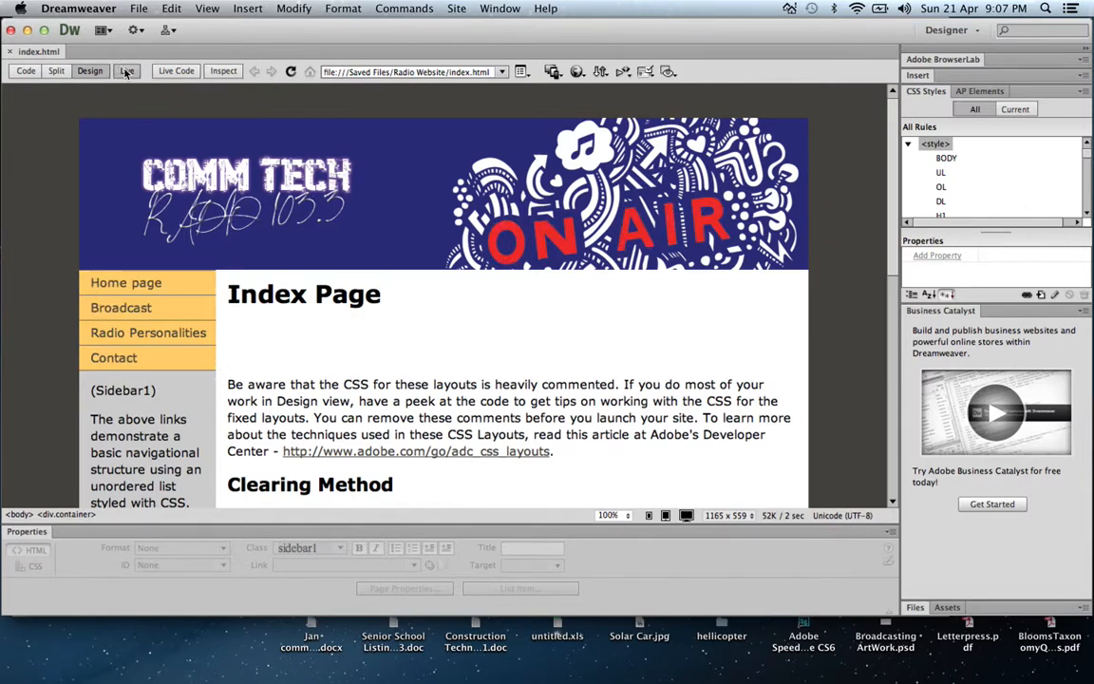
left_click(166, 182)
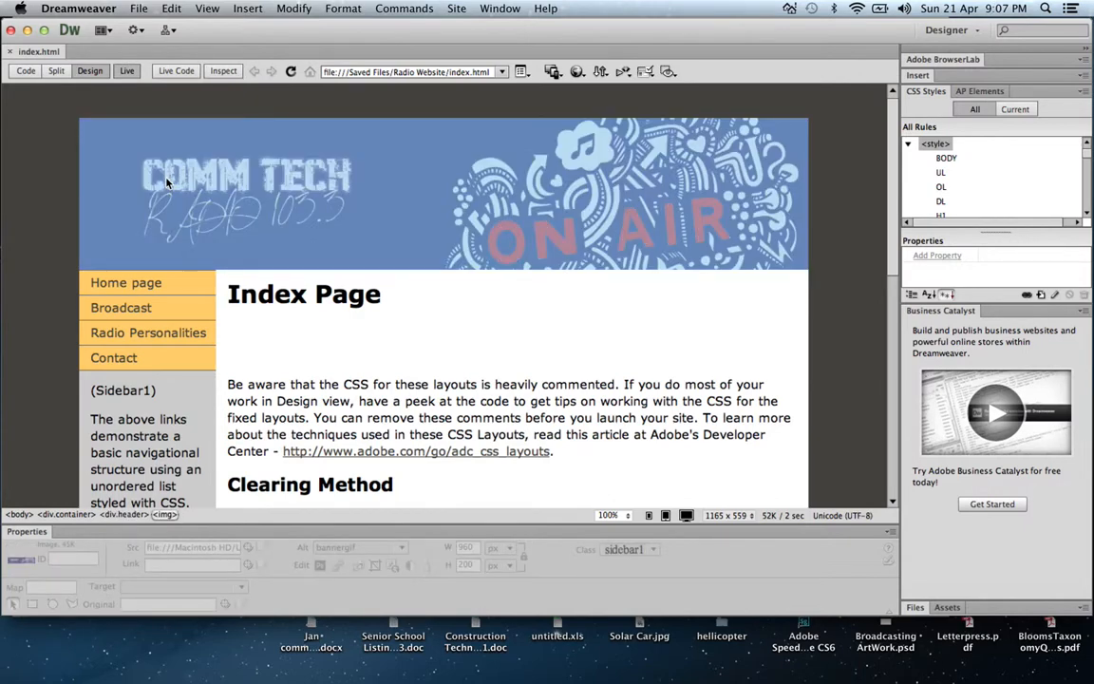
left_click(127, 72)
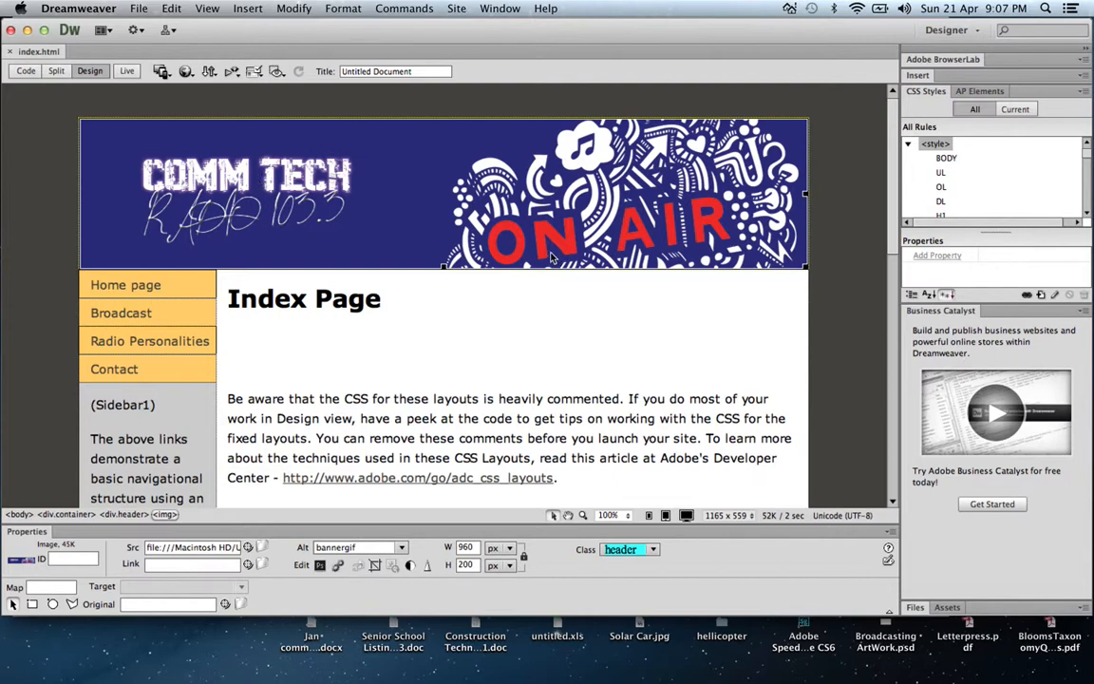
Delete the banner from the header and choose banner-gif.gif from the Radio Website folder in Saved Files as the image to insert.
key("Delete")
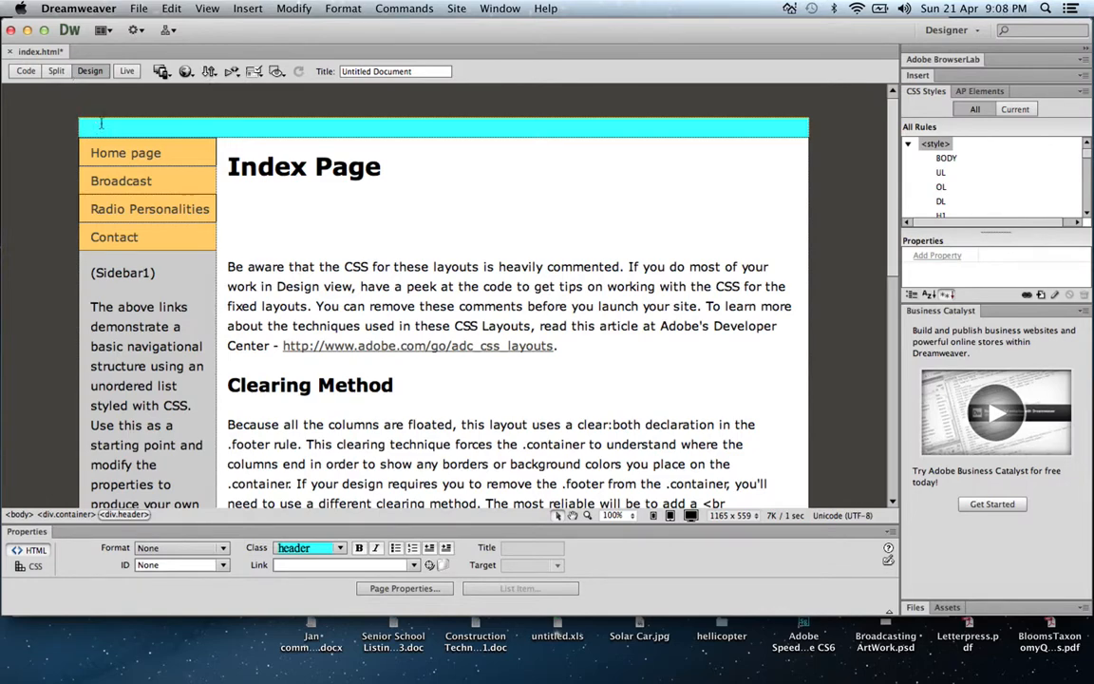
left_click(225, 10)
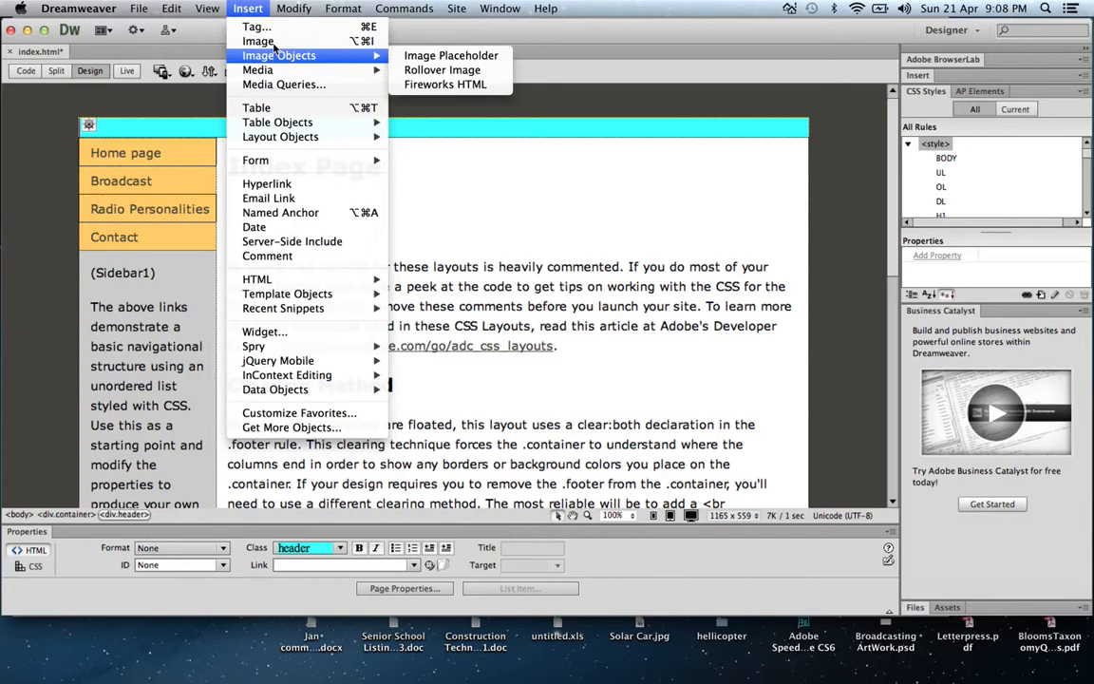
left_click(273, 43)
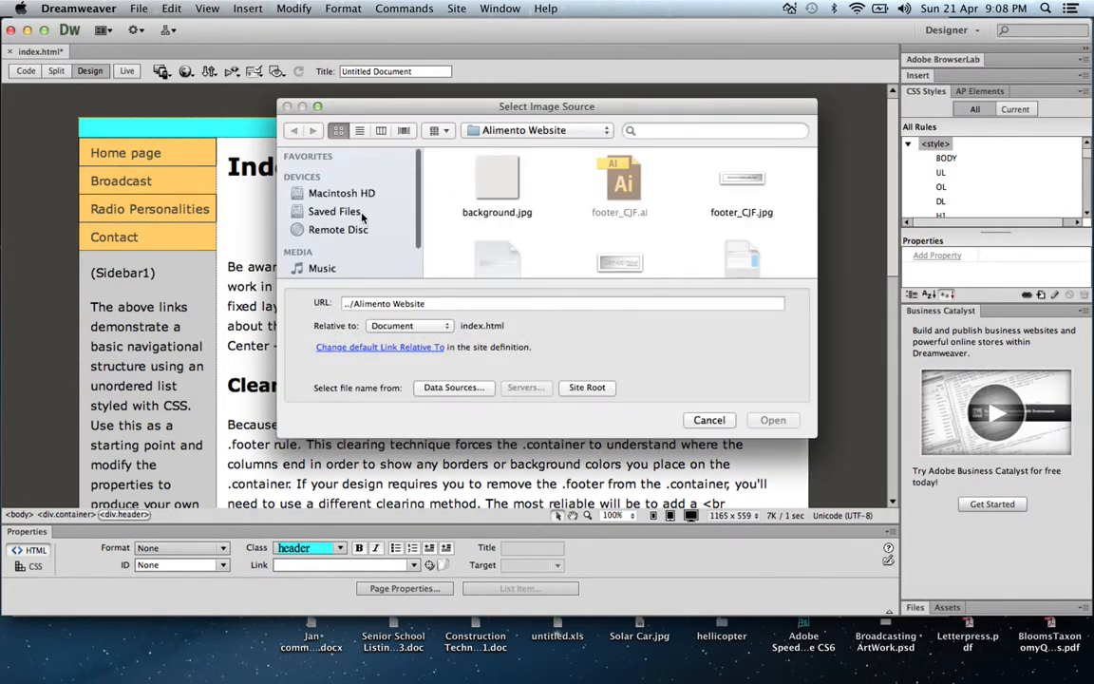
left_click(353, 213)
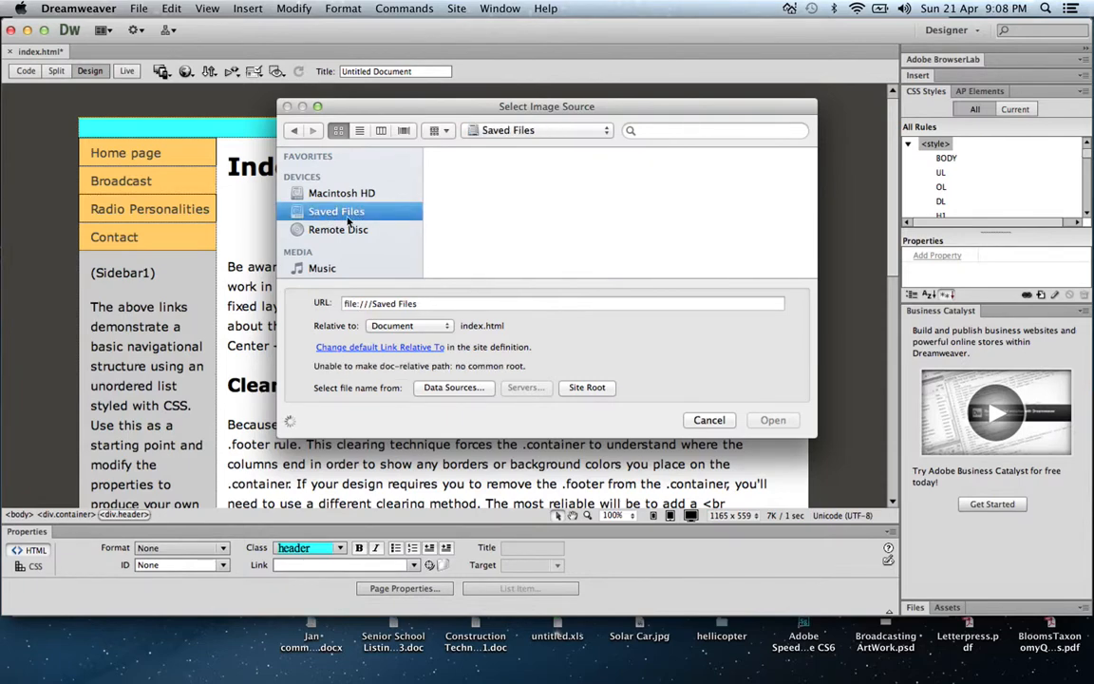
left_click_drag(815, 163, 814, 202)
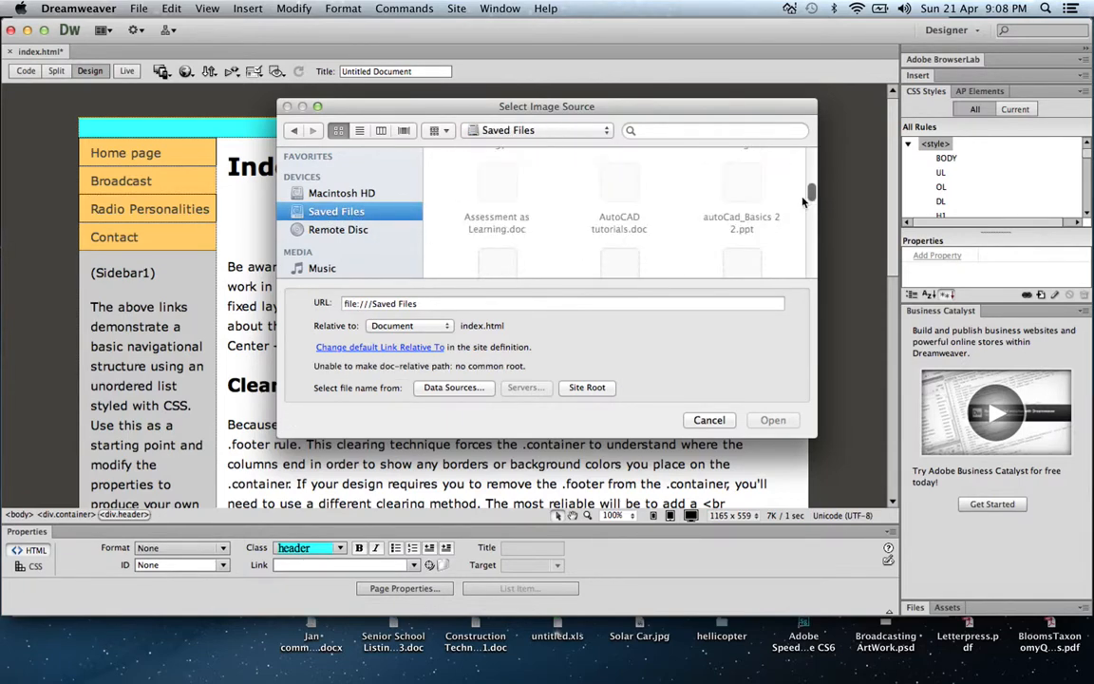
scroll(611, 226, "down", 3)
left_click(632, 228)
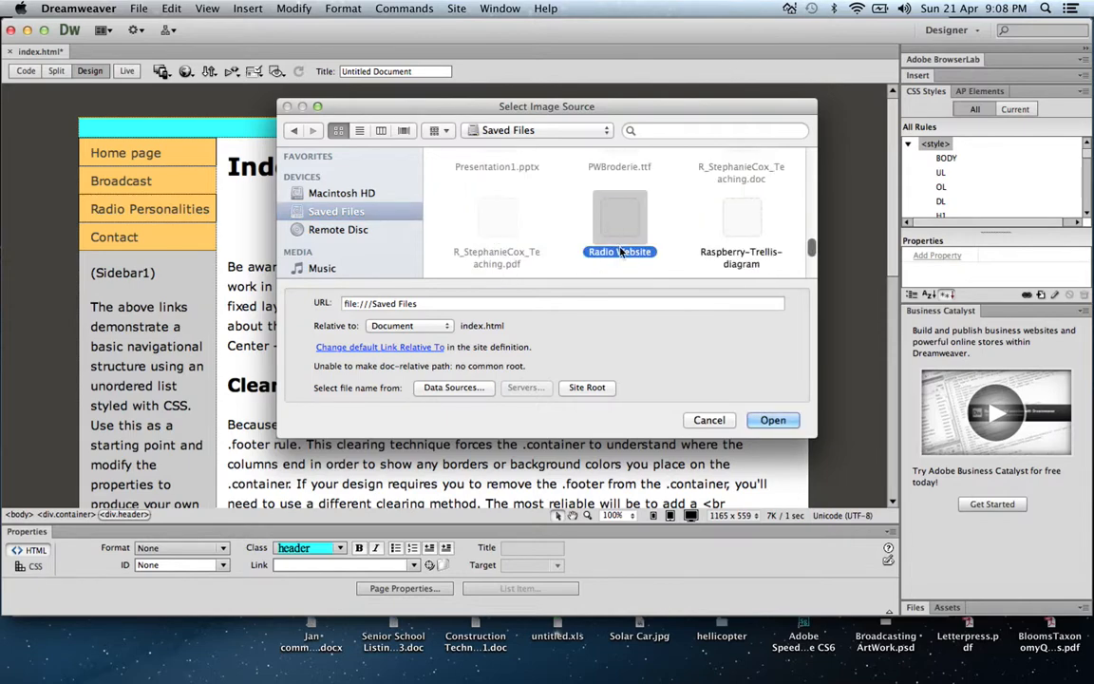
double_click(635, 228)
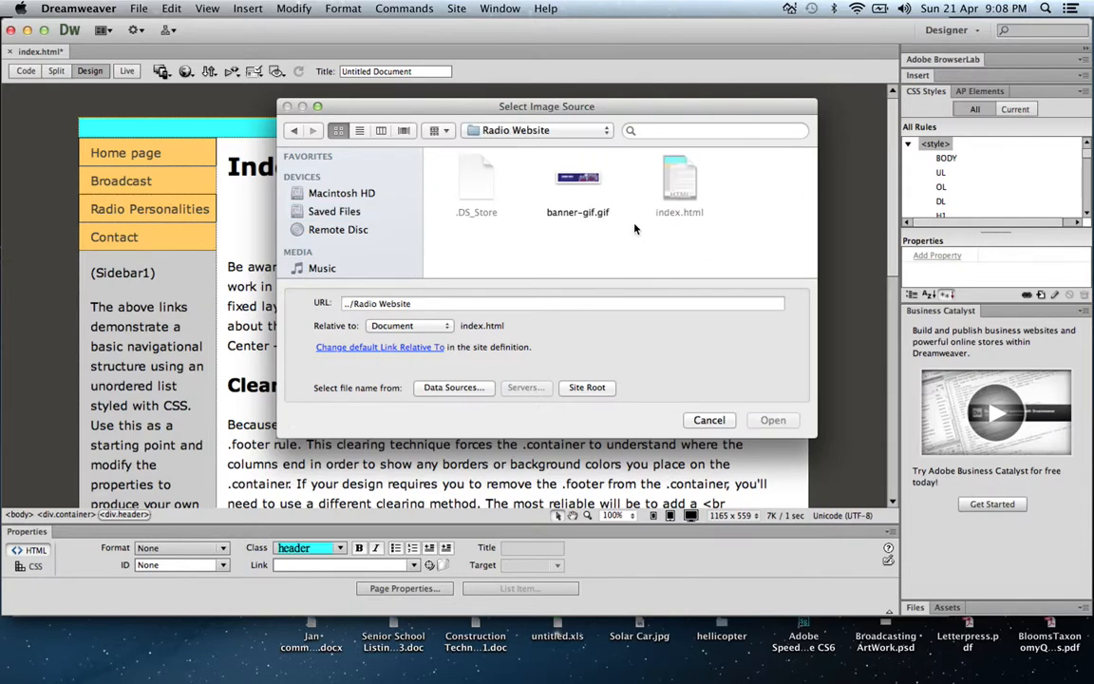
left_click(583, 184)
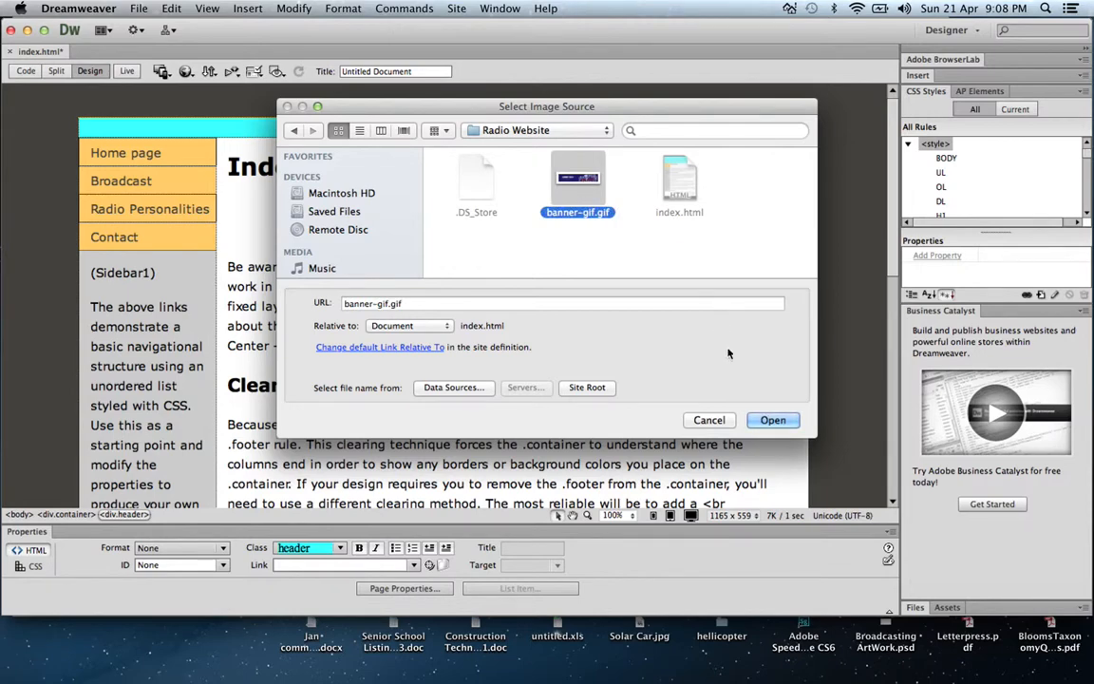
left_click(773, 420)
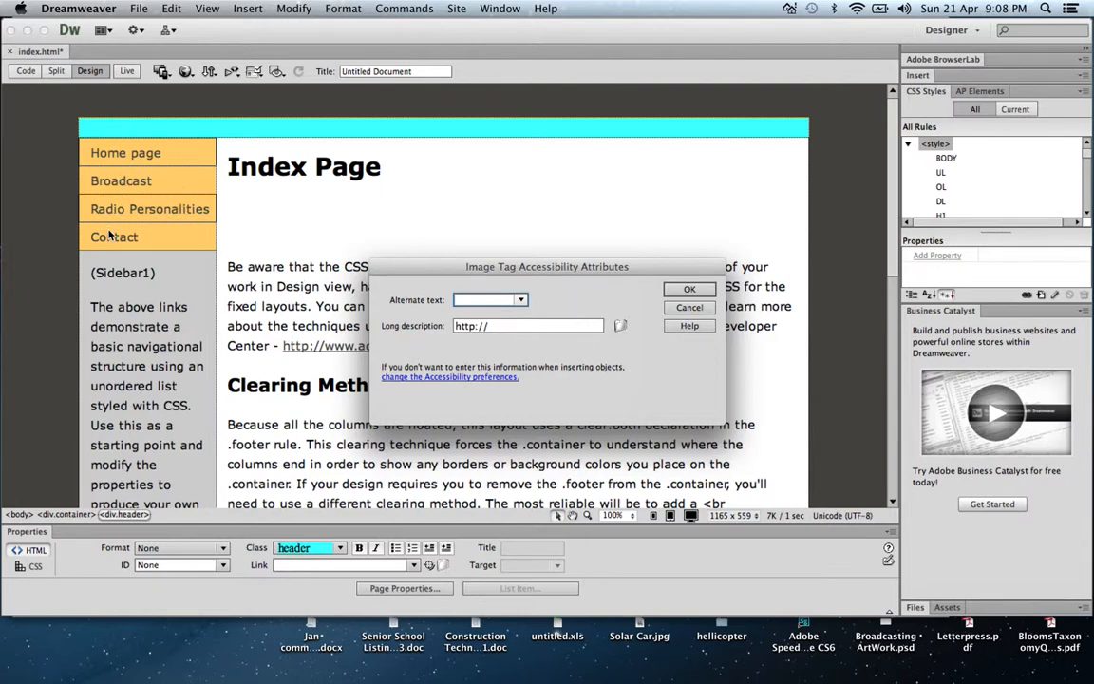
Insert the header image with the alternate text "banner" and deselect it.
type("banner")
left_click(687, 290)
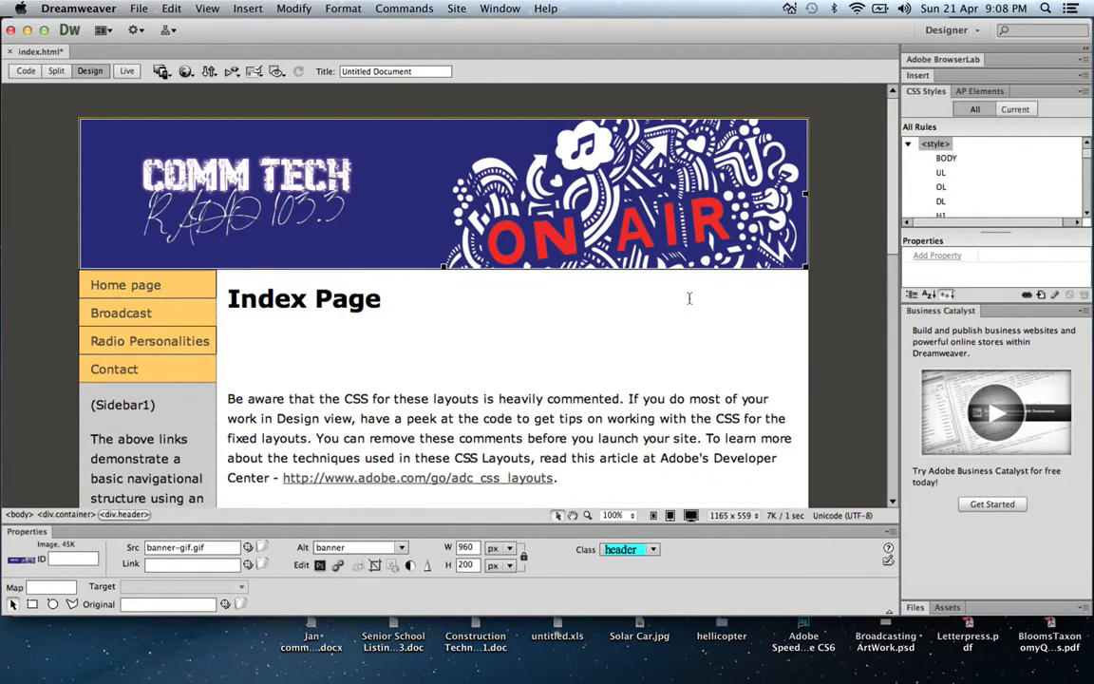
left_click(323, 105)
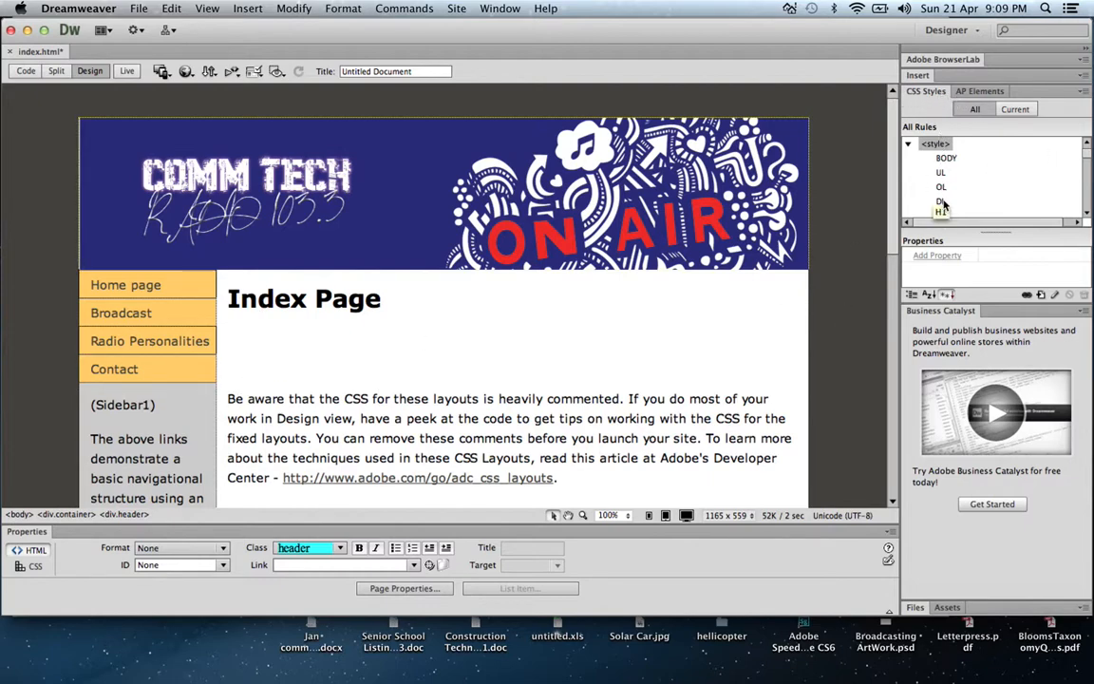
Enlarge the CSS rules list and look through it from the BODY rule down to the .container, .header and .sidebar1 rules.
left_click_drag(985, 233, 987, 332)
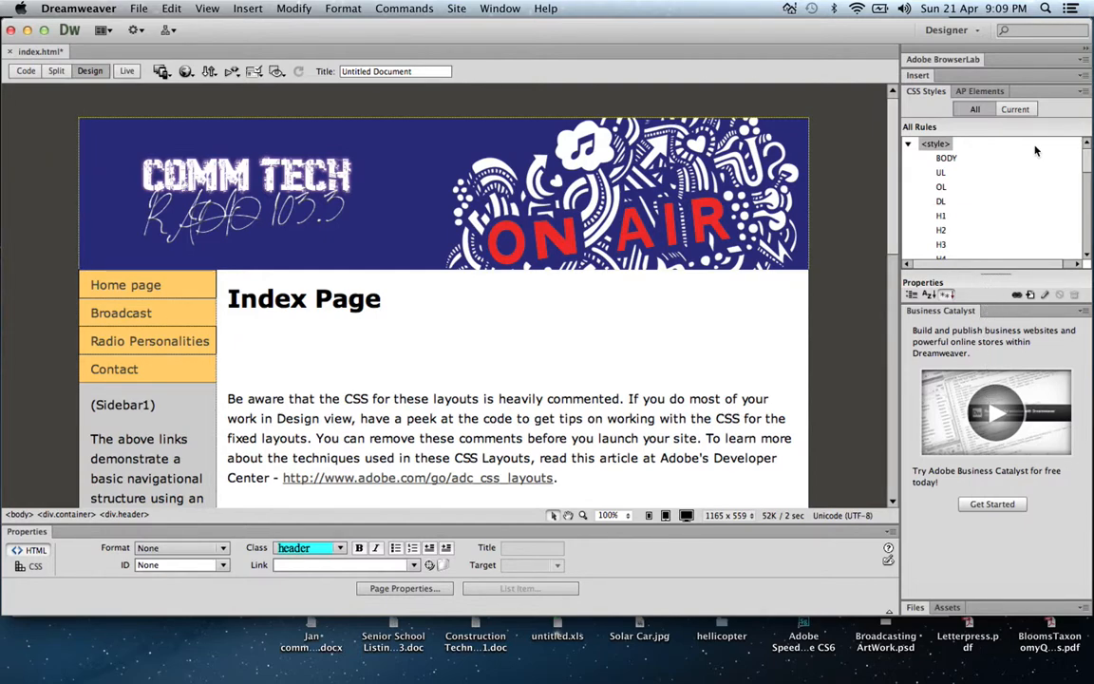
scroll(1088, 181, "down", 2)
scroll(1088, 181, "down", 6)
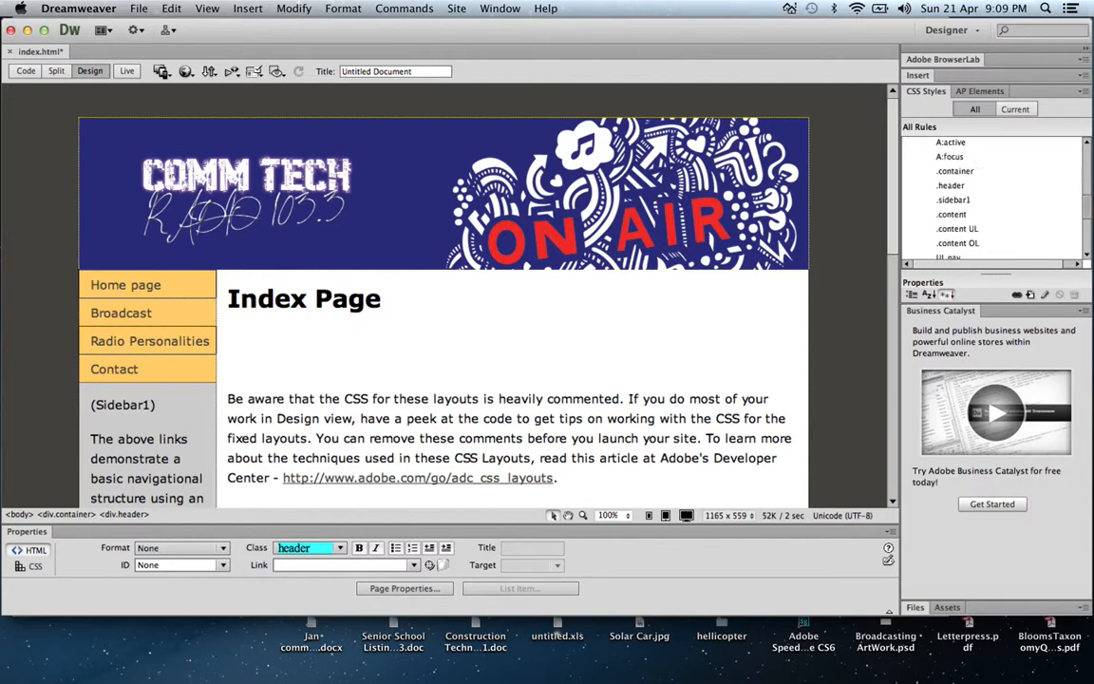
scroll(1083, 159, "up", 10)
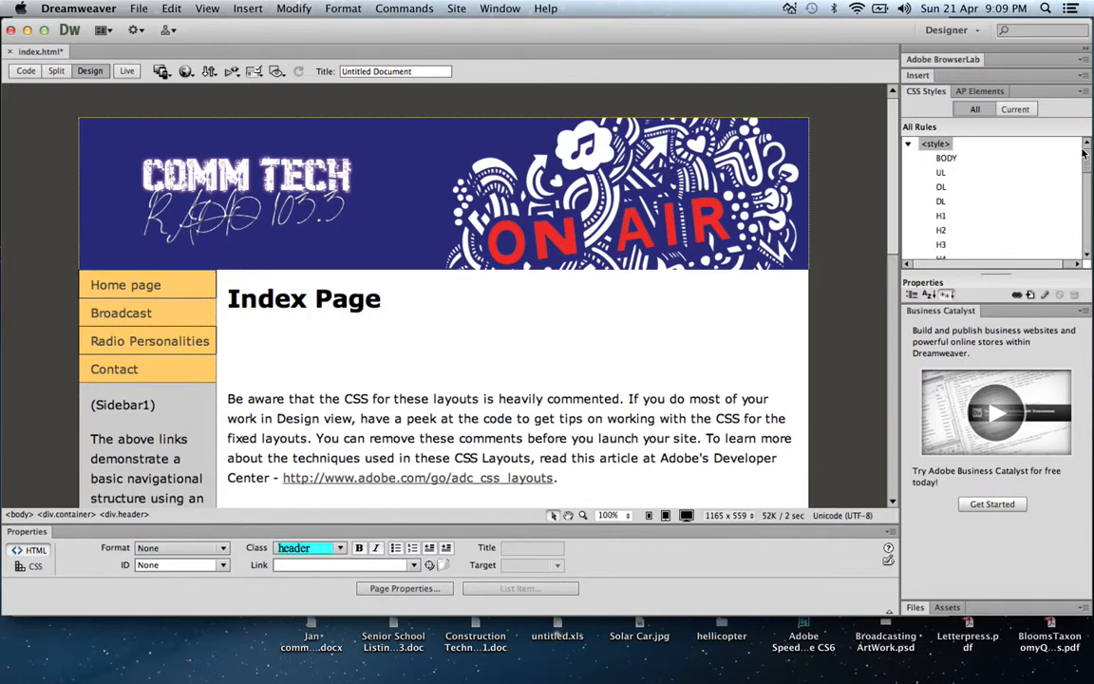
left_click(946, 159)
scroll(1085, 167, "down", 4)
scroll(1078, 171, "up", 5)
scroll(1078, 171, "down", 3)
scroll(1078, 181, "down", 4)
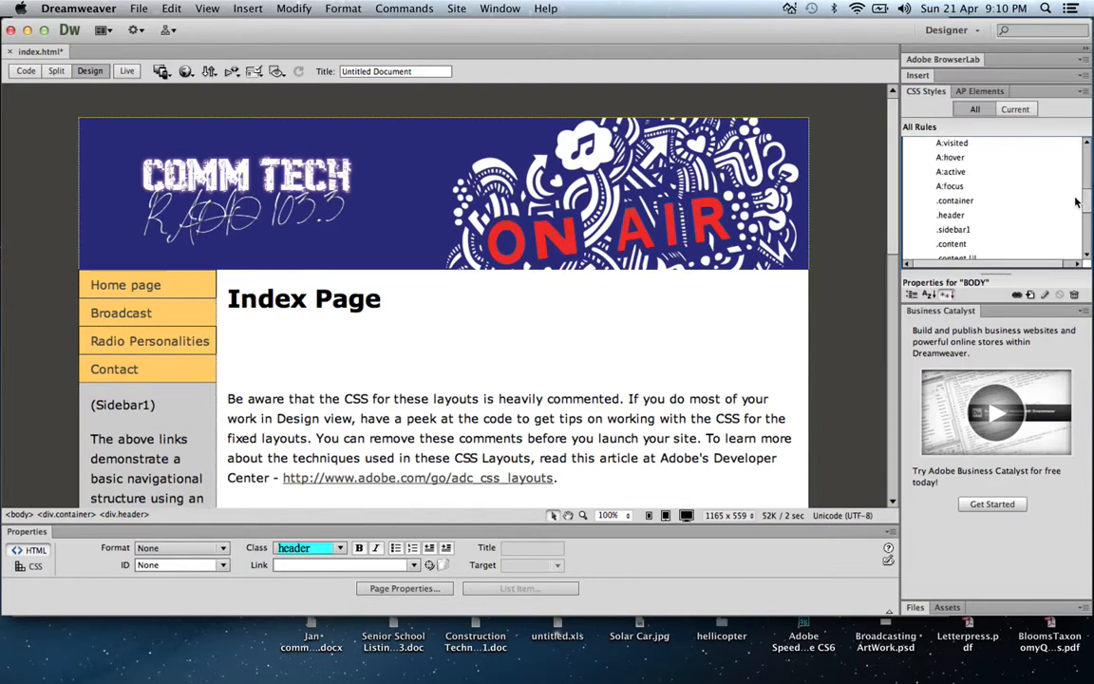
Select the .container, .header, .sidebar1 and .content rules in turn and match each to its area of the page.
left_click(955, 201)
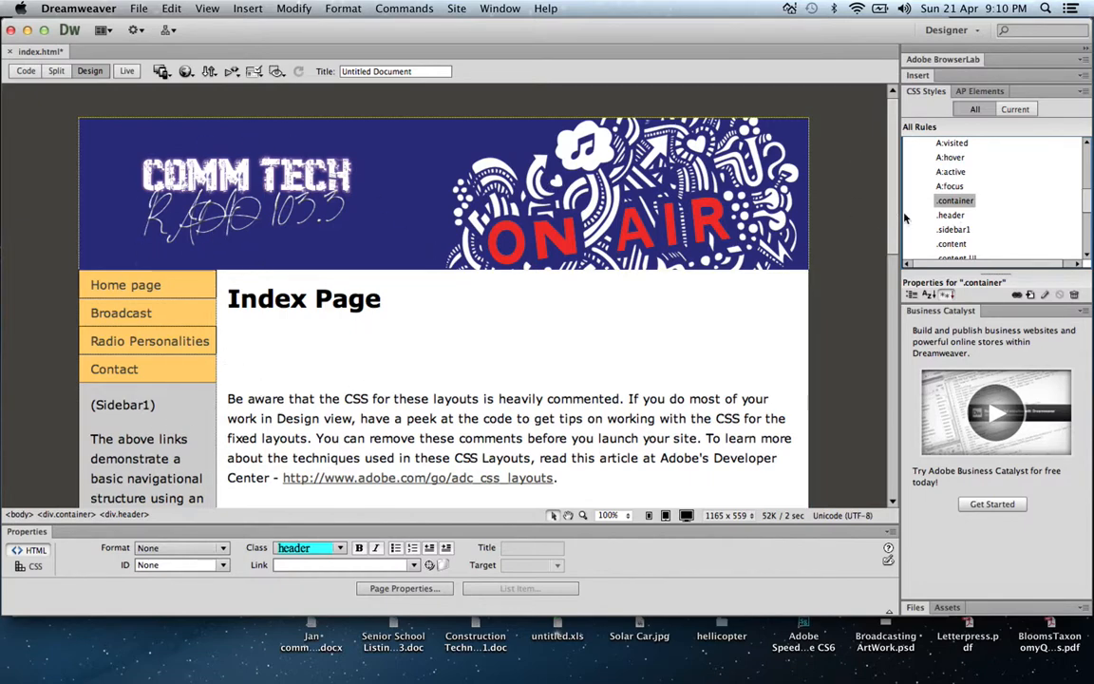
left_click(952, 216)
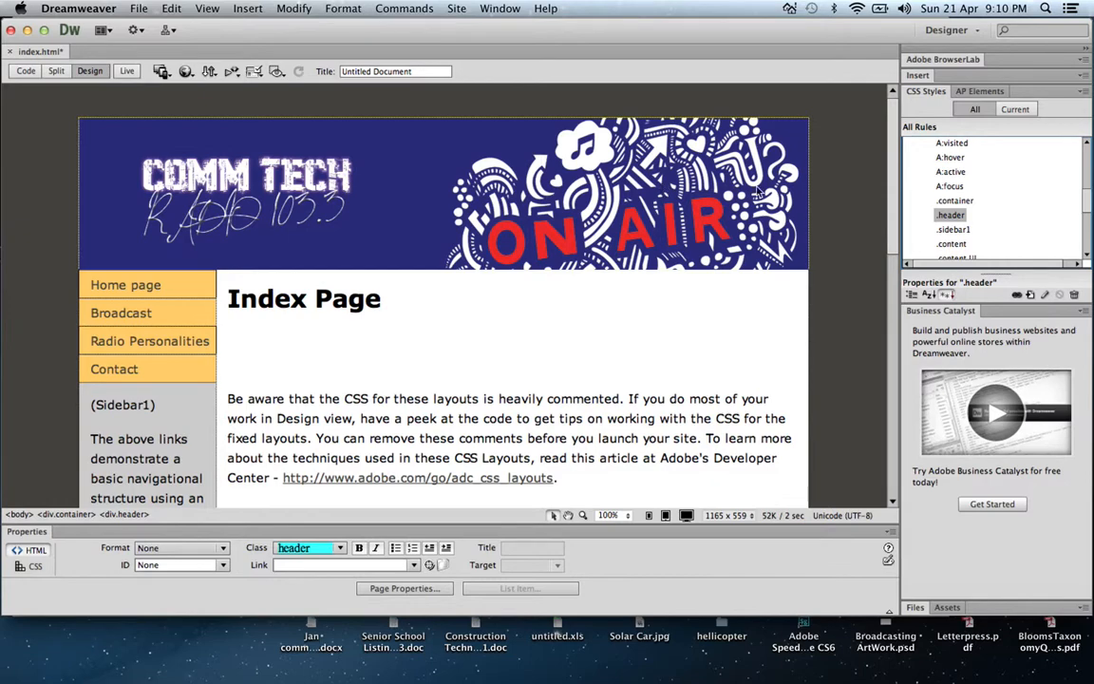
left_click(952, 230)
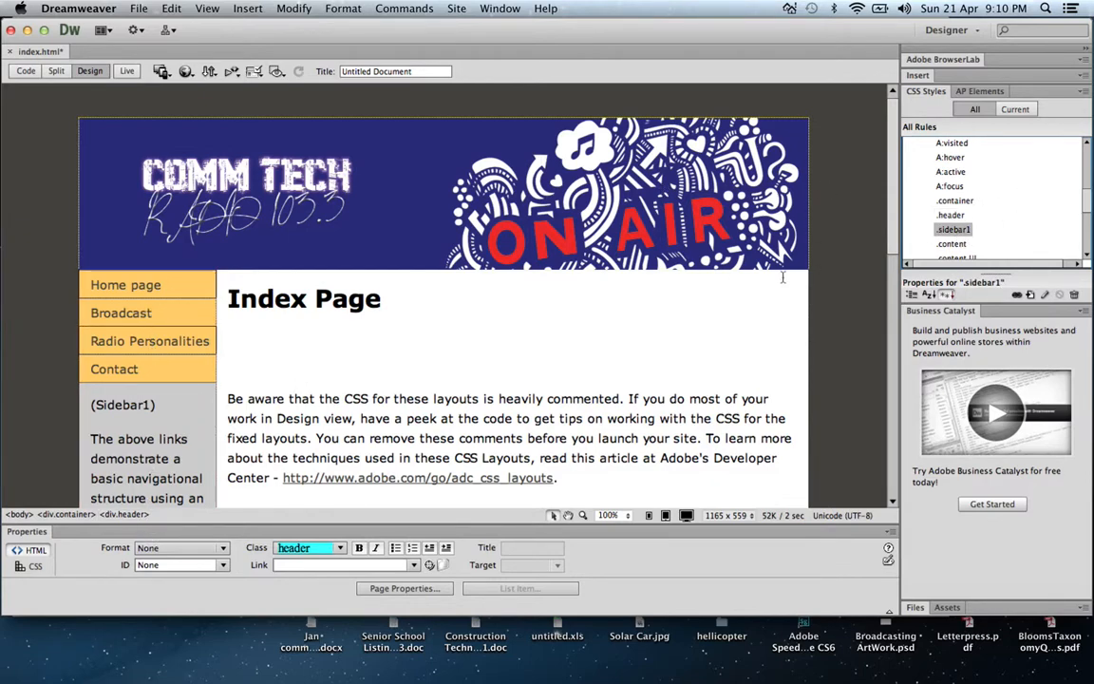
key("Down")
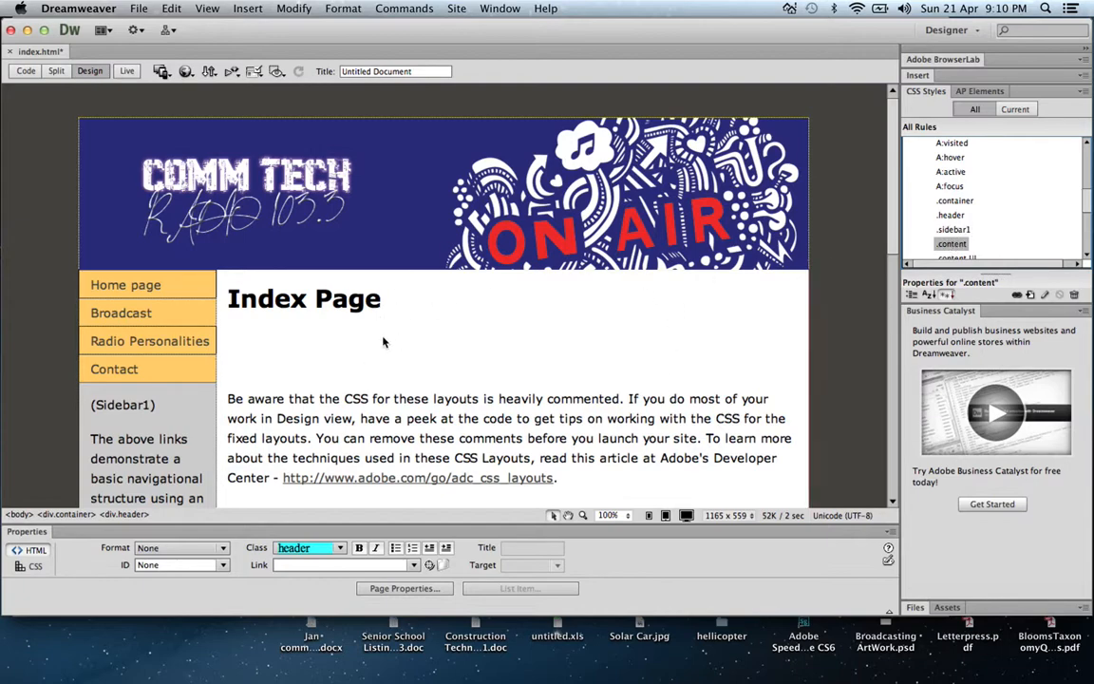
Open the CSS rule definition for .container, look over its Background and Block settings, and show its Box settings.
left_click(954, 201)
double_click(968, 202)
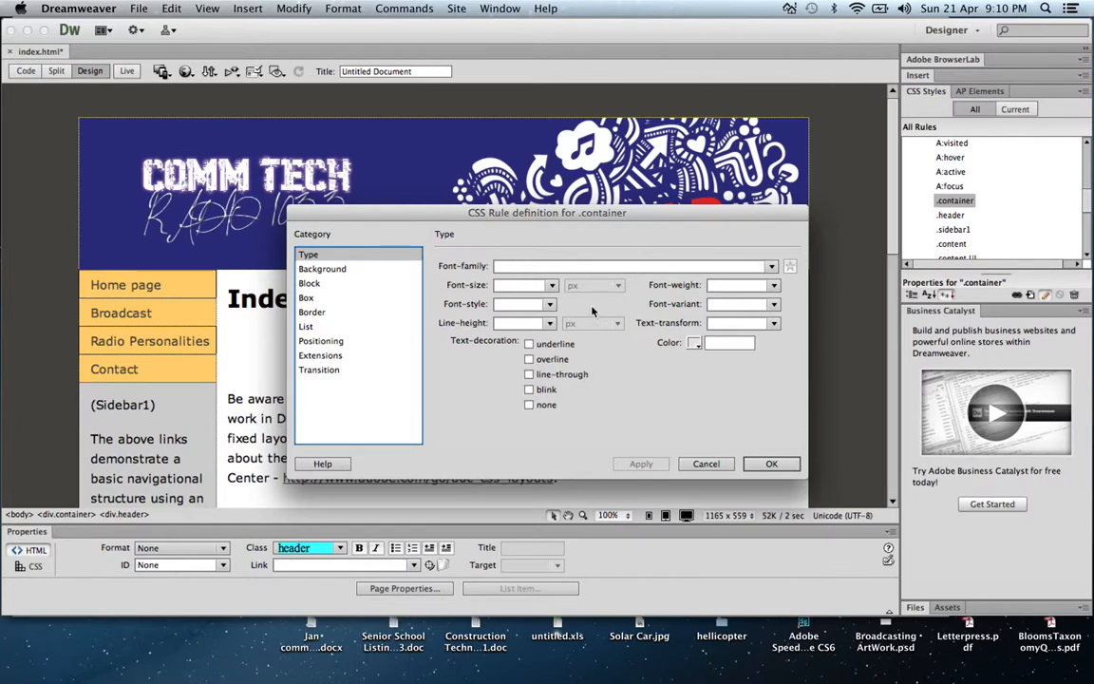
left_click(321, 270)
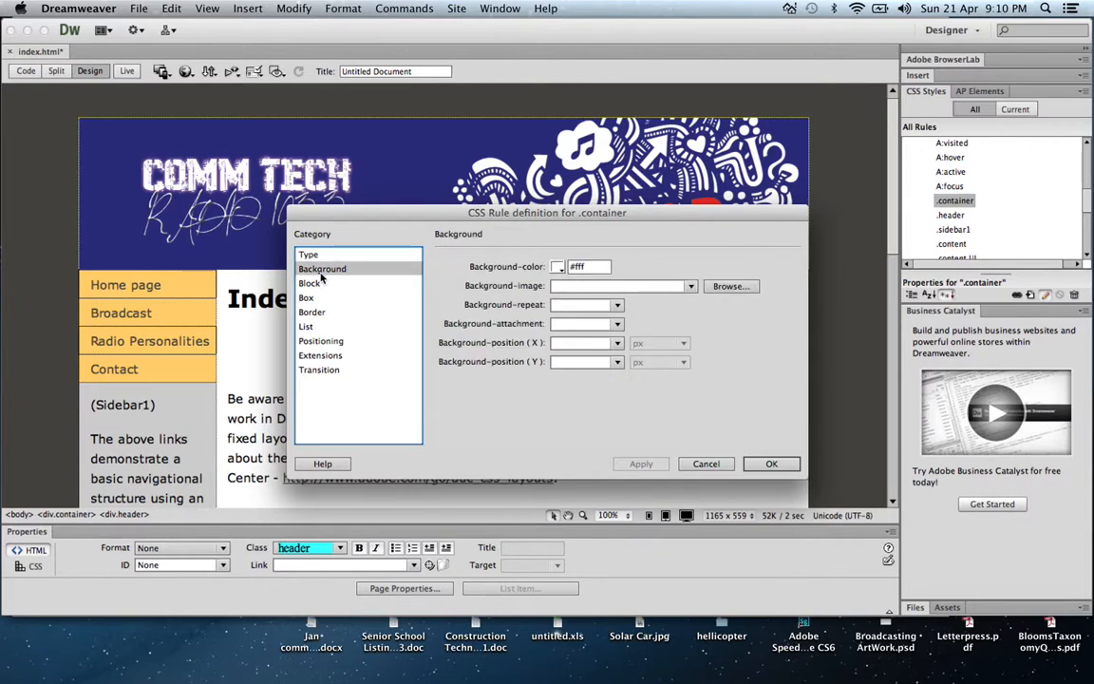
left_click(310, 283)
left_click(306, 298)
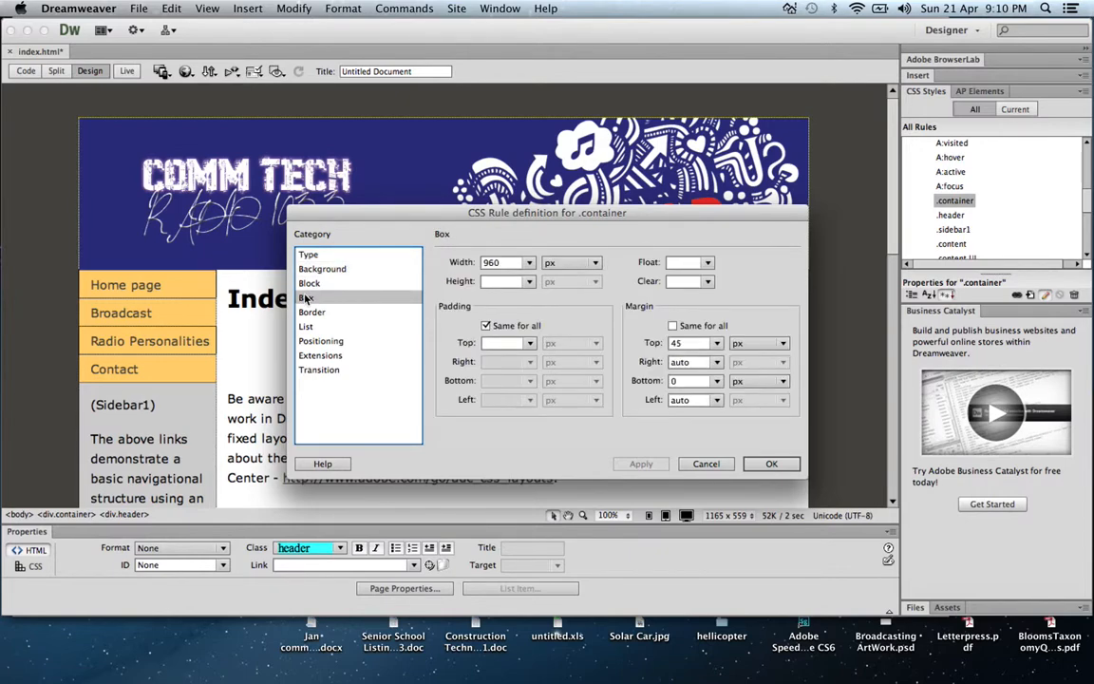
Set the container's padding to 50 px on all sides and apply it to the page.
left_click(507, 346)
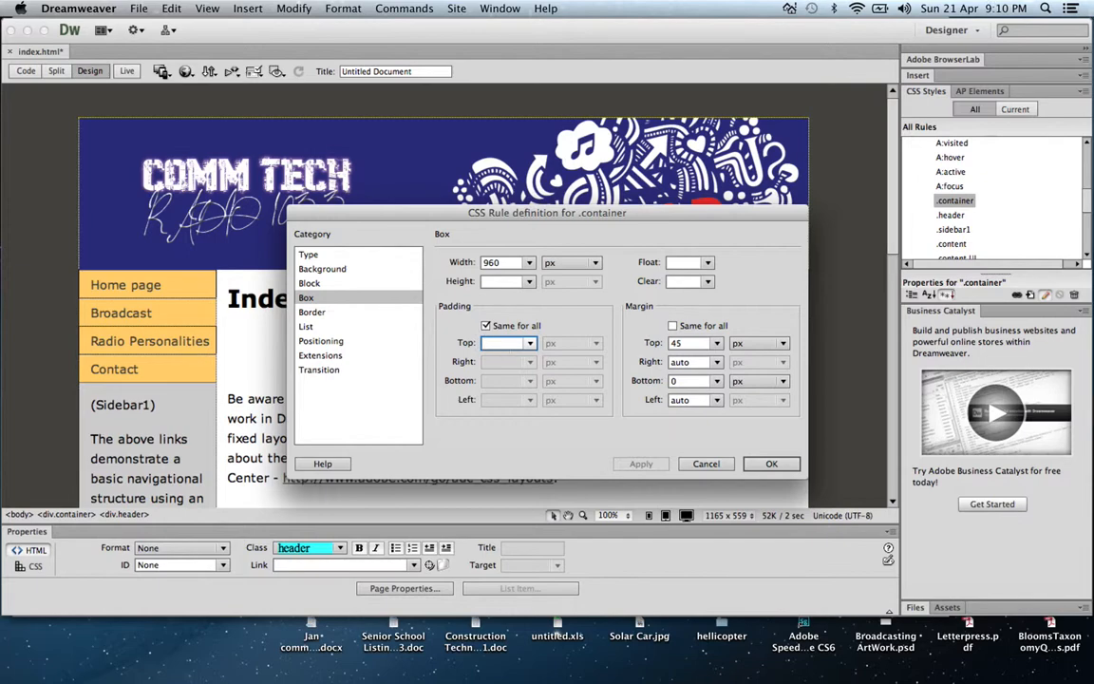
type("50")
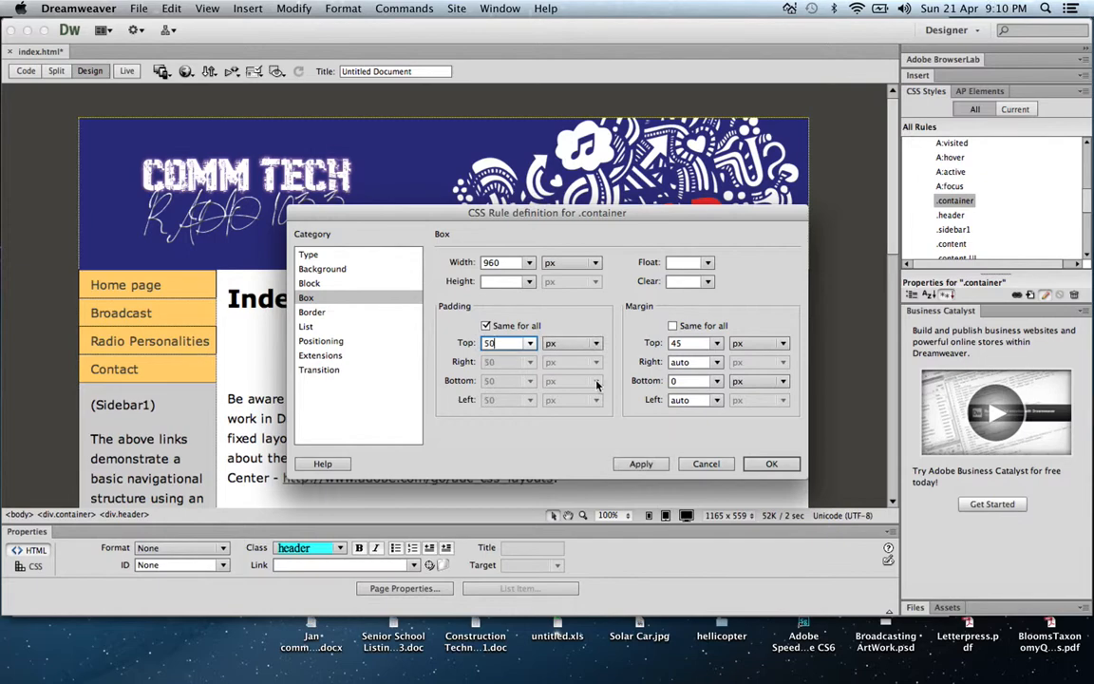
left_click(635, 464)
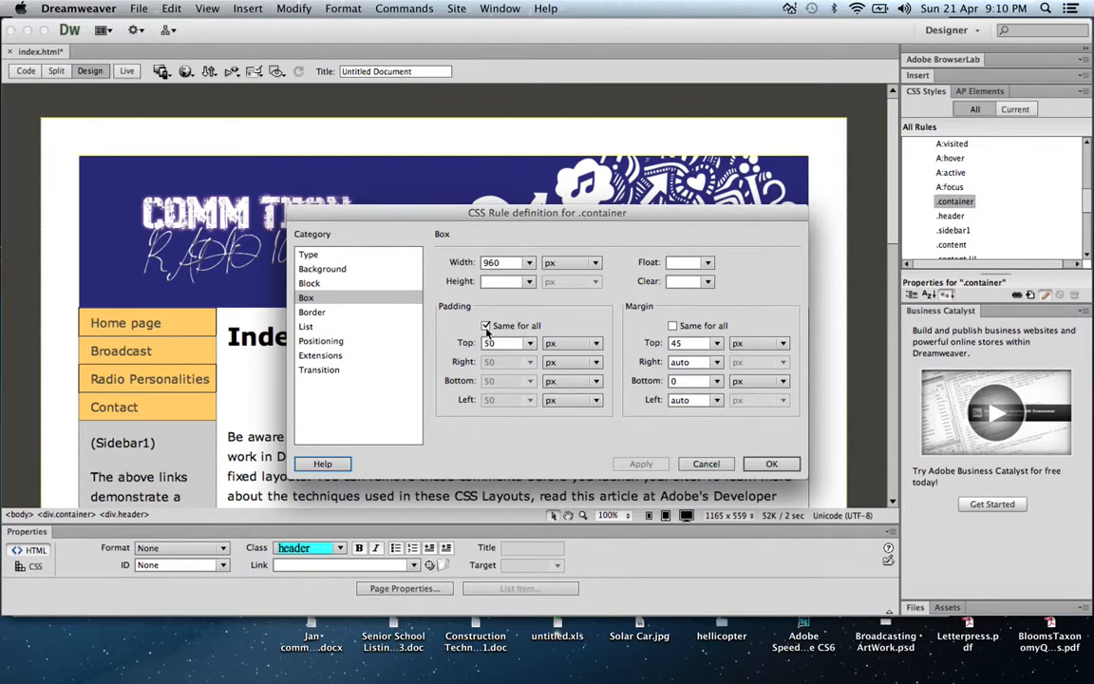
Change the container's background color to the grey #999 and apply it to the page.
left_click(321, 268)
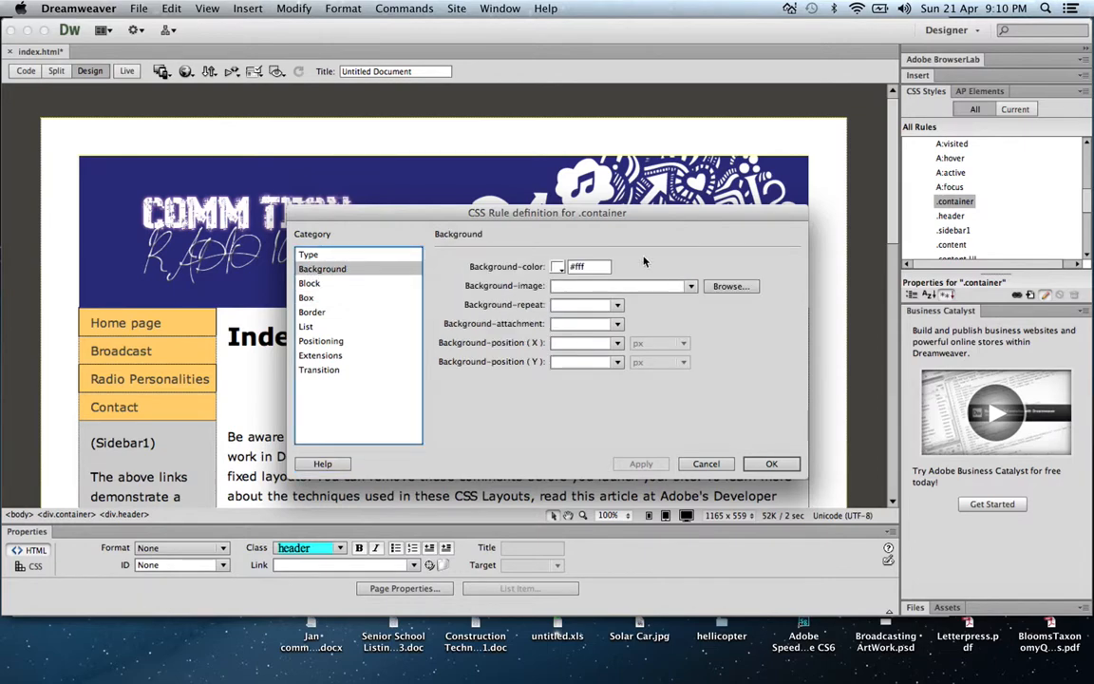
left_click(559, 267)
left_click(507, 269)
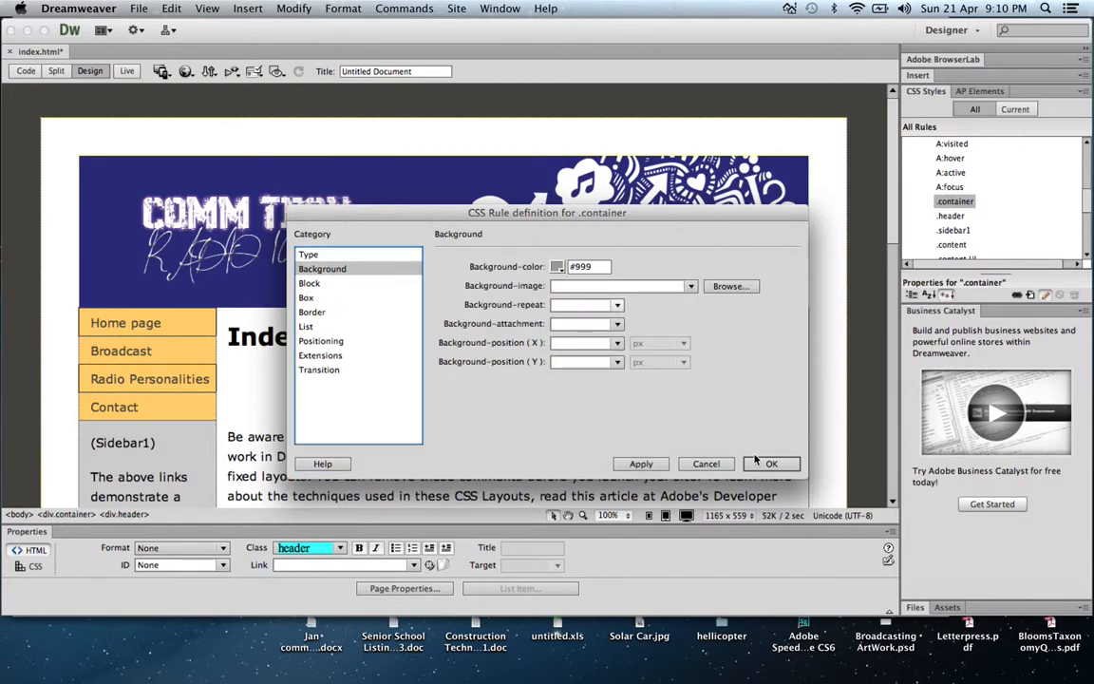
left_click(629, 464)
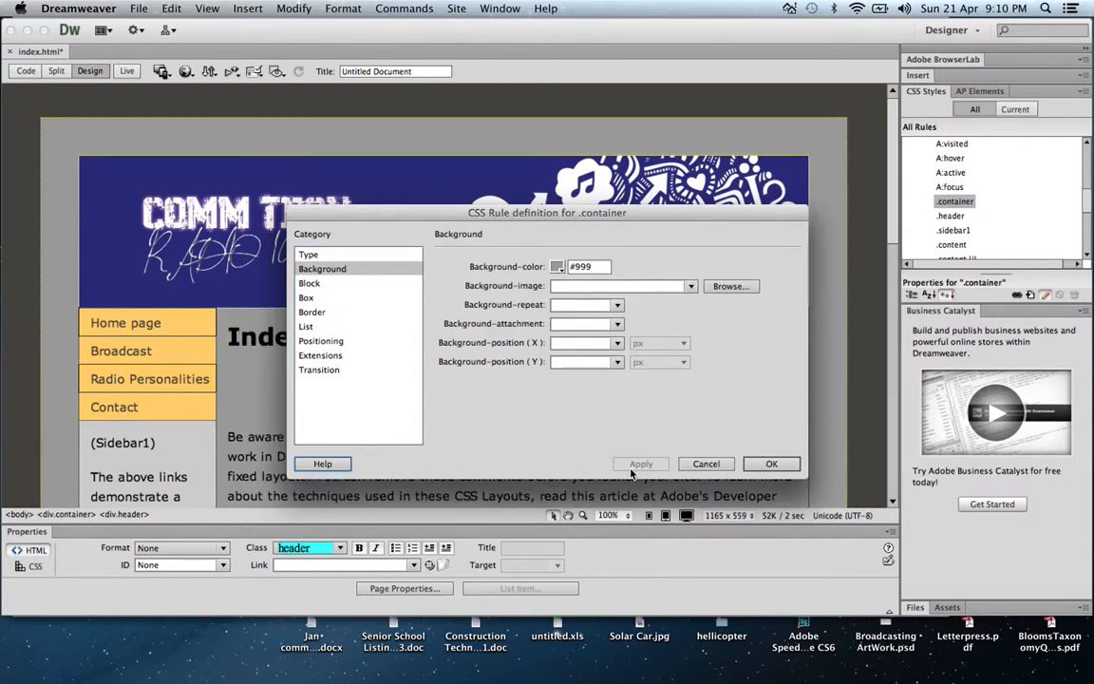
Set the container's padding to 0 px on all sides in the Box settings.
left_click(307, 298)
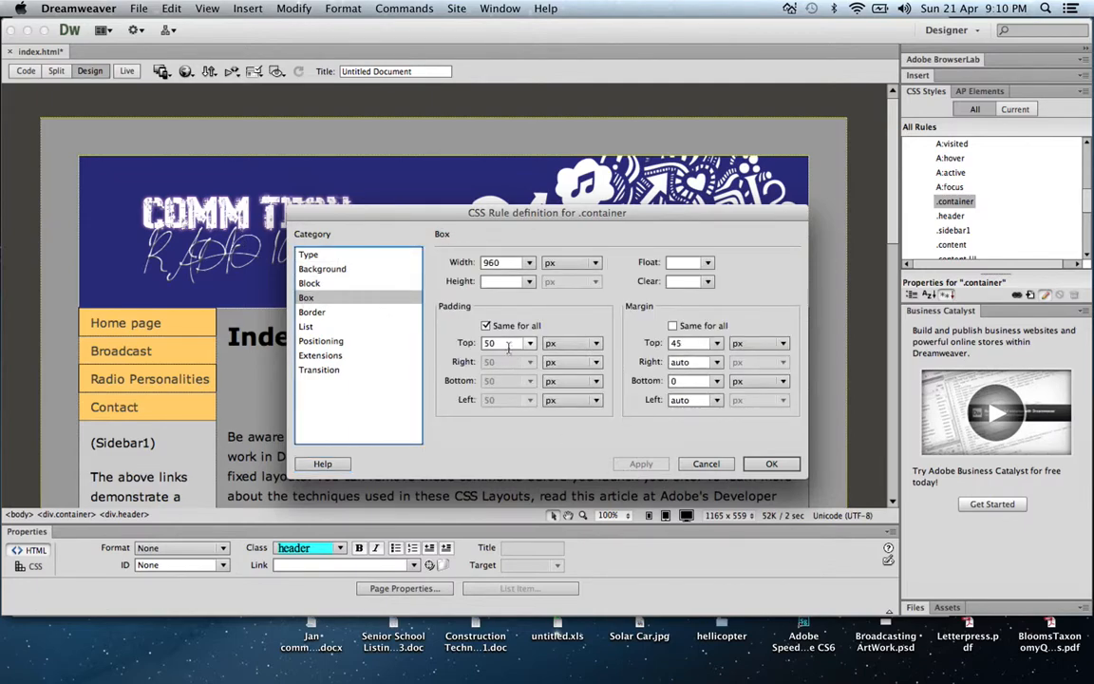
key("BackSpace")
key("BackSpace")
type("0")
key("Tab")
Set the container's top margin and then its bottom margin to 200 px, applying each change.
left_click(682, 342)
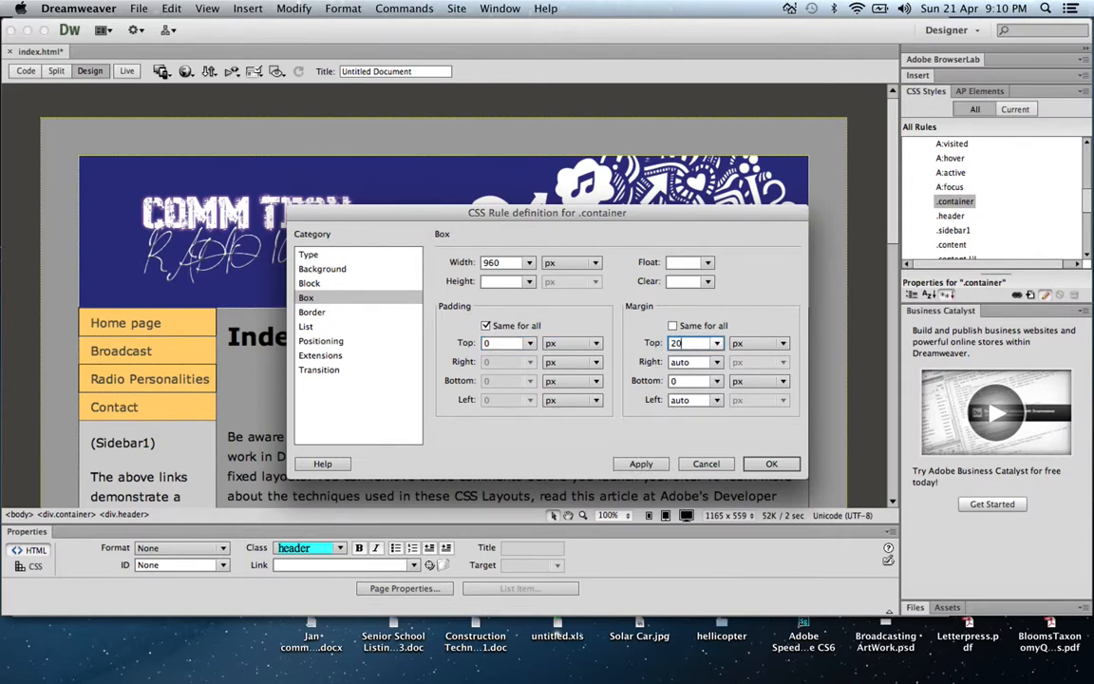
left_click(650, 463)
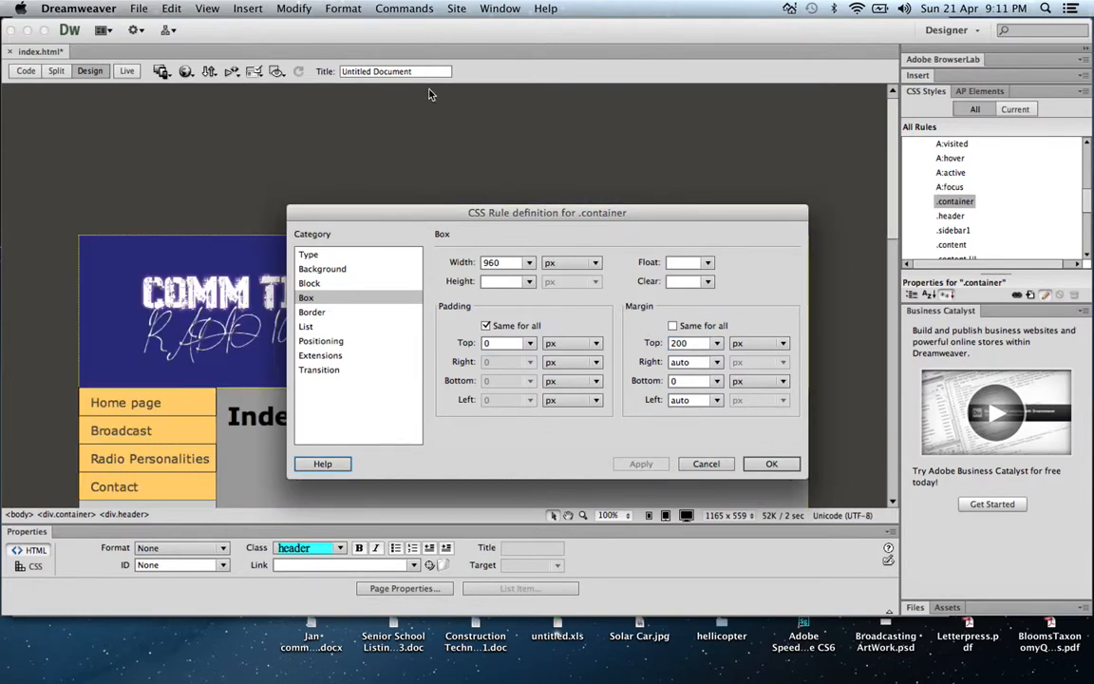
left_click(688, 383)
key("BackSpace")
type("200")
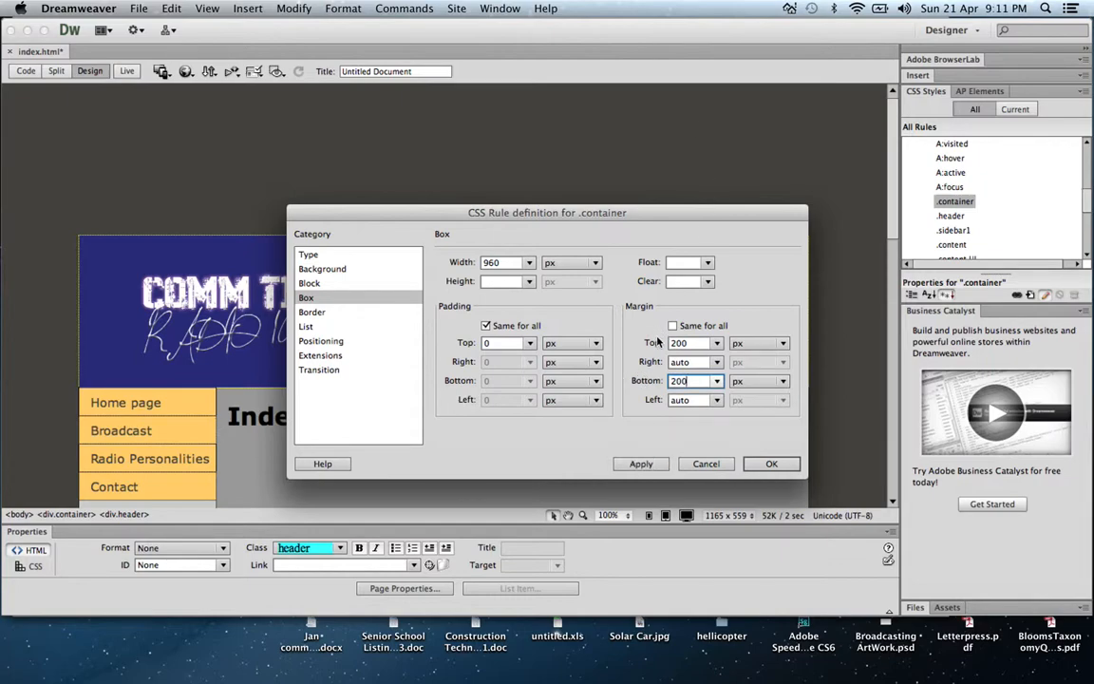
left_click(639, 463)
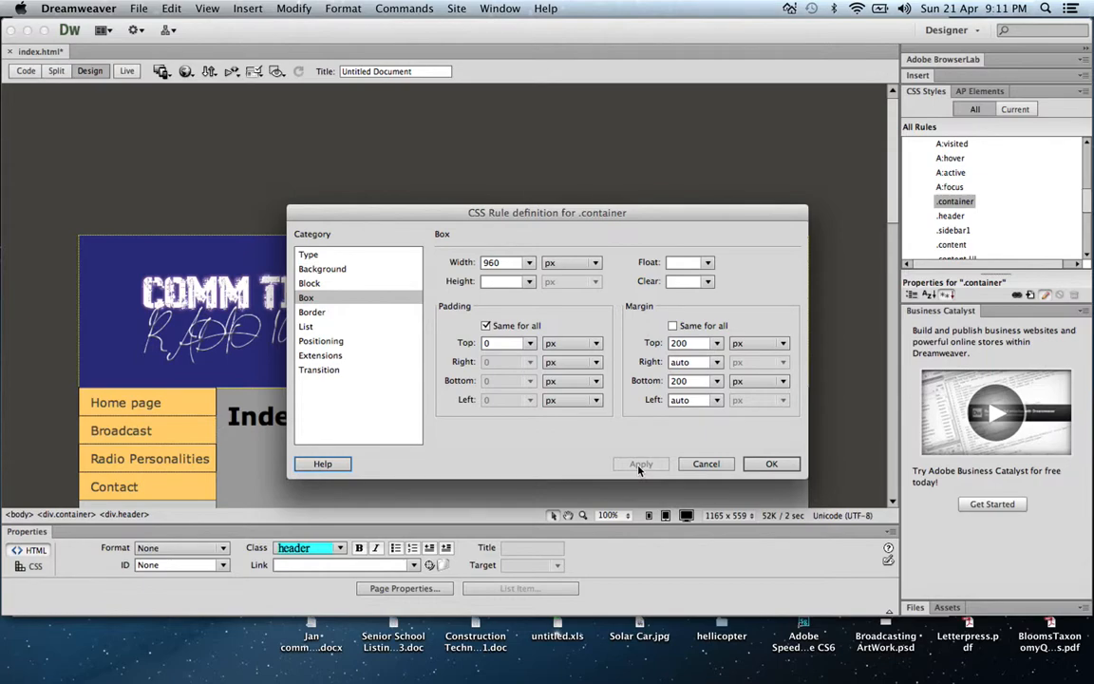
Set the container's top margin to 45 px and apply it to the page.
double_click(694, 346)
key("BackSpace")
type("45")
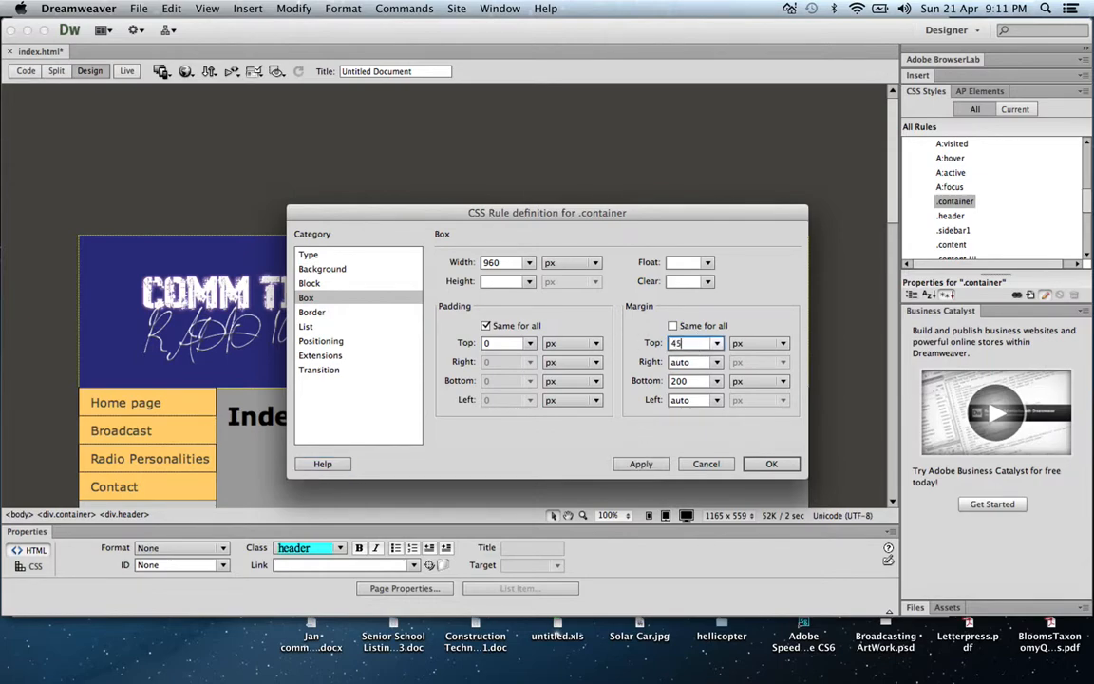
left_click(641, 463)
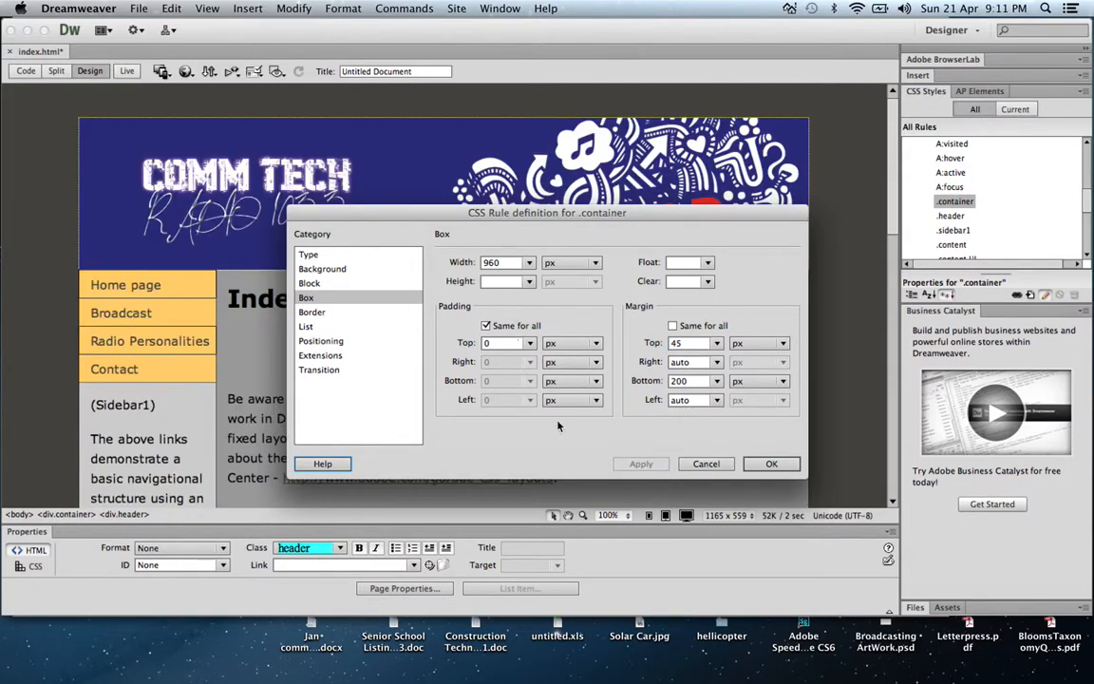
Set the container's bottom margin to 20 px, apply it and close the rule definition.
left_click(688, 381)
key("BackSpace")
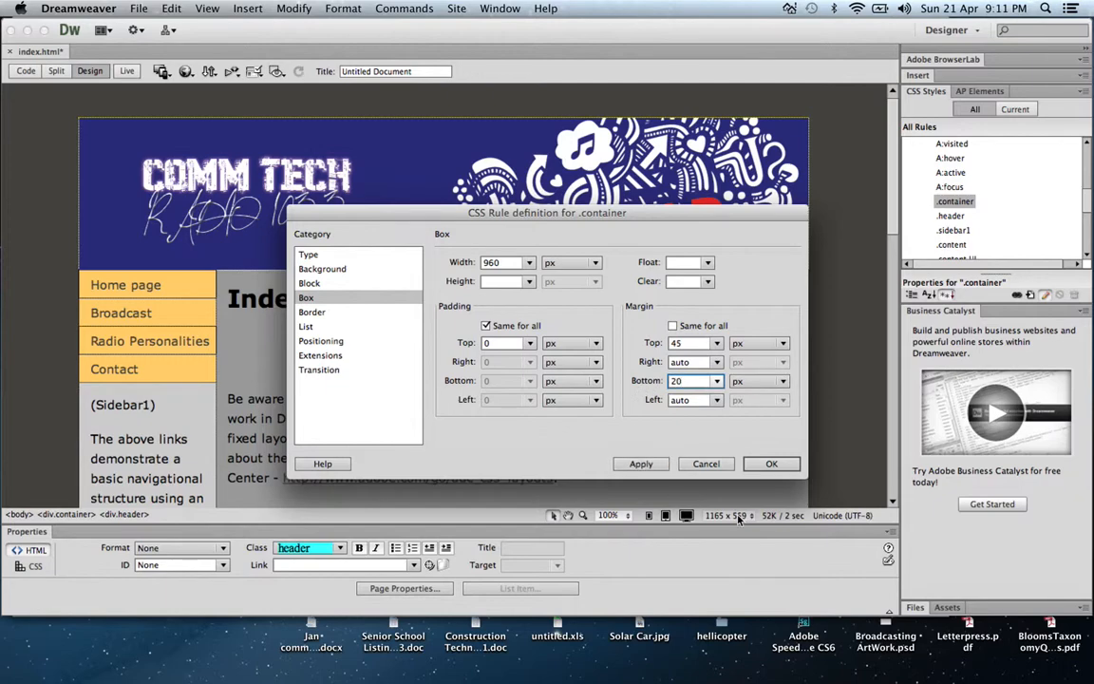
left_click(653, 464)
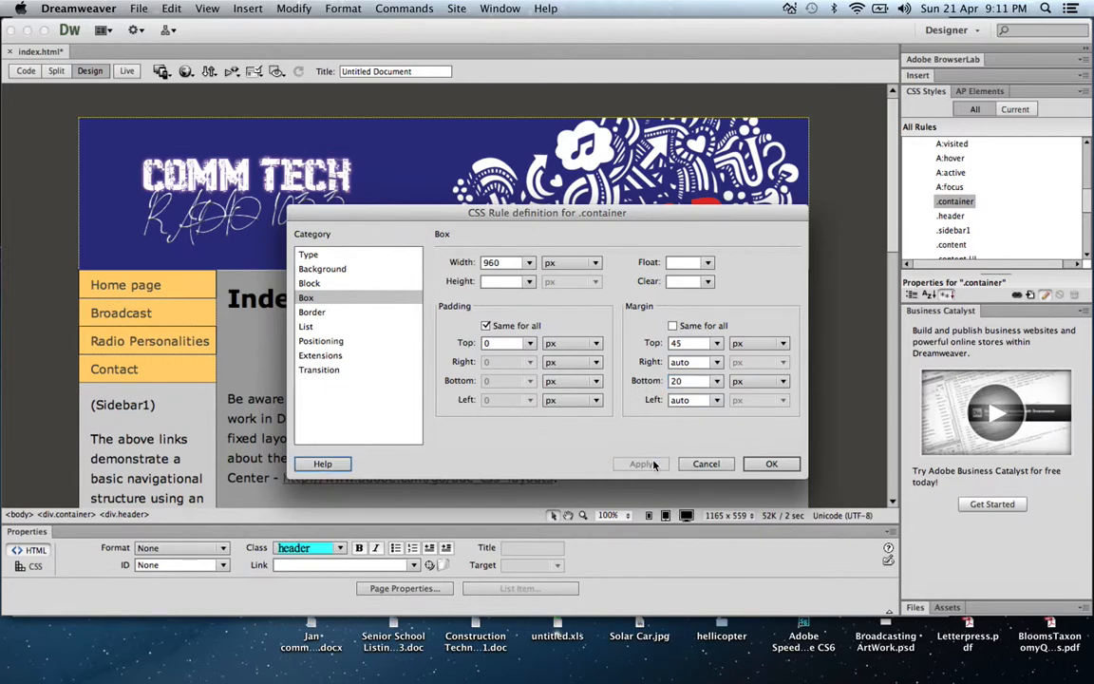
left_click(771, 465)
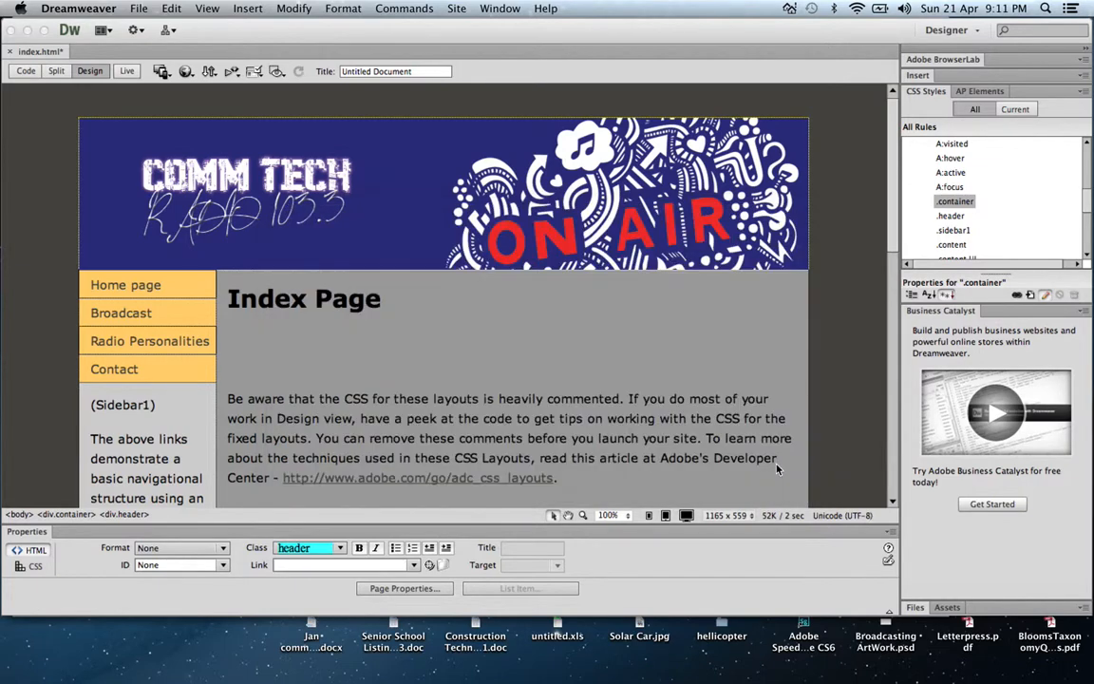
Change the .container rule's background color to white #FFF, apply it and close the rule definition.
left_click(792, 286)
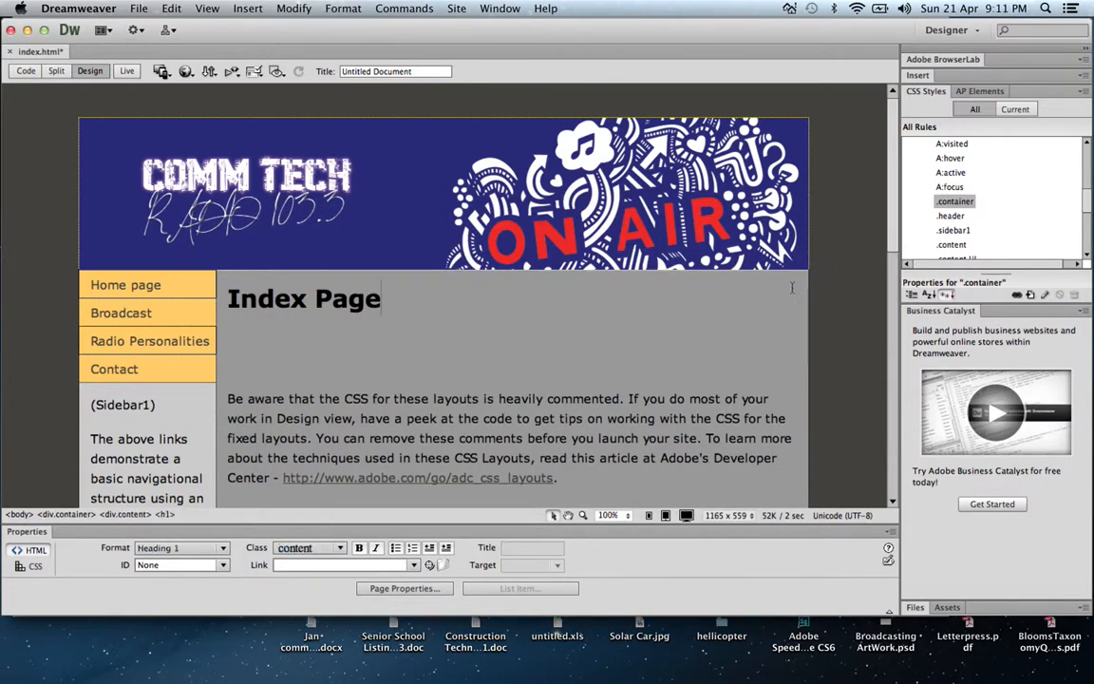
left_click(803, 315)
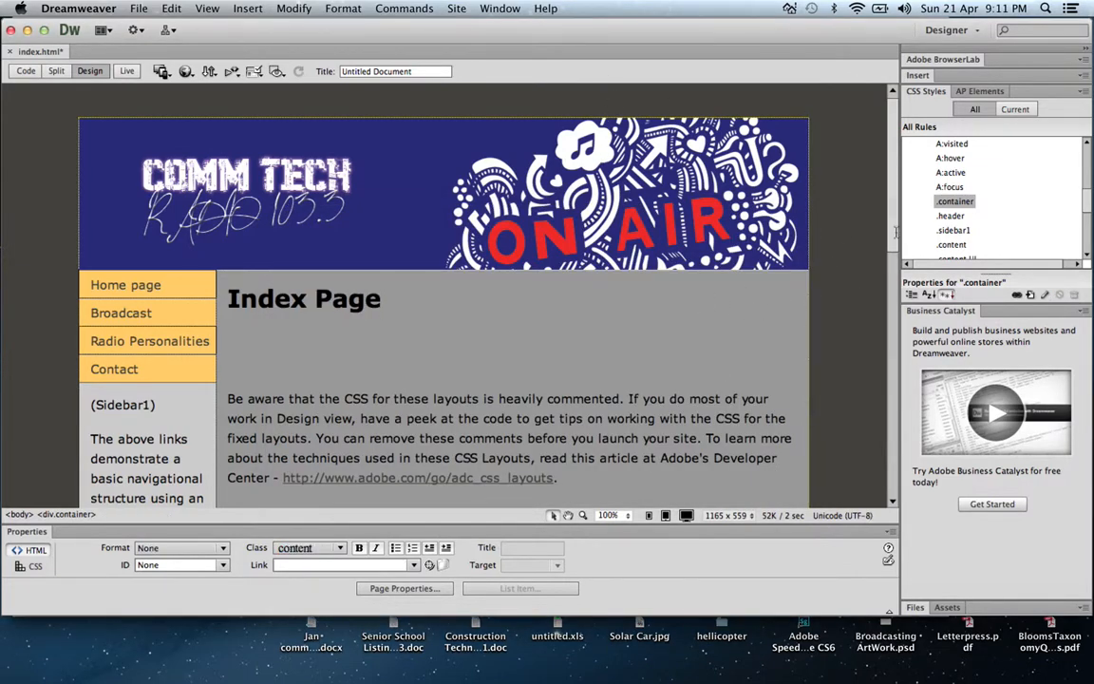
double_click(955, 201)
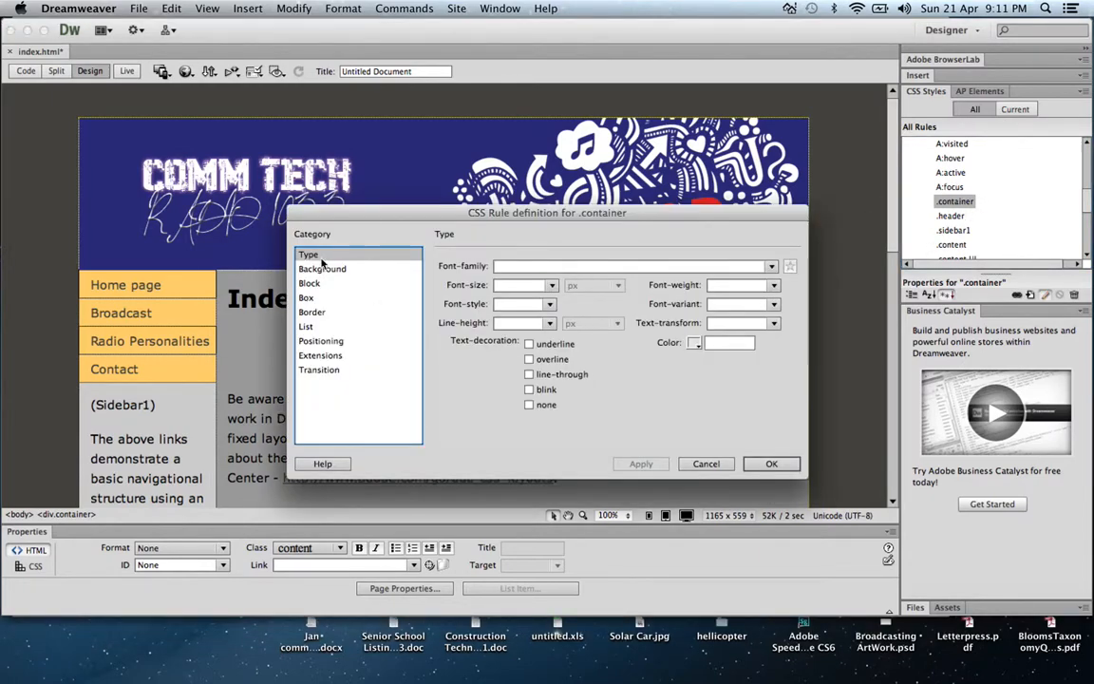
left_click(309, 283)
left_click(324, 270)
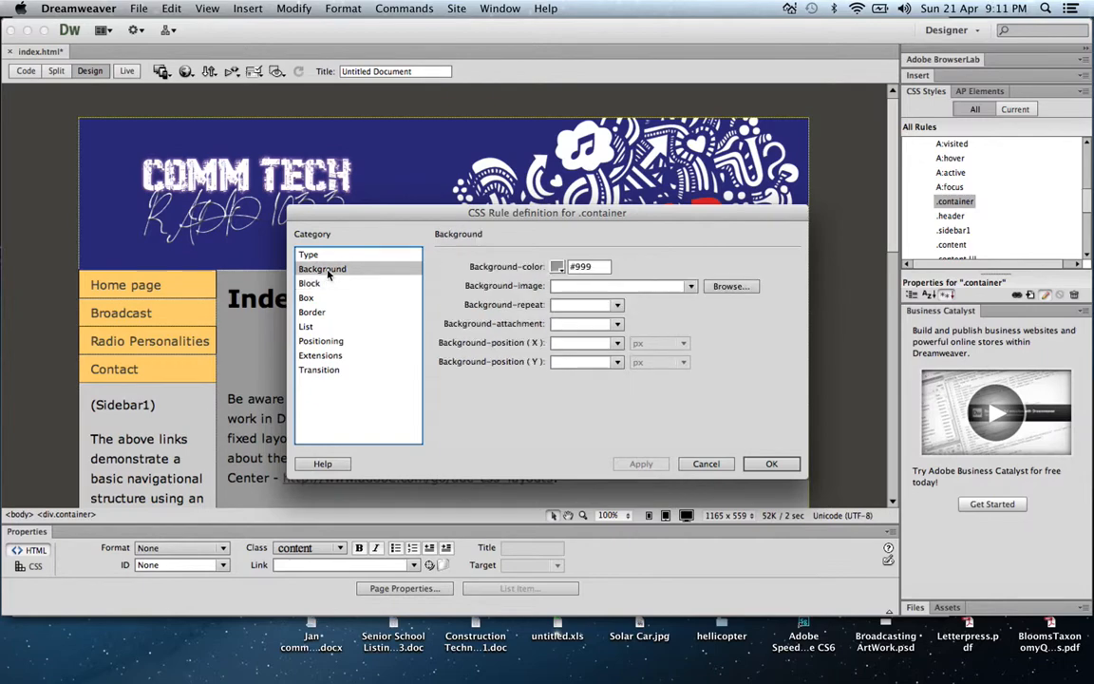
left_click(557, 269)
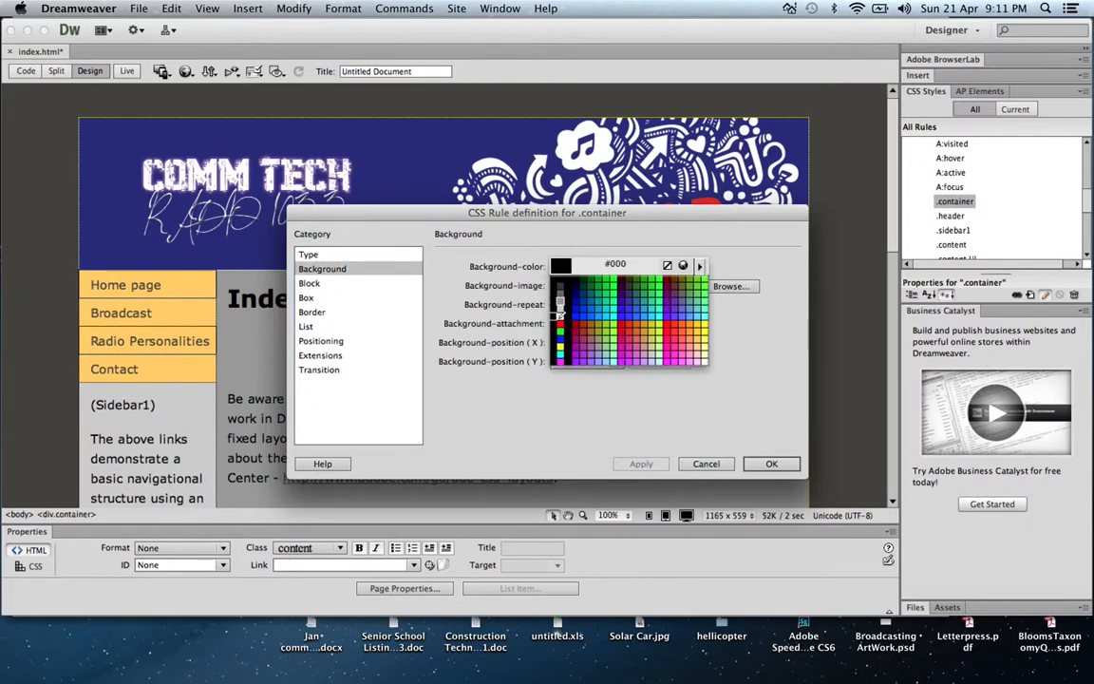
left_click(560, 316)
left_click(640, 464)
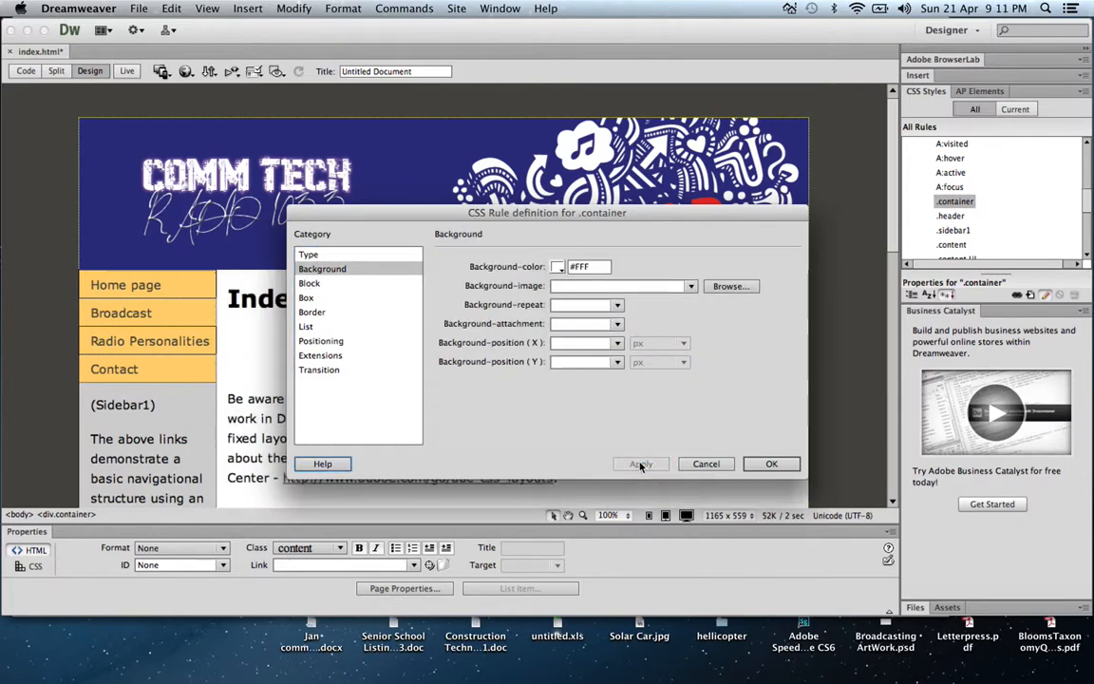
left_click(771, 464)
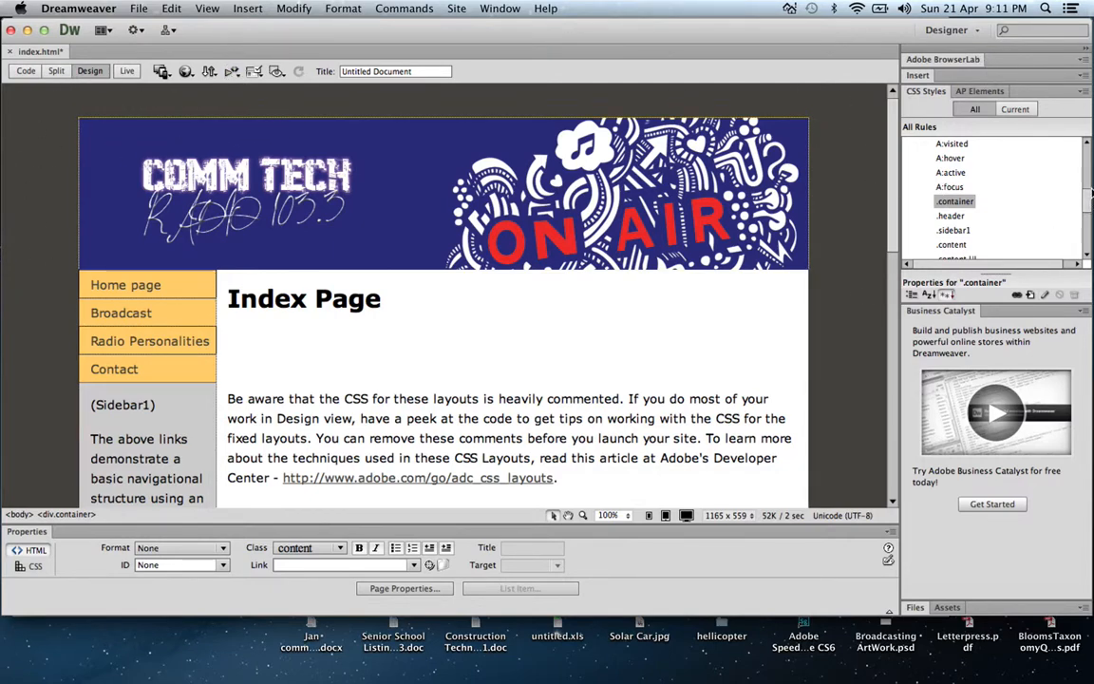
Set the BODY rule's background color to the blue #292976 sampled from the header banner and confirm the rule.
scroll(981, 181, "up", 5)
double_click(947, 159)
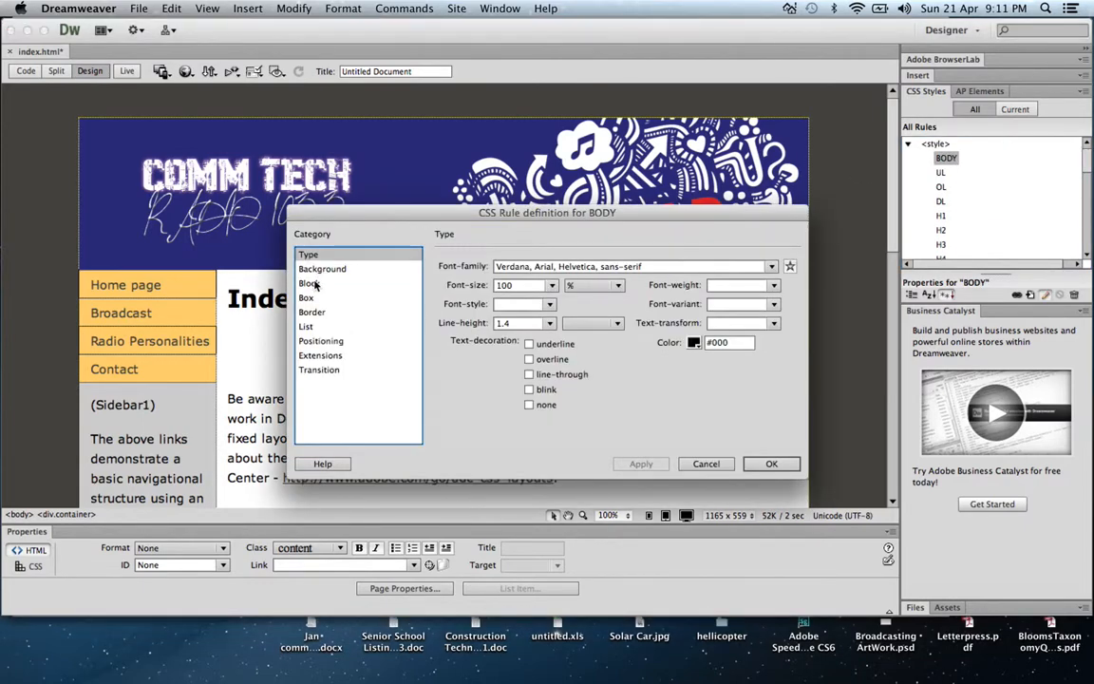
left_click(323, 270)
left_click(557, 267)
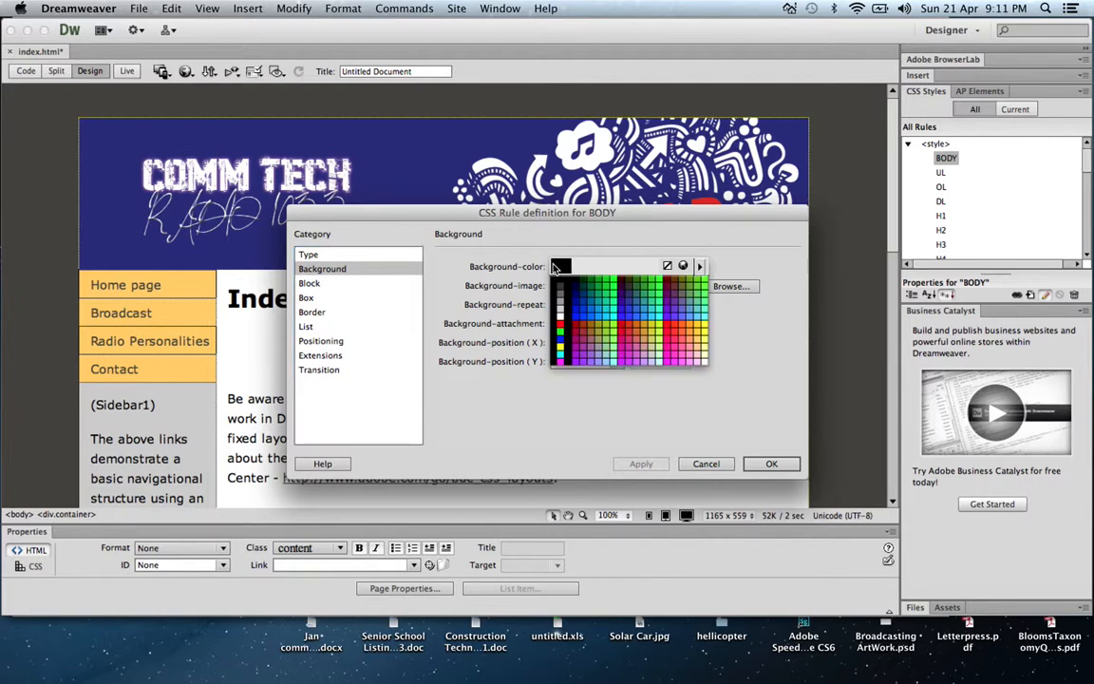
left_click(415, 168)
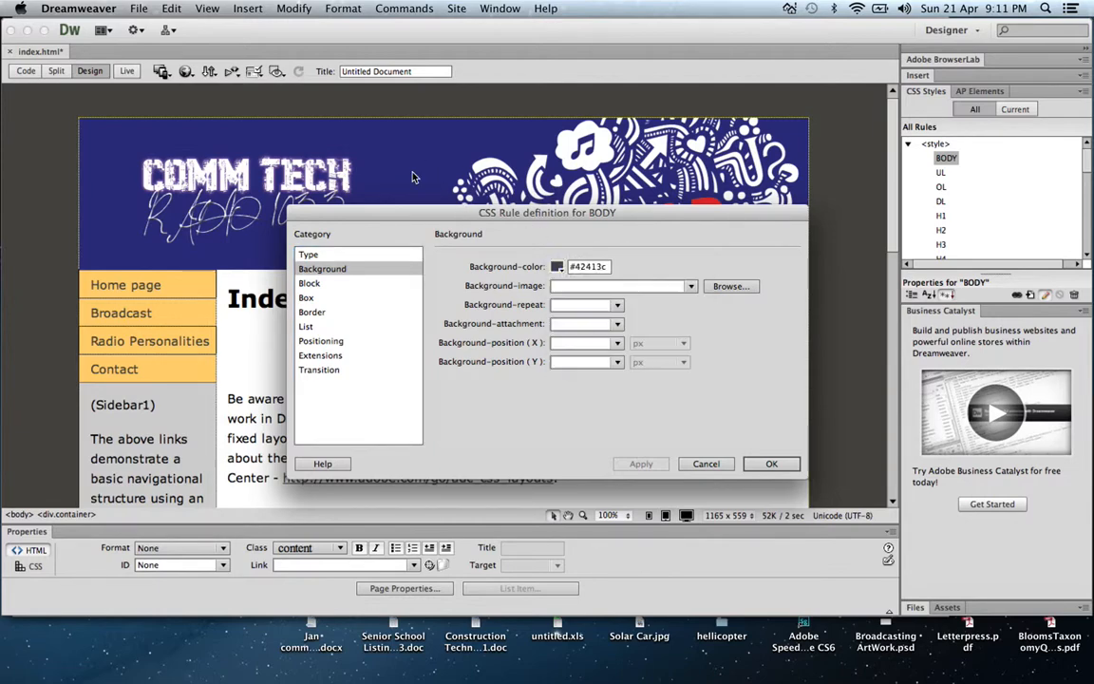
left_click(639, 465)
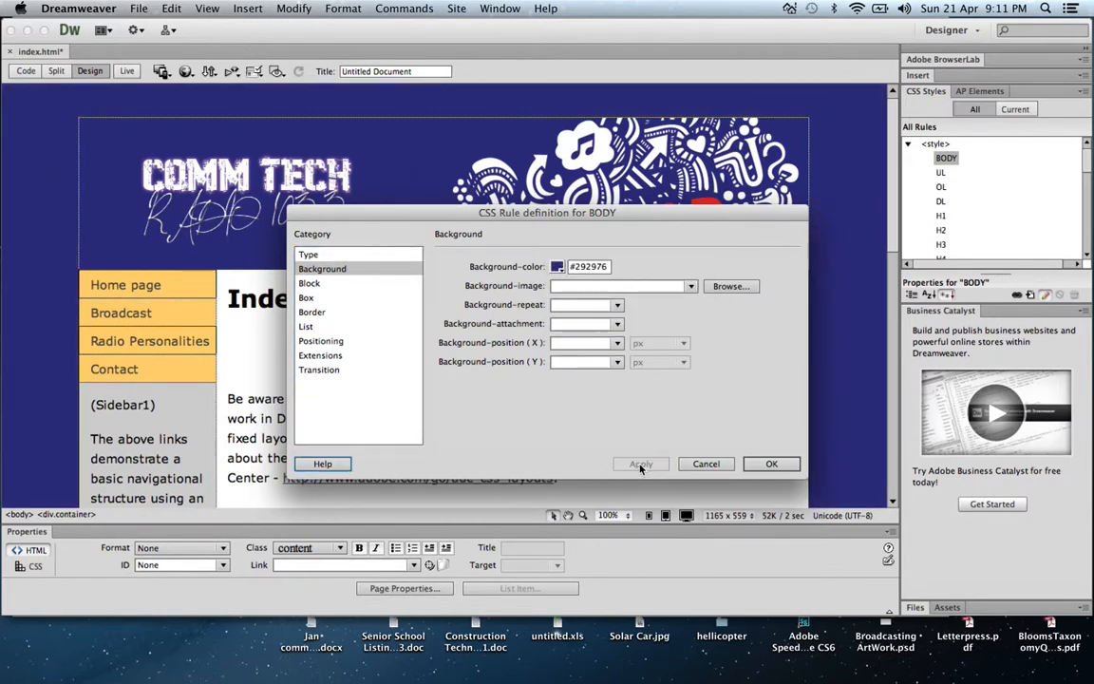
left_click(773, 463)
Review the page's full length and preview it in Live view, returning to Design view.
scroll(730, 400, "down", 10)
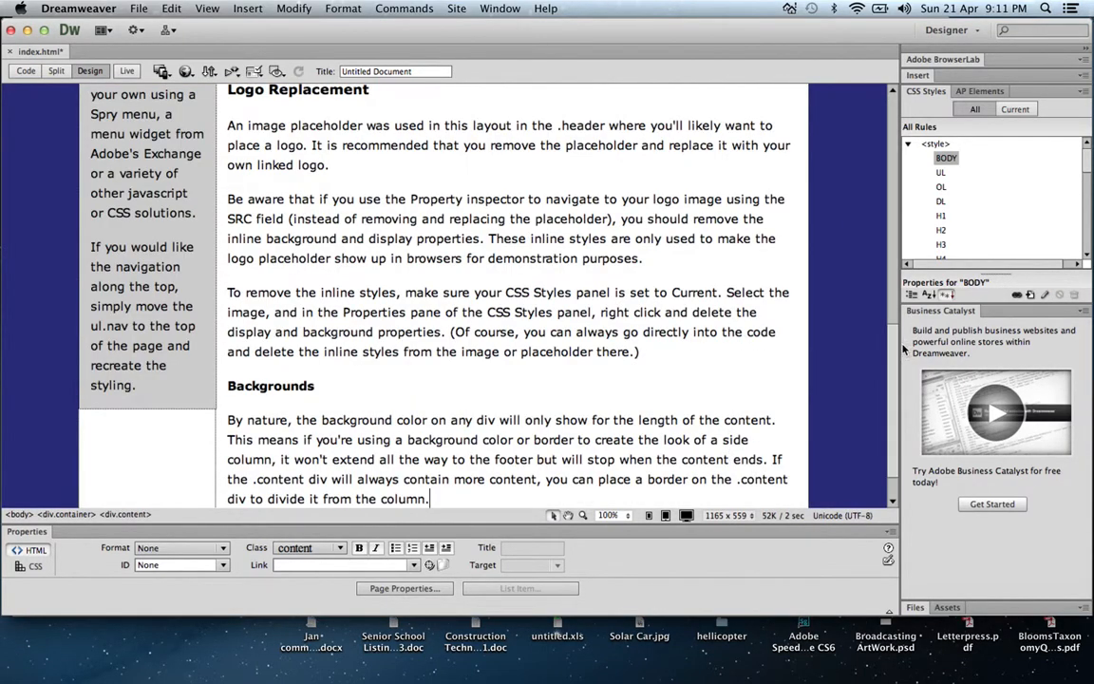
scroll(623, 326, "up", 10)
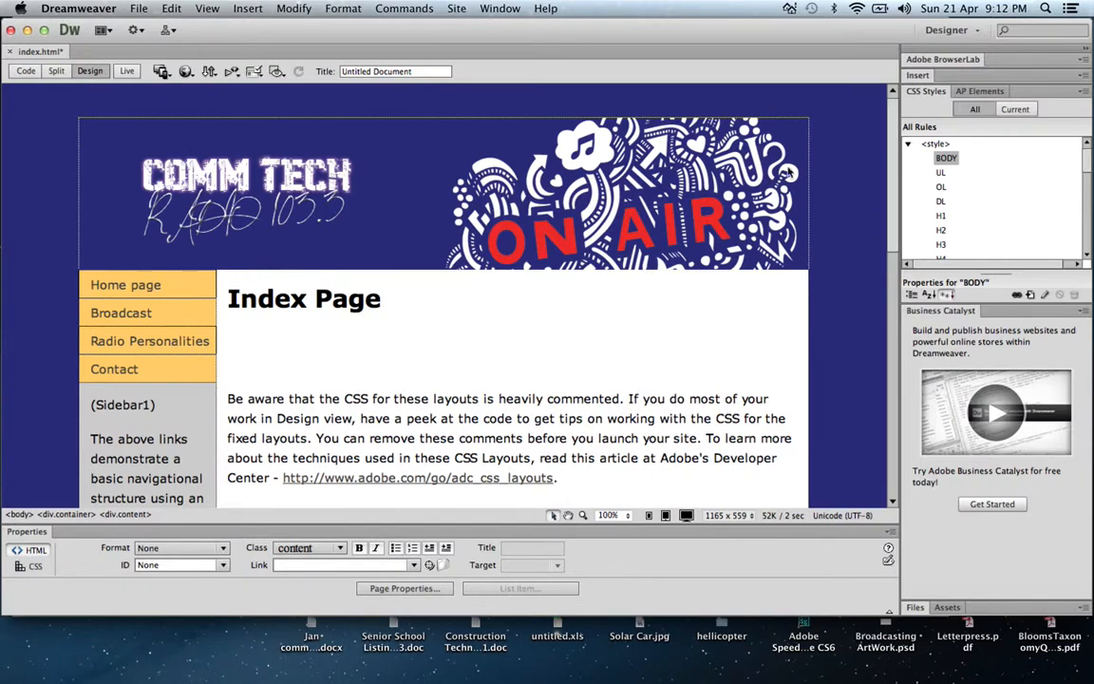
left_click(124, 71)
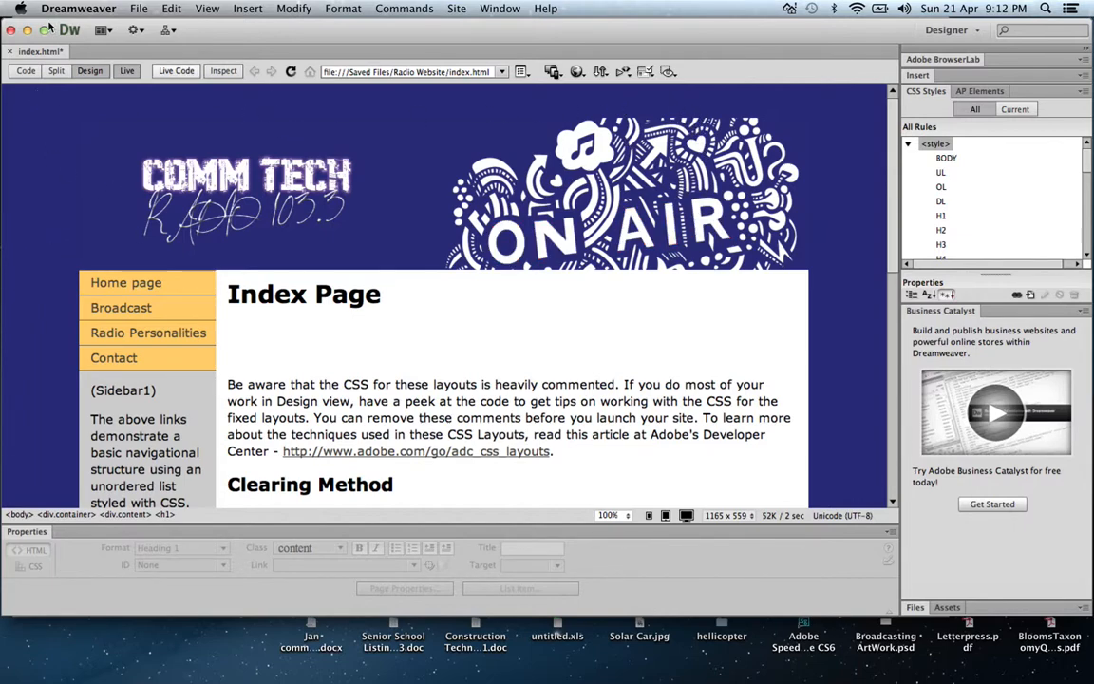
left_click(127, 73)
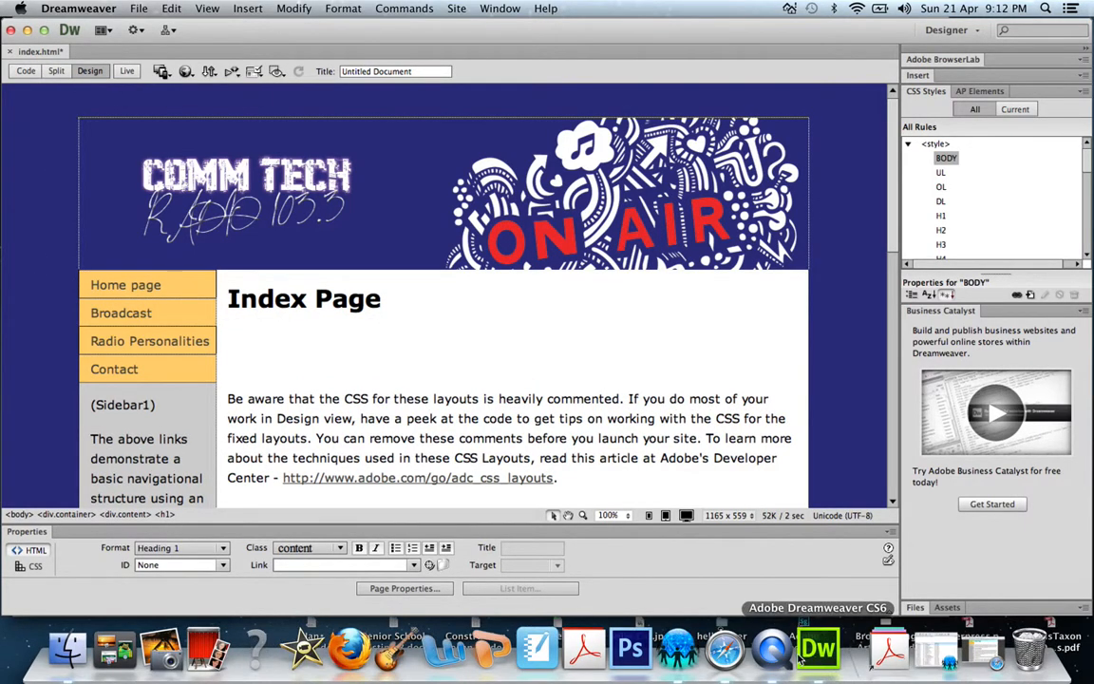
Switch to Safari and run a web search for "google".
left_click(725, 649)
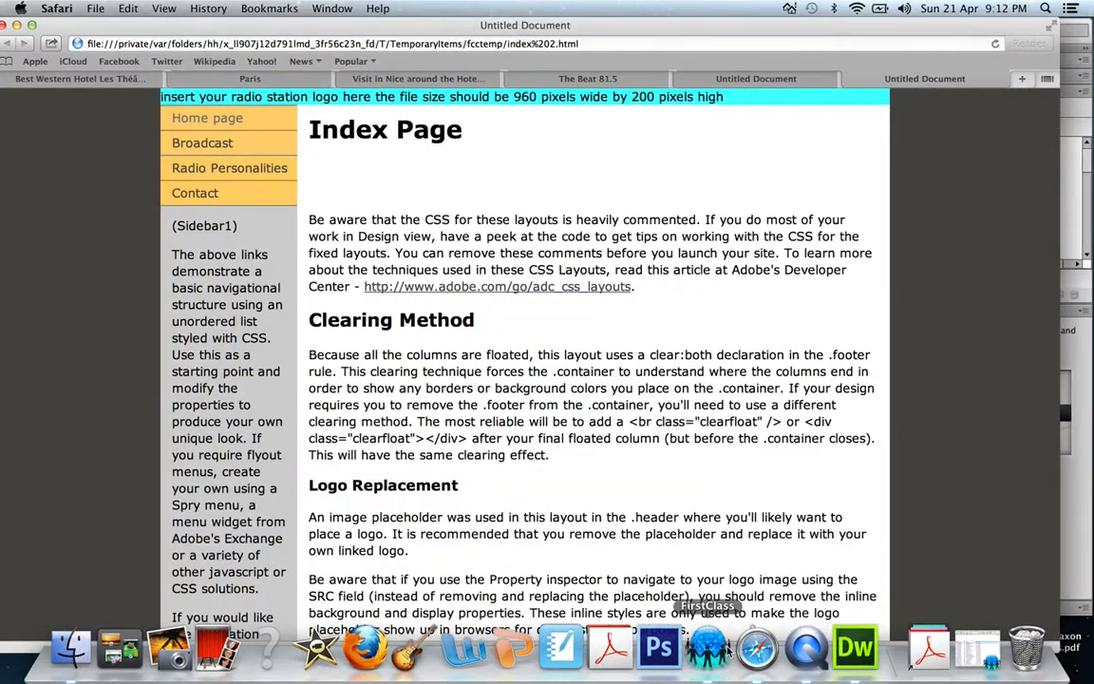
left_click(189, 43)
type("google")
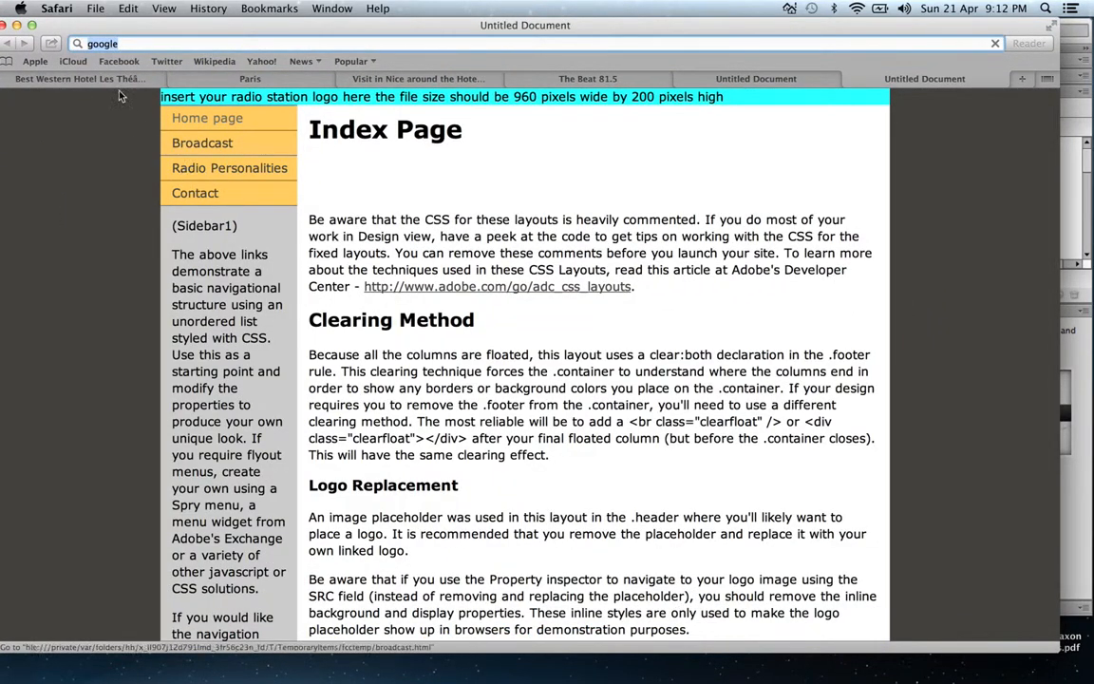
key("Return")
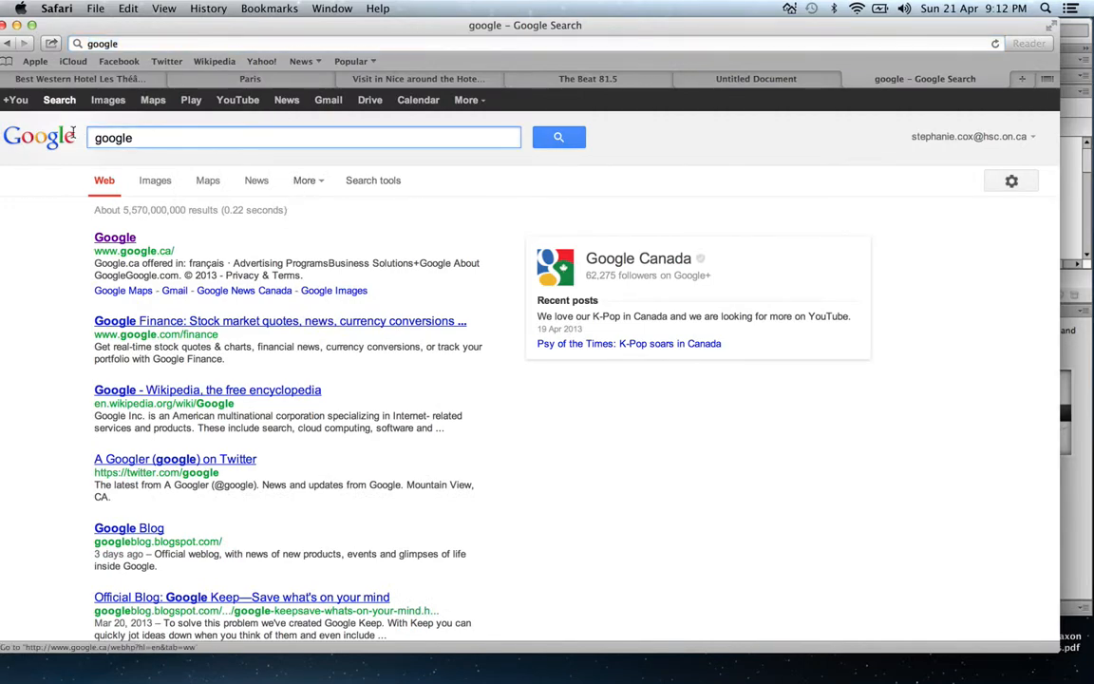
Search Google for "wallpaper" and browse the image results for possible page backgrounds.
double_click(112, 139)
type("wallpaper")
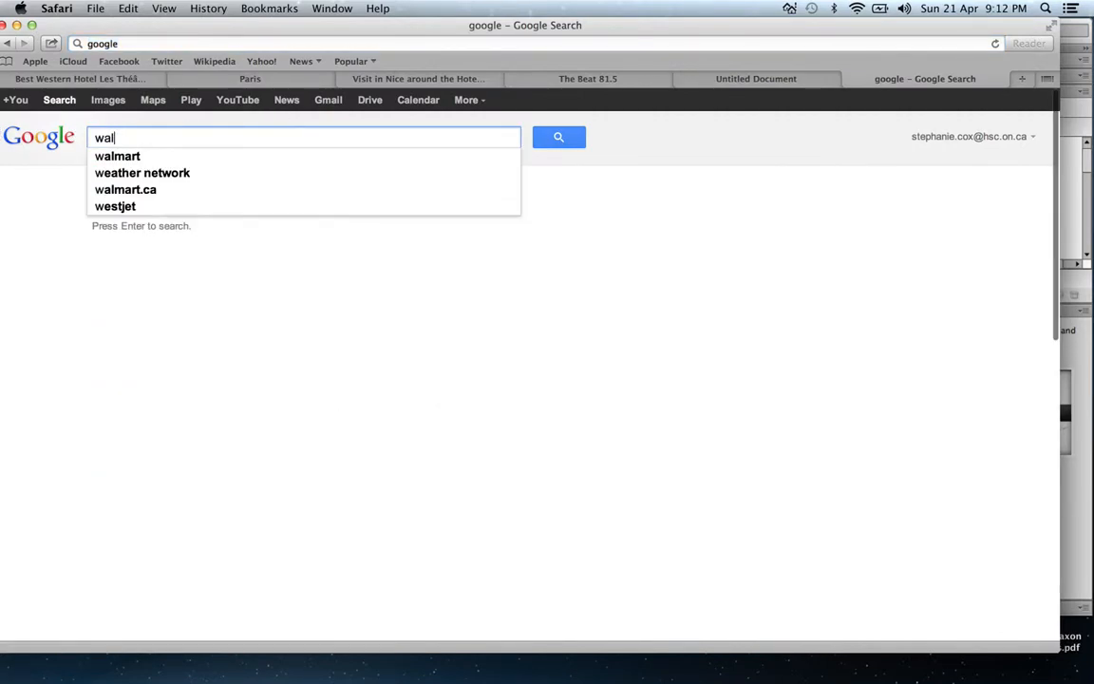
key("Return")
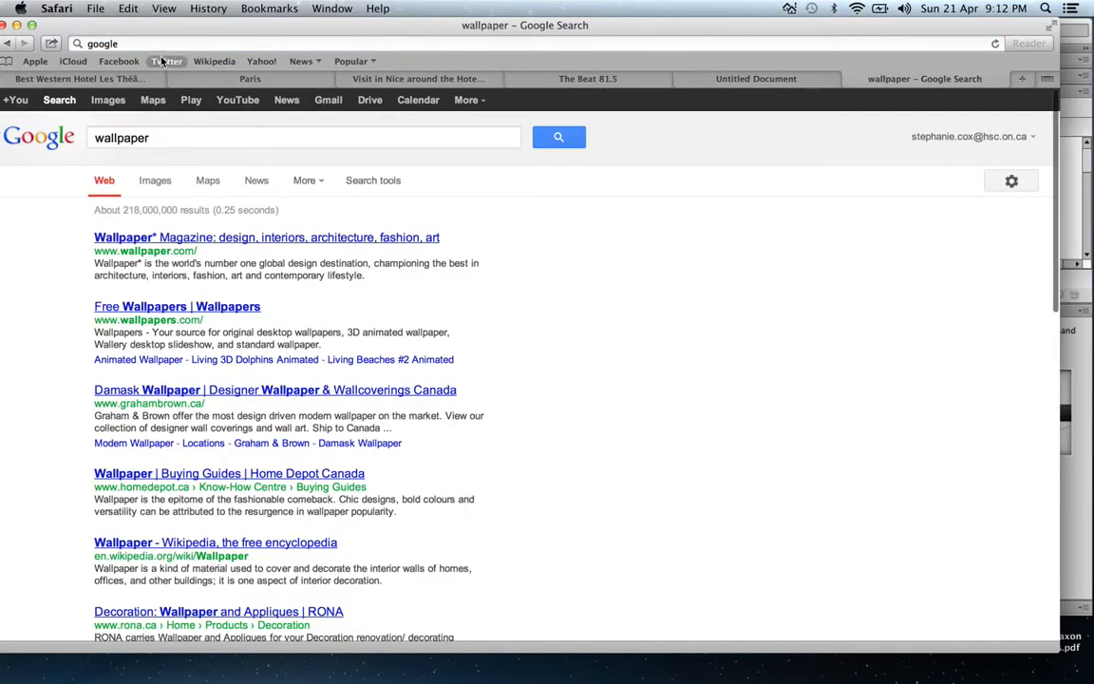
left_click(114, 104)
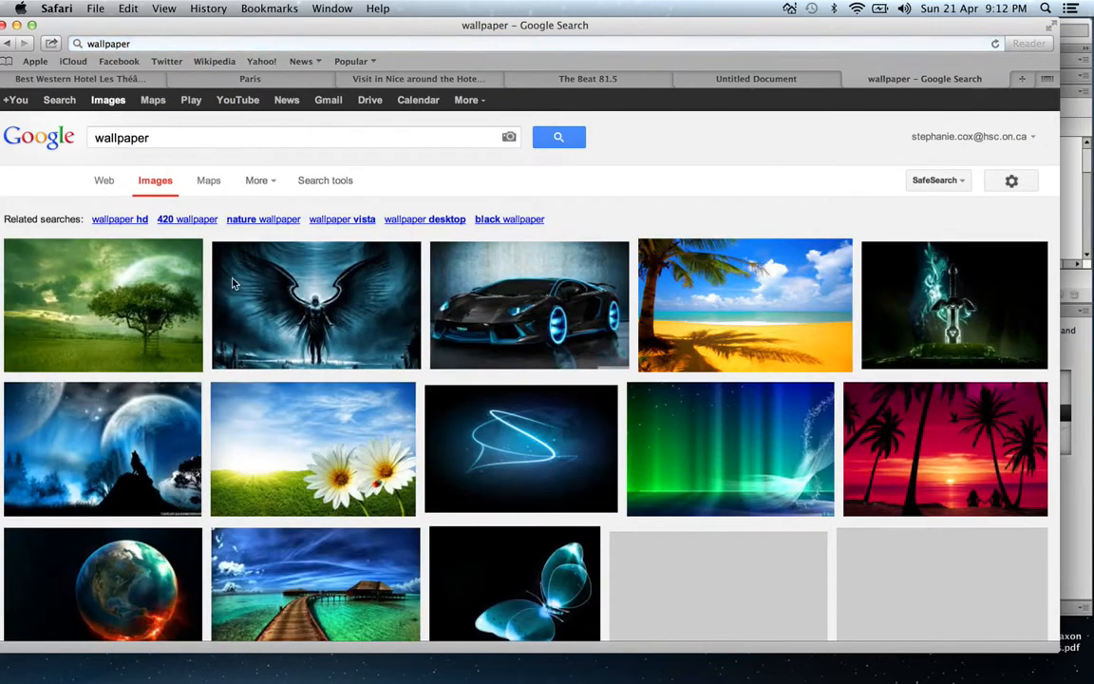
scroll(1009, 554, "down", 8)
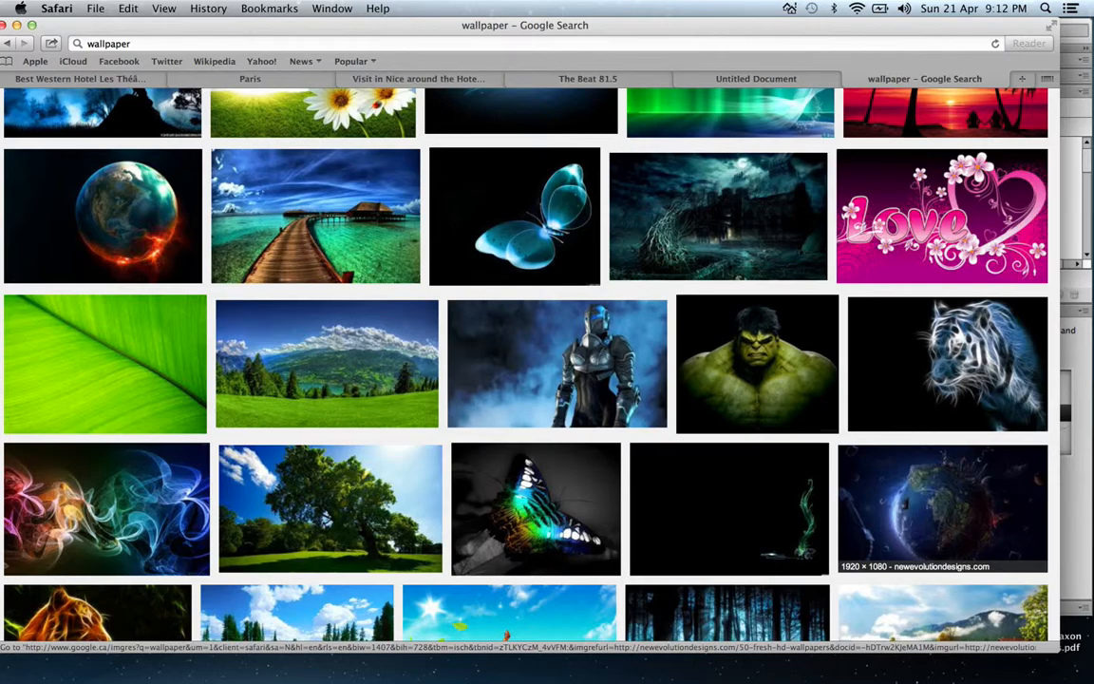
scroll(1010, 553, "down", 2)
scroll(949, 427, "down", 20)
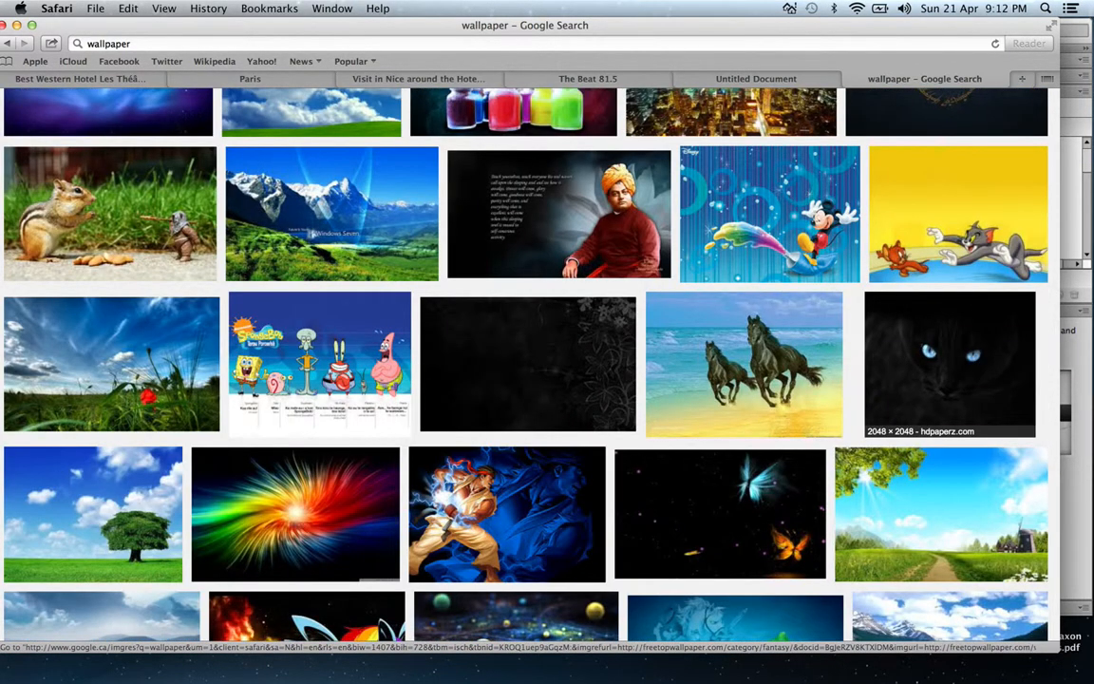
scroll(949, 380, "down", 20)
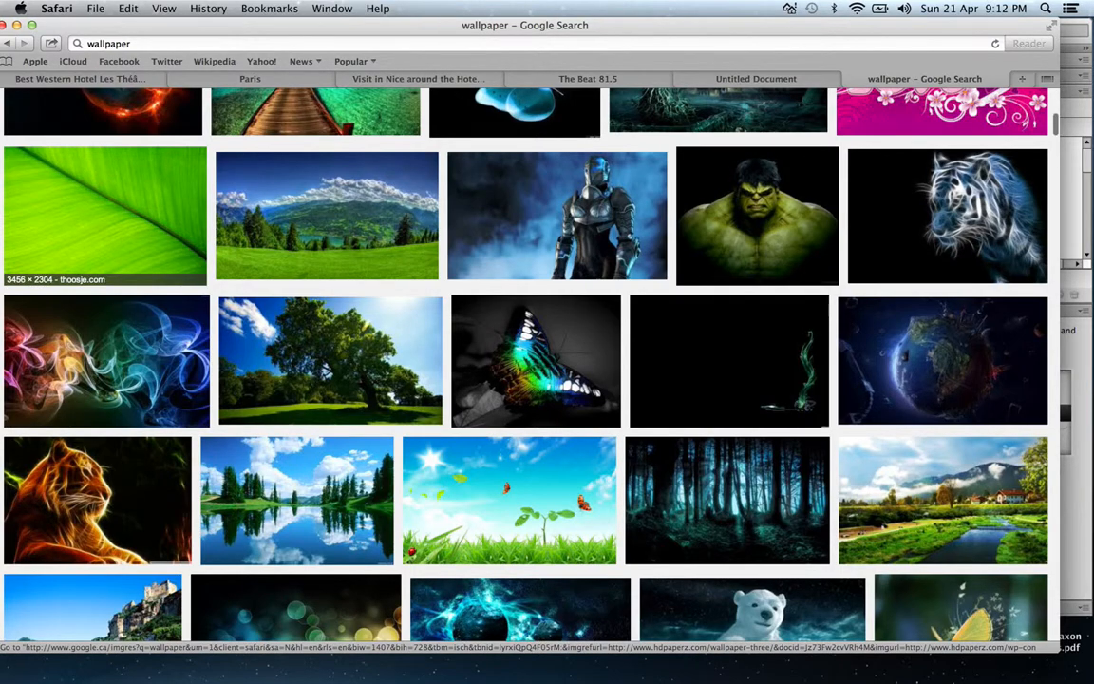
scroll(95, 238, "up", 20)
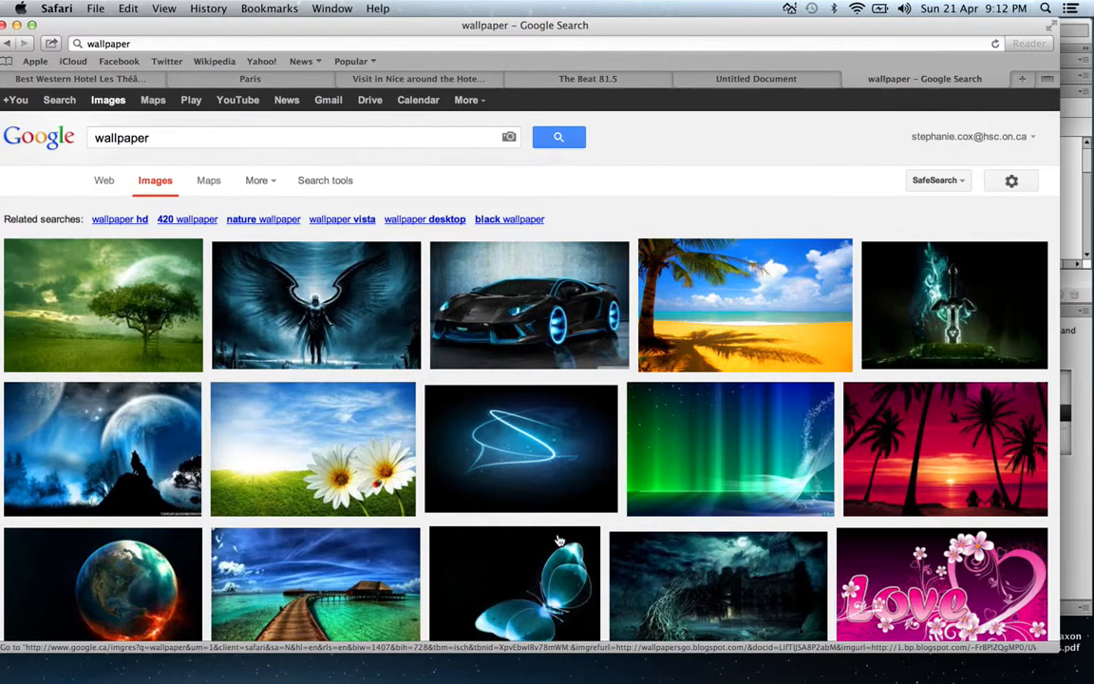
Narrow the image search to "damask wallpaper".
left_click(96, 138)
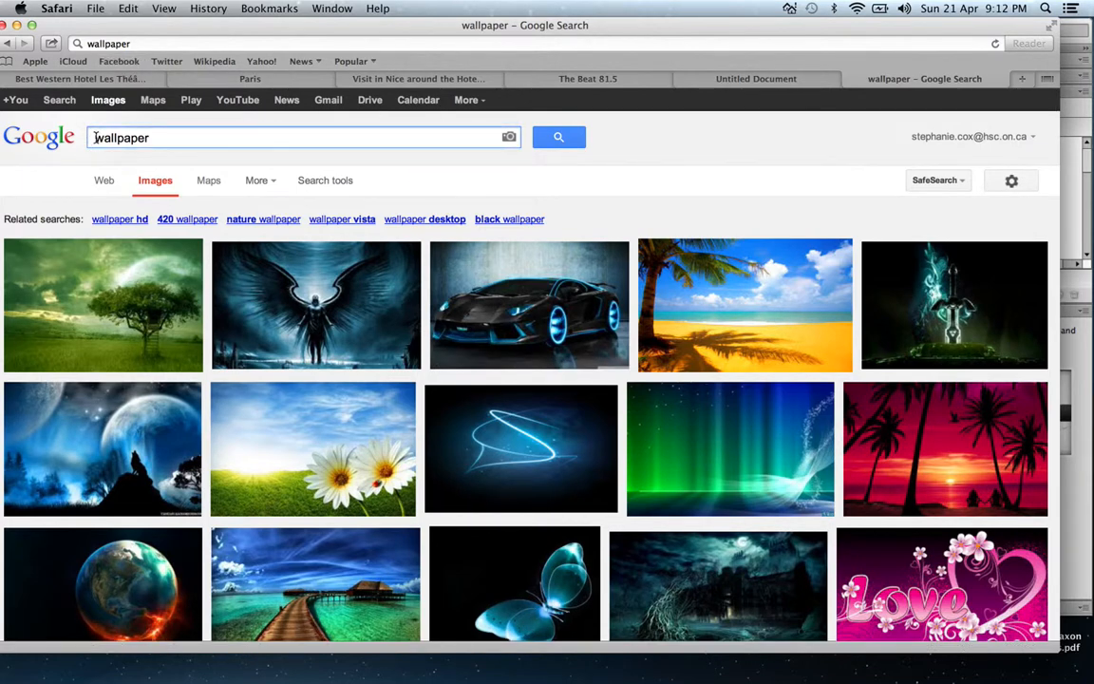
type("damask")
key("Return")
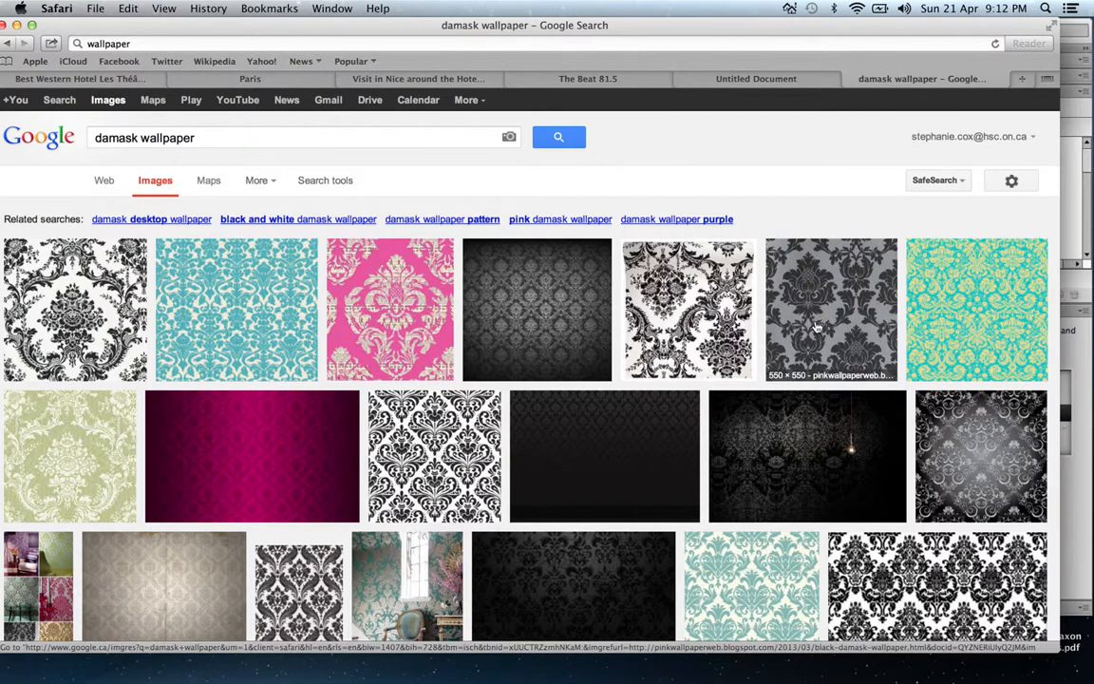
Change the image search to "music wallpaper" and browse the results for a background image.
left_click_drag(138, 139, 94, 138)
type("msu")
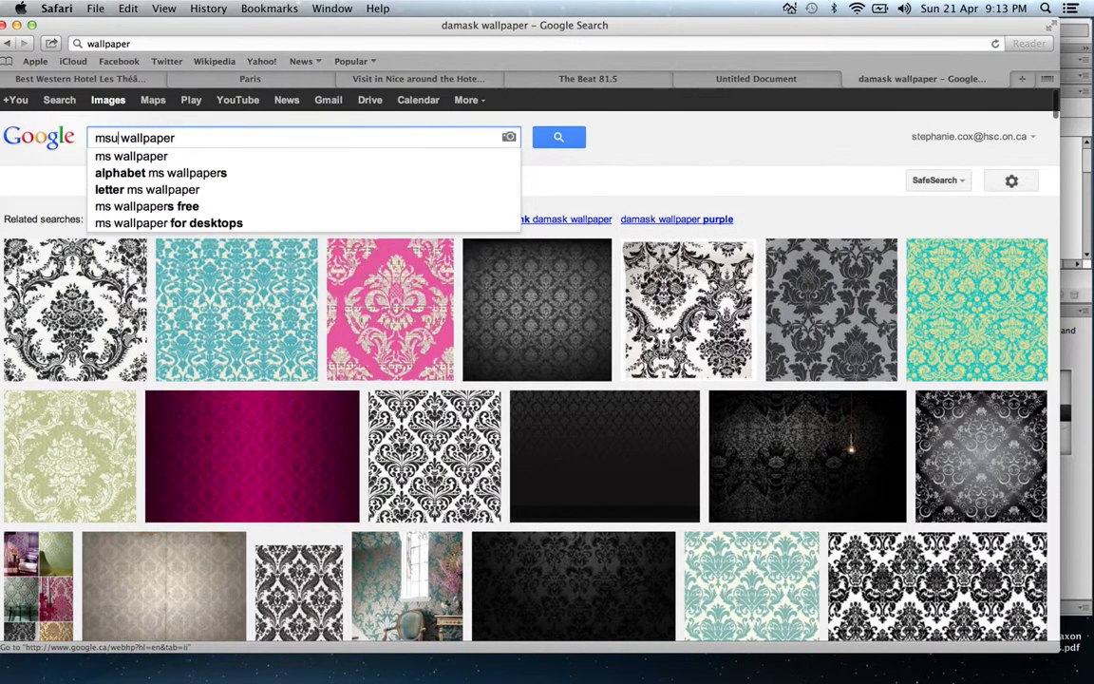
key("BackSpace")
key("BackSpace")
type("usic")
key("Return")
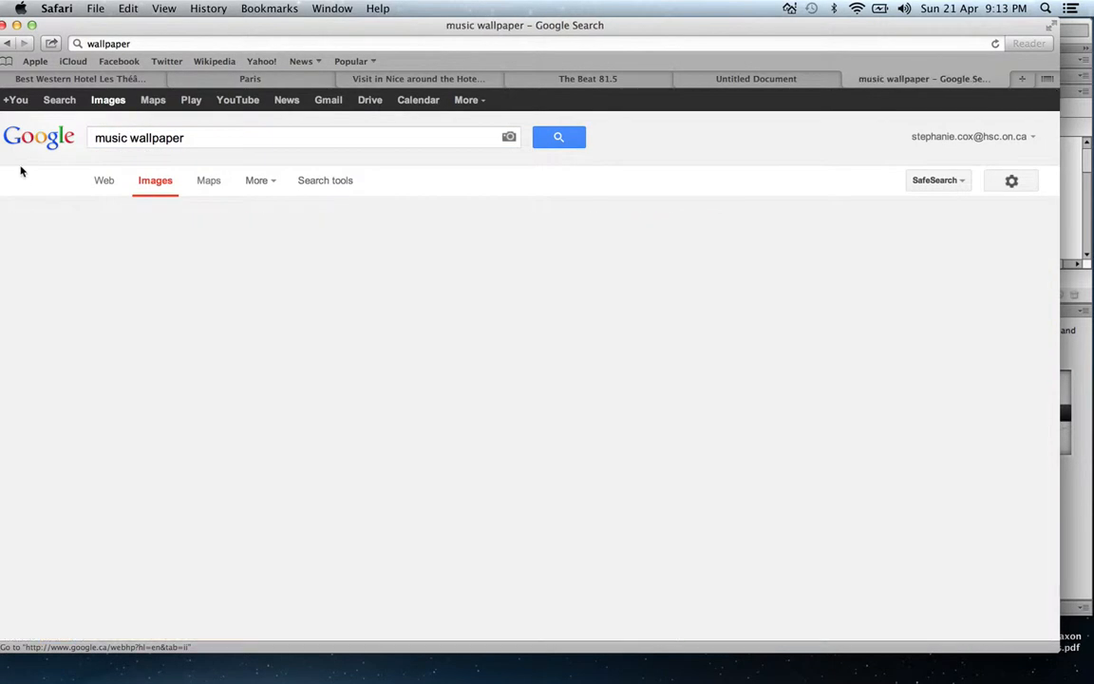
scroll(541, 570, "down", 1)
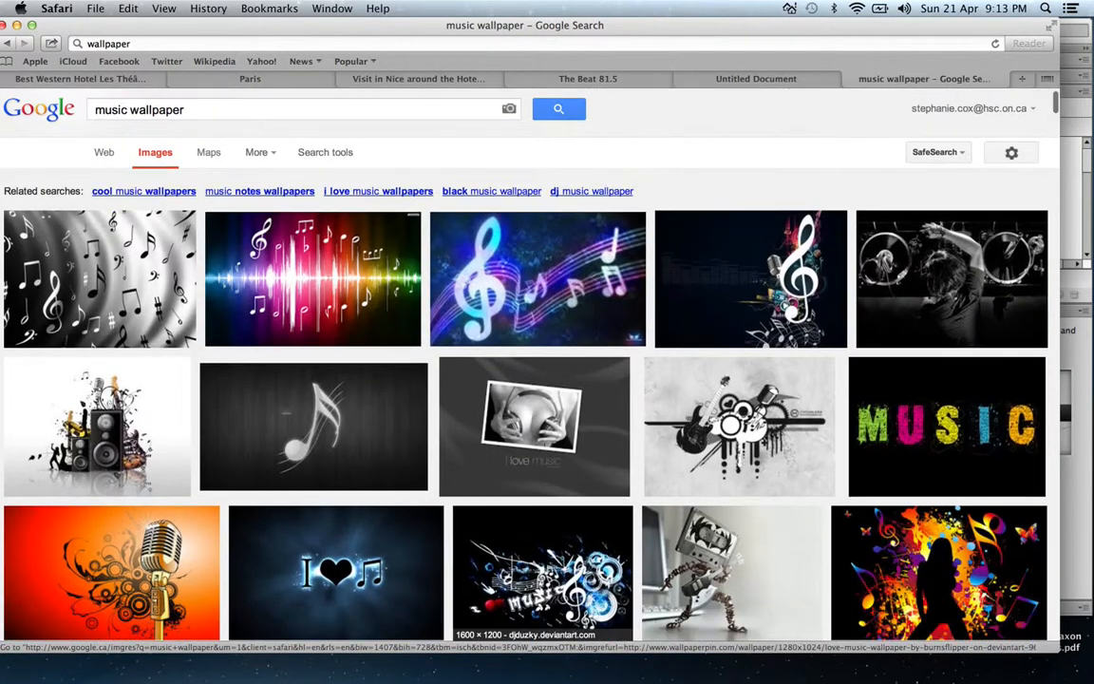
scroll(542, 427, "down", 15)
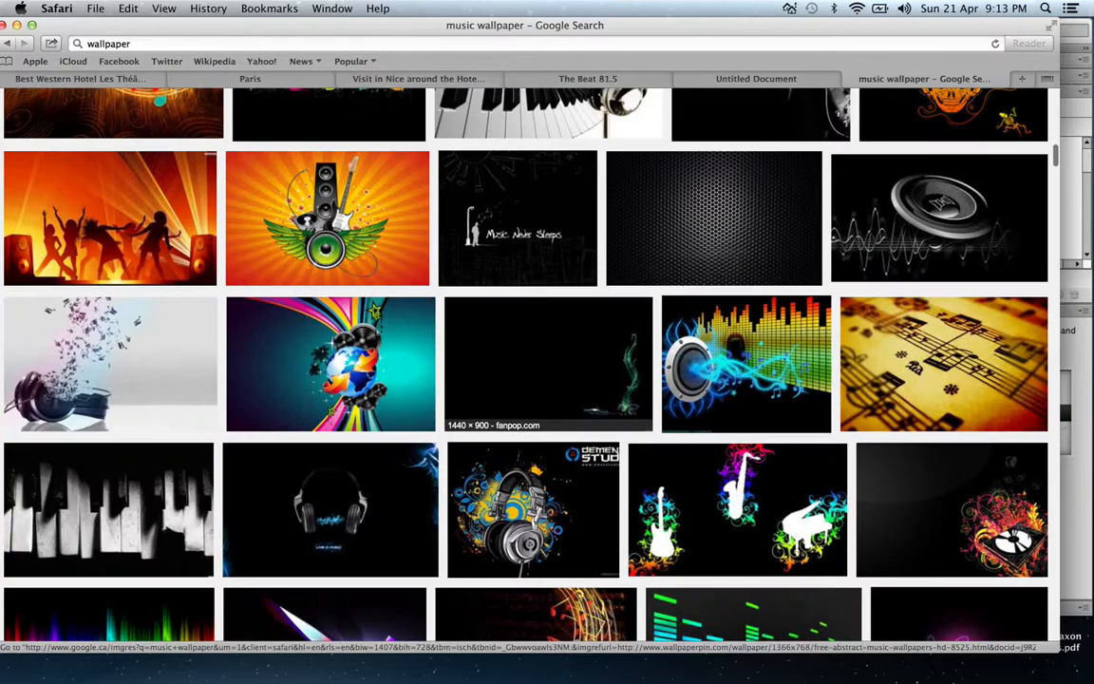
scroll(551, 532, "down", 10)
scroll(570, 570, "down", 20)
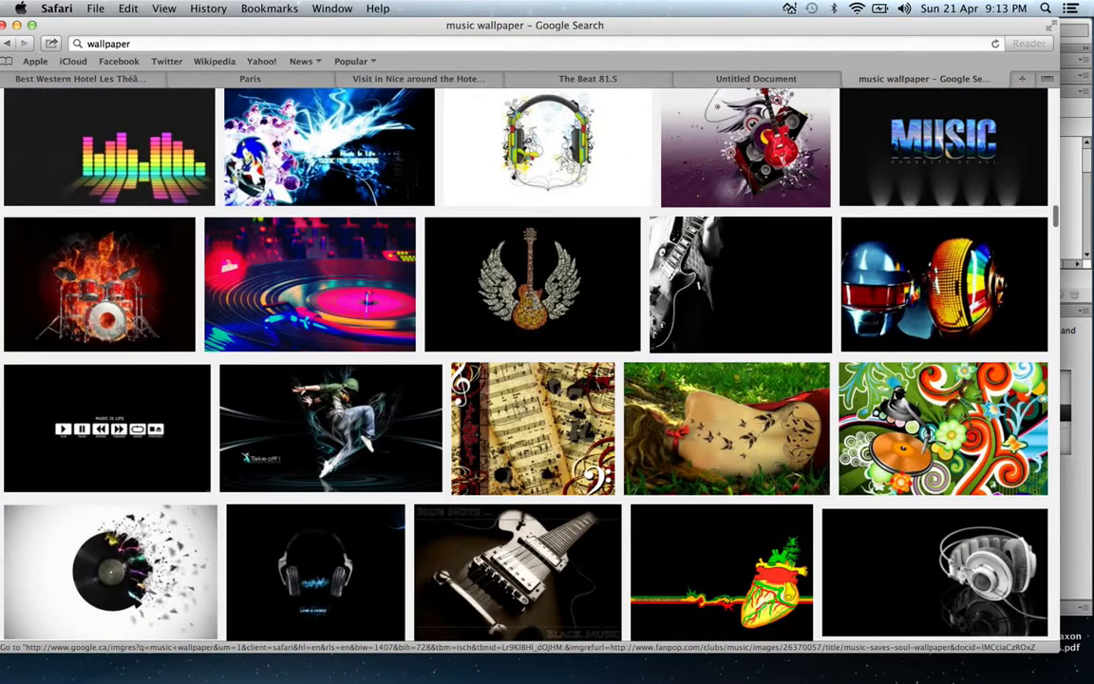
Browse the music wallpaper results and open the stuffpoint.com page of the 1920 × 1200 headphone wallpaper with floating music notes.
scroll(940, 380, "down", 7)
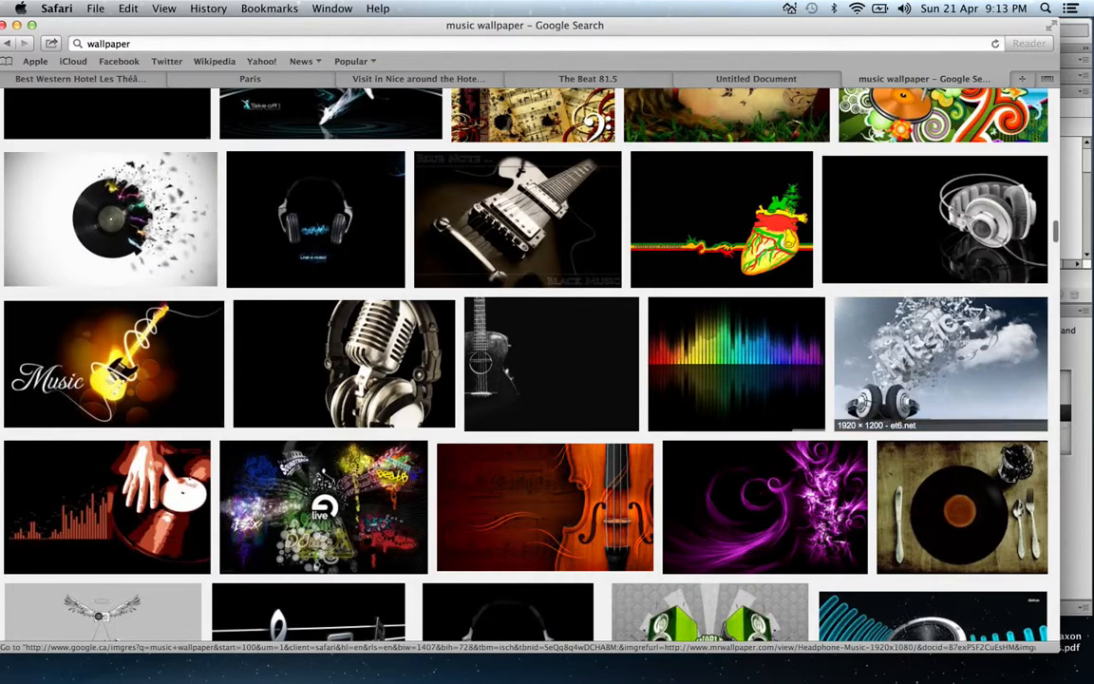
scroll(940, 380, "down", 8)
scroll(940, 380, "up", 16)
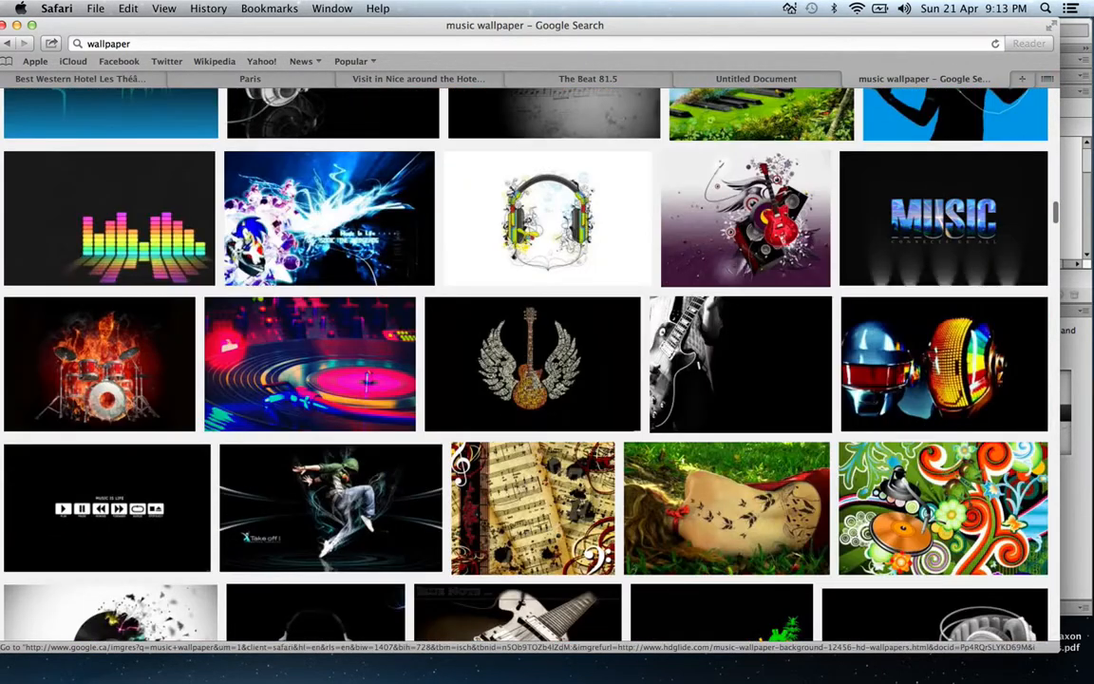
scroll(530, 369, "up", 20)
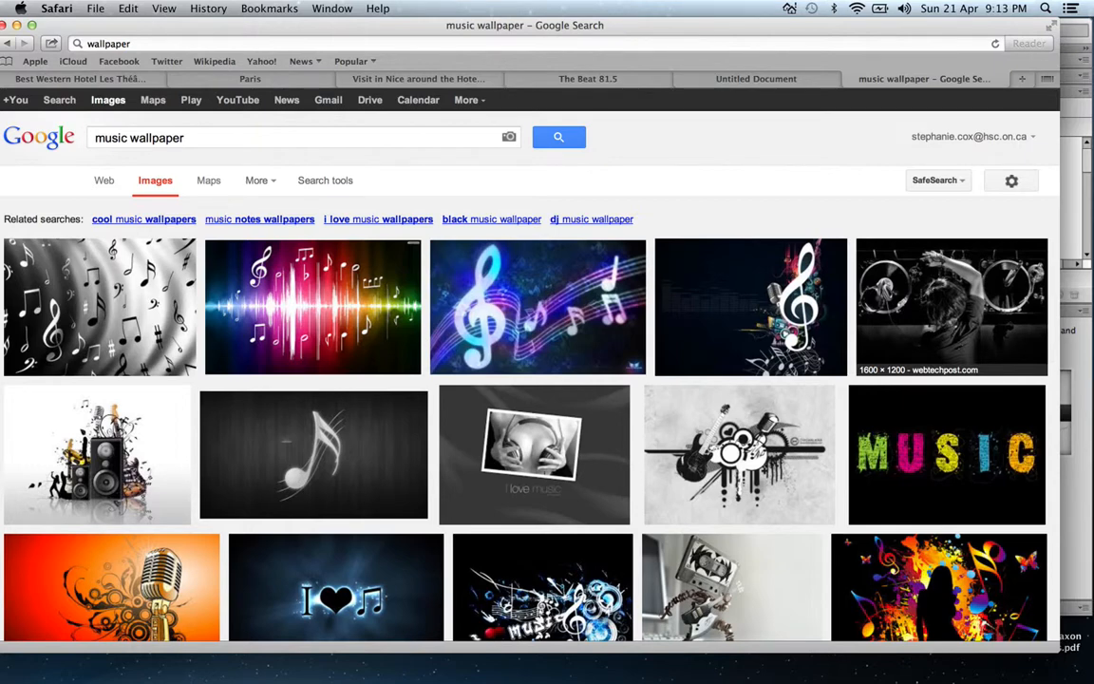
scroll(945, 456, "down", 2)
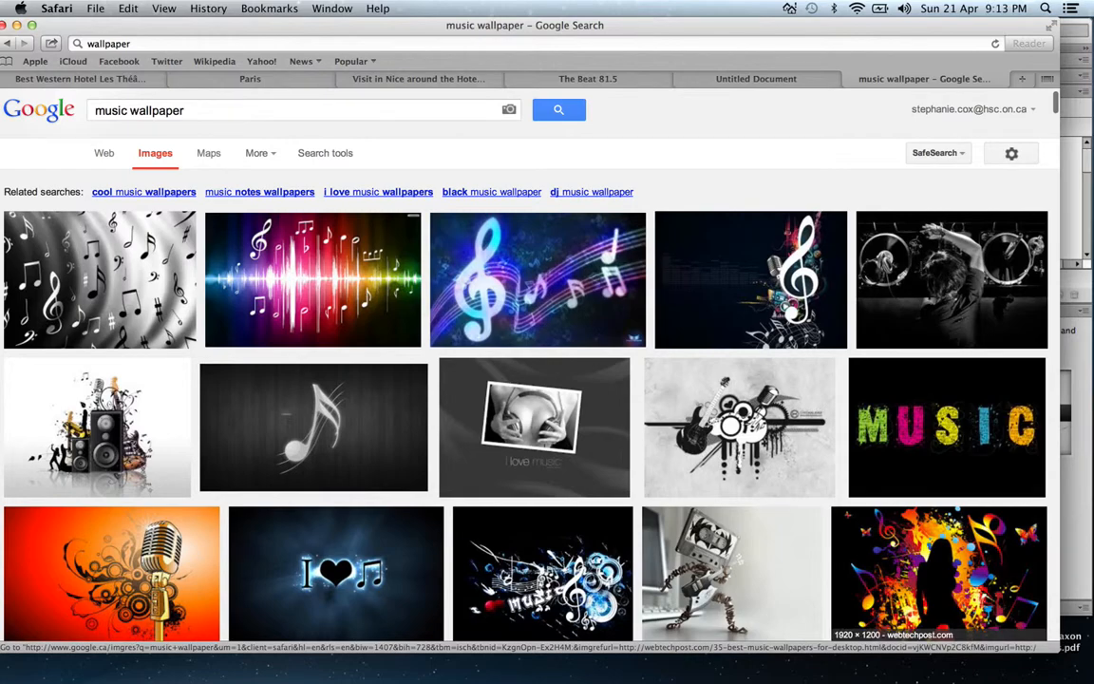
scroll(945, 456, "down", 15)
scroll(945, 551, "down", 3)
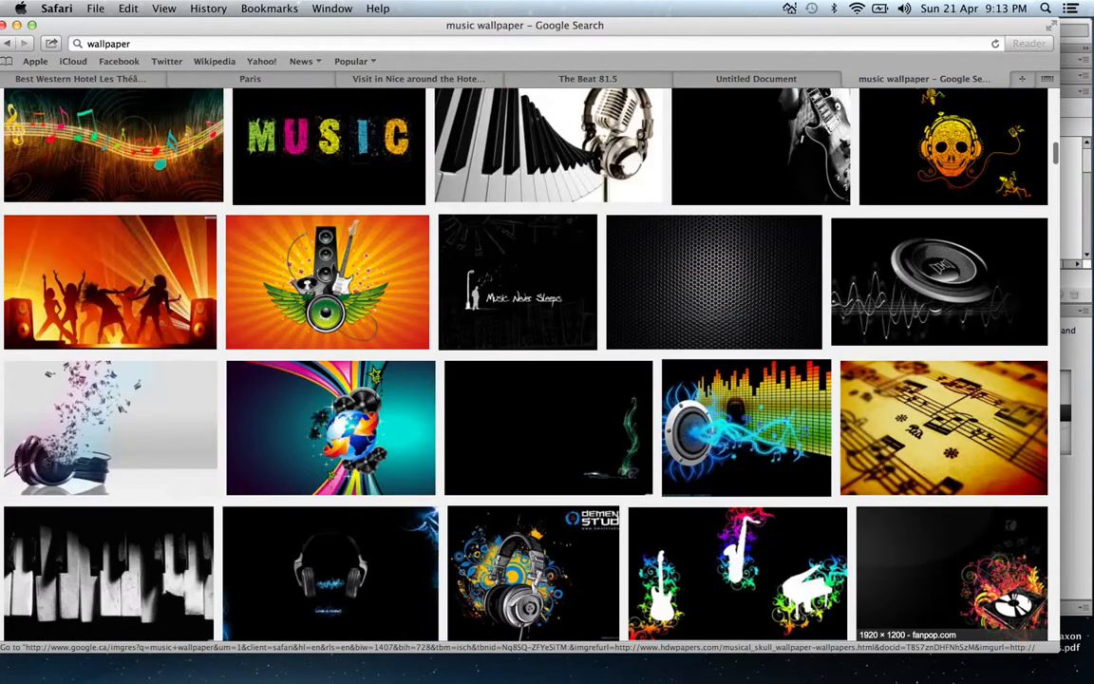
left_click(118, 450)
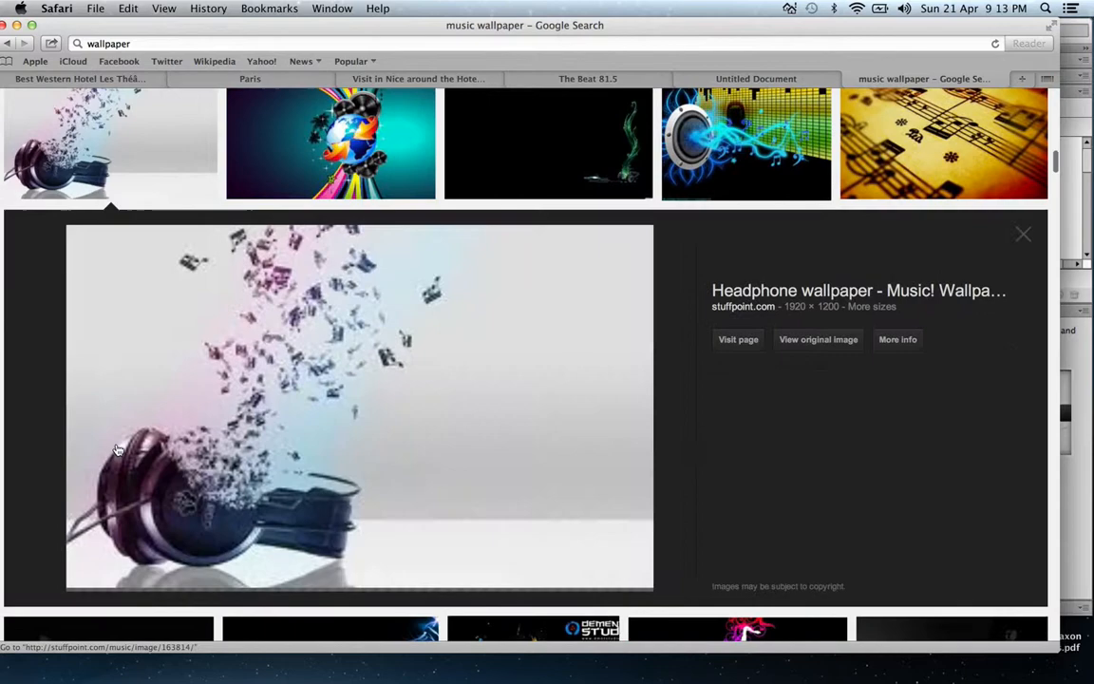
left_click(818, 340)
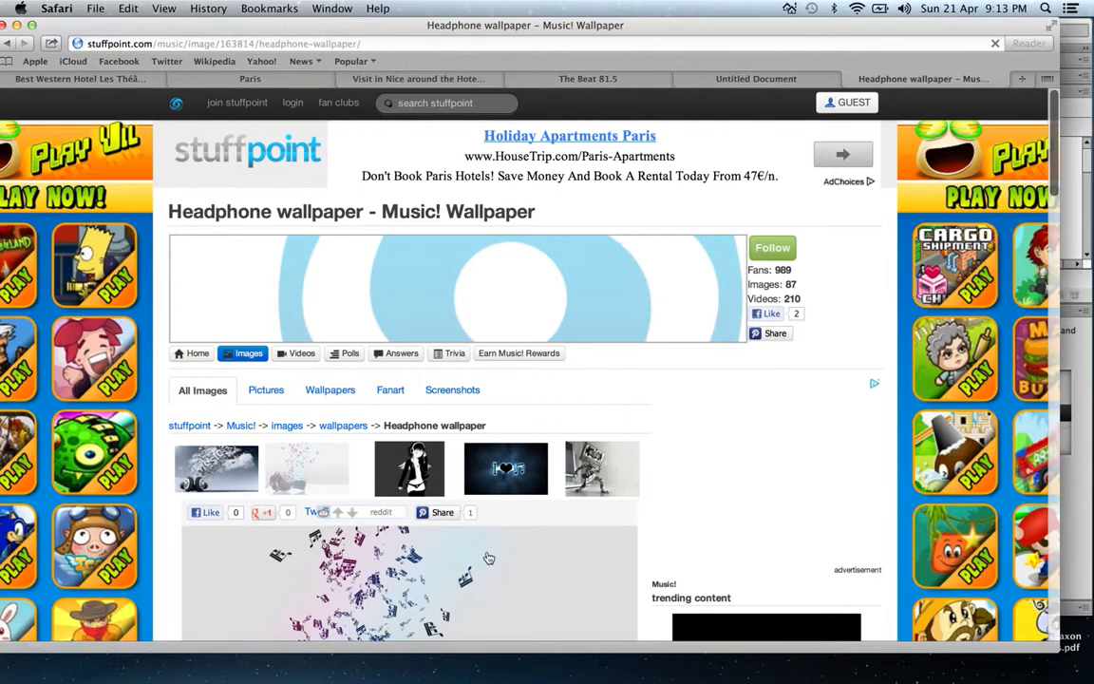
right_click(480, 575)
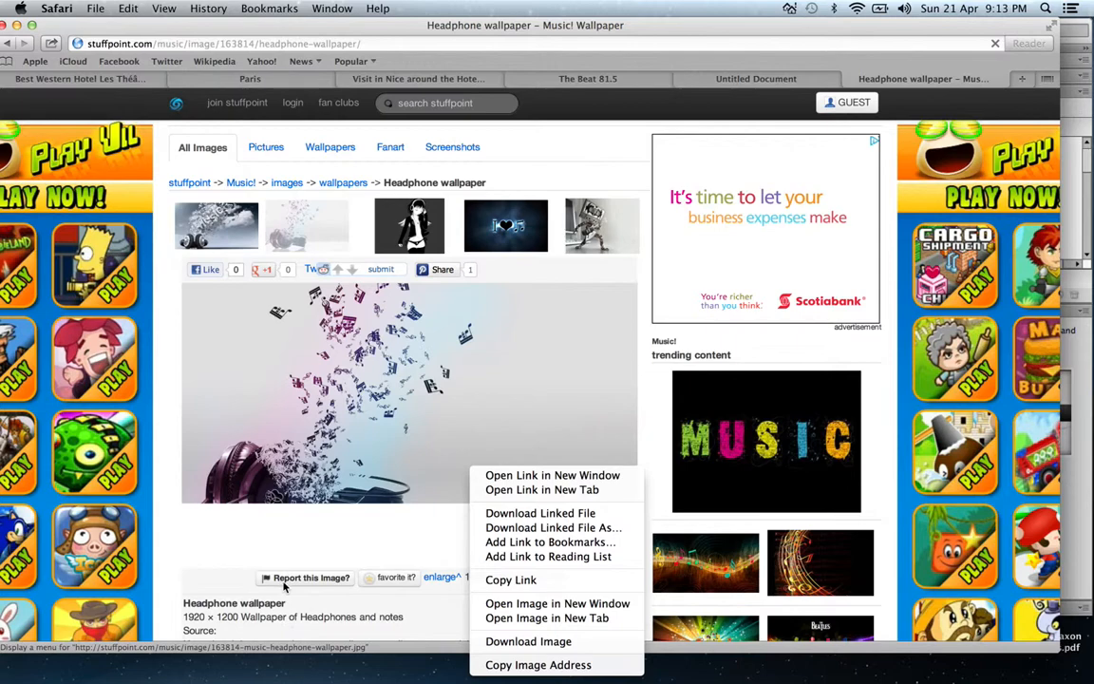
left_click(398, 614)
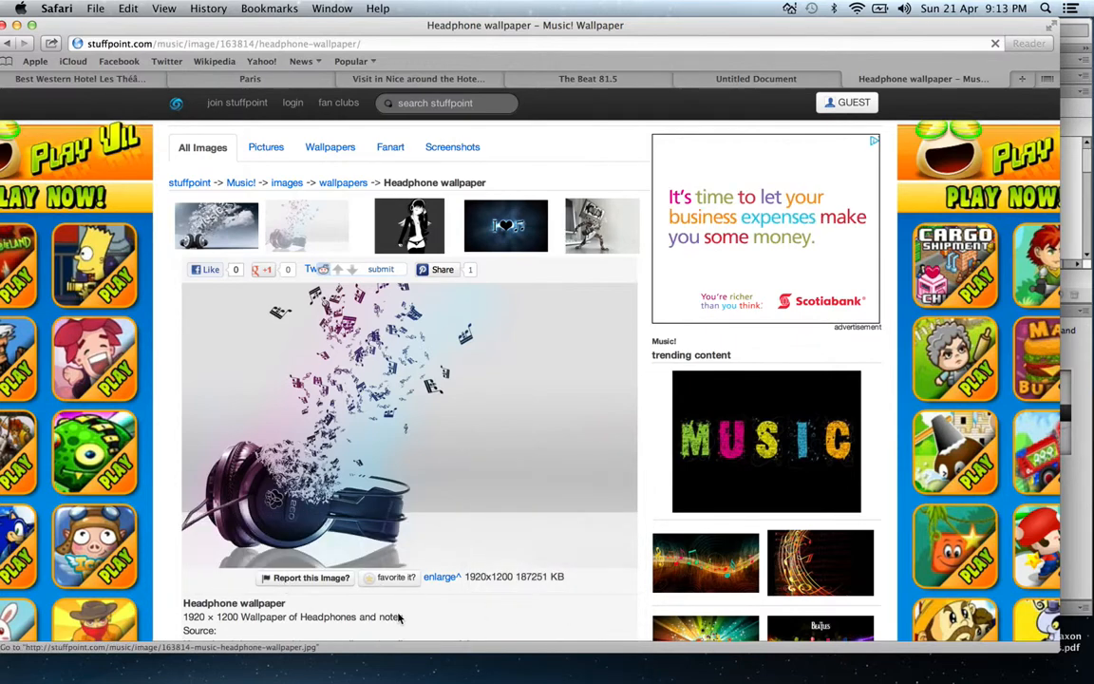
right_click(476, 486)
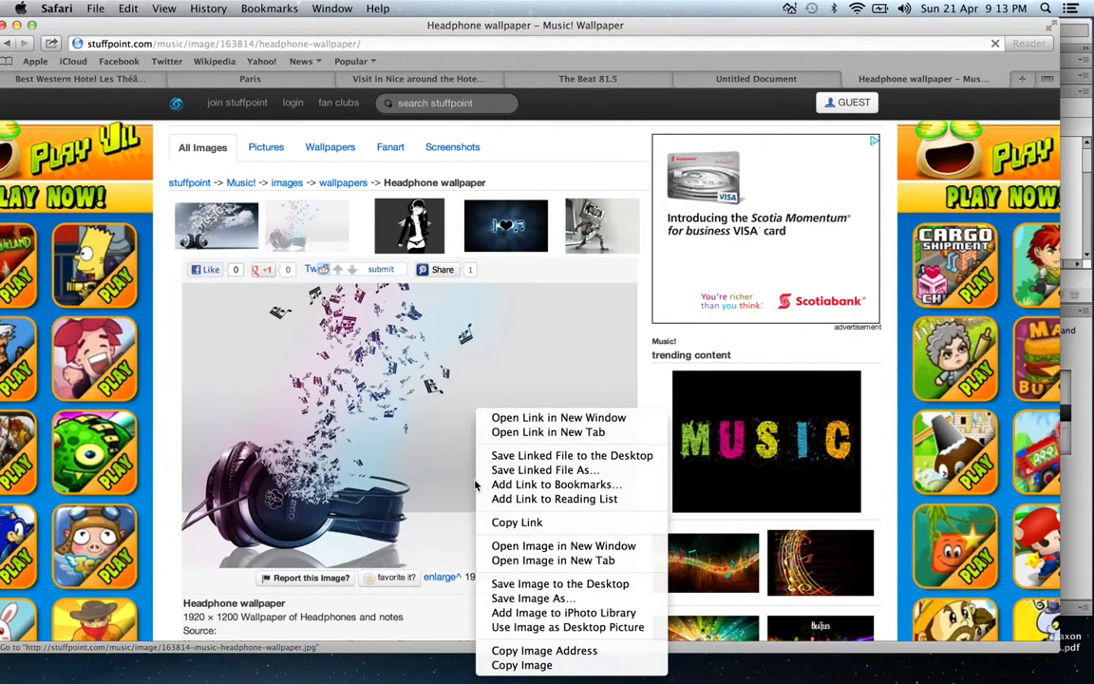
left_click(532, 612)
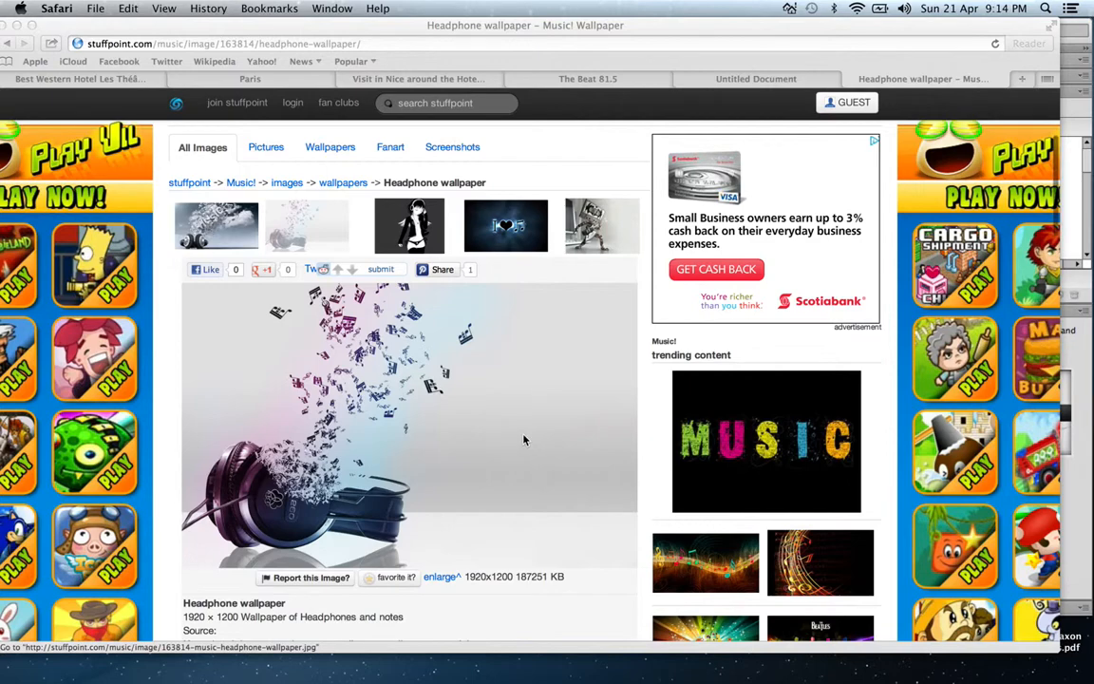
Save the headphone wallpaper image as 163814-music-headphone-wallpaper in the Radio Website folder of Saved Files.
left_click(523, 439)
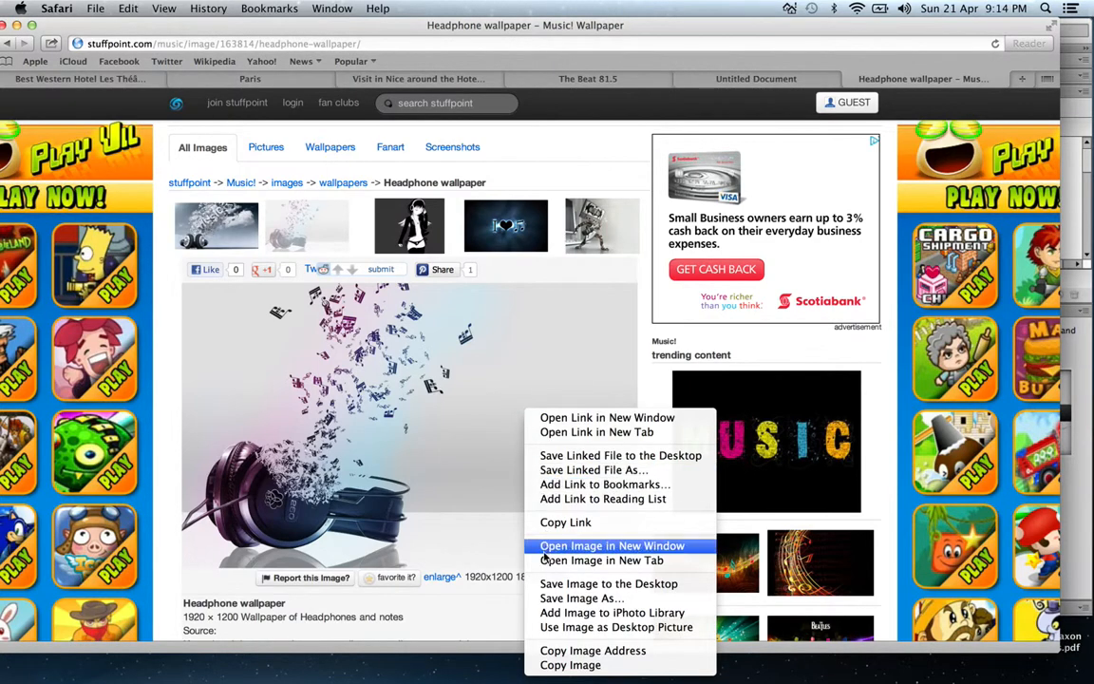
left_click(577, 598)
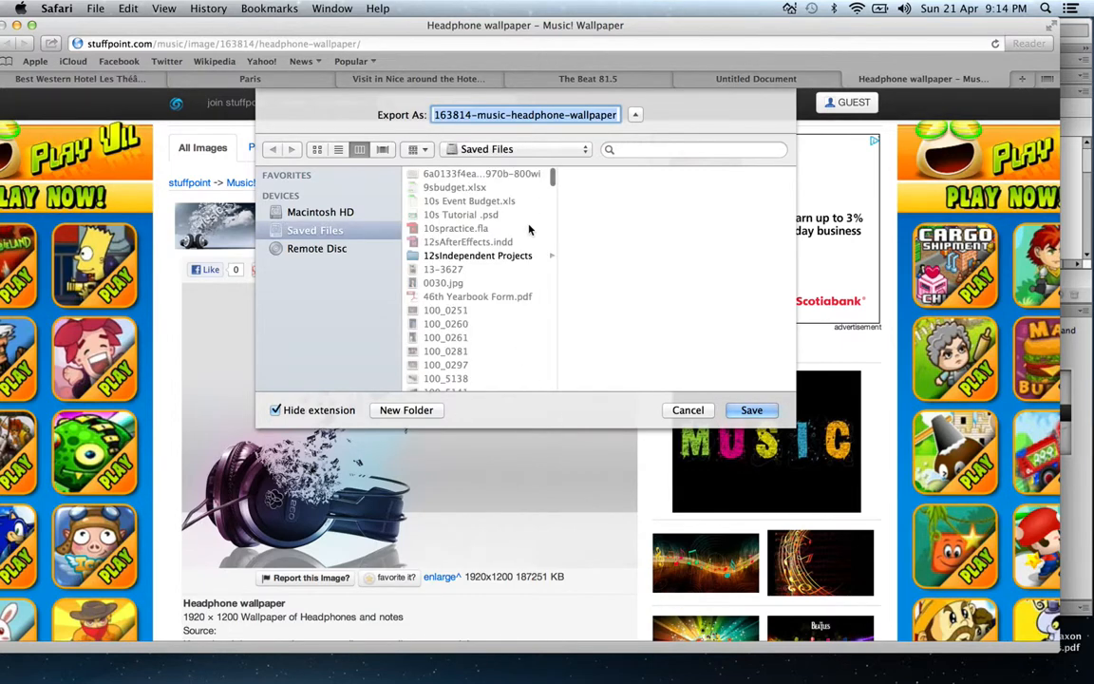
left_click(474, 256)
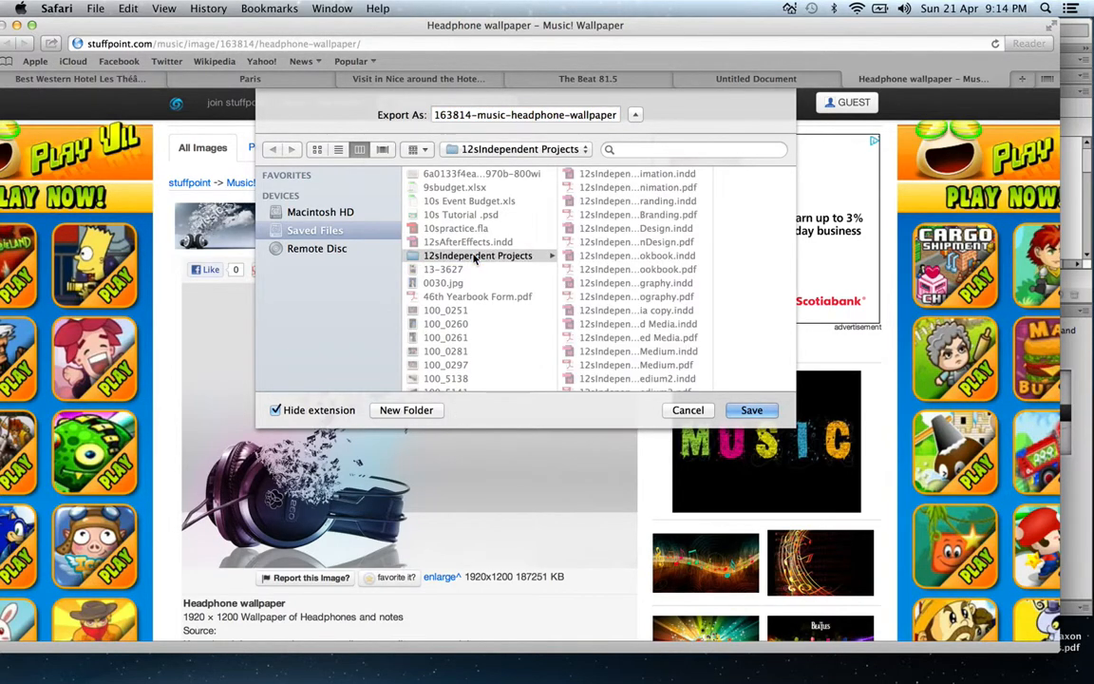
key("r")
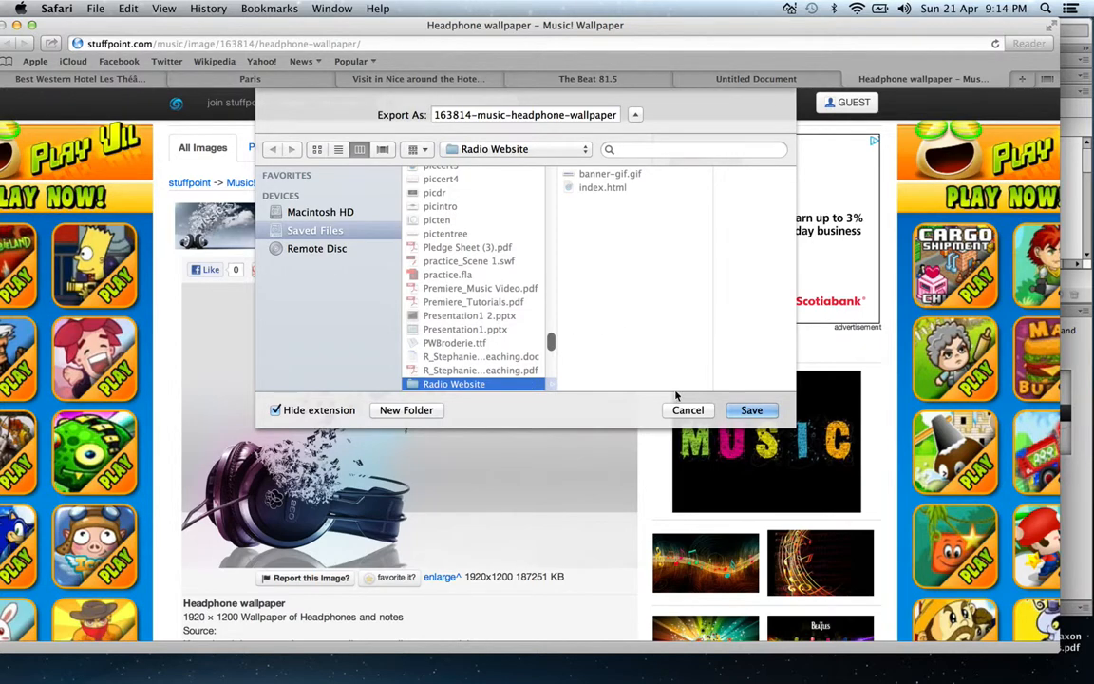
left_click(751, 410)
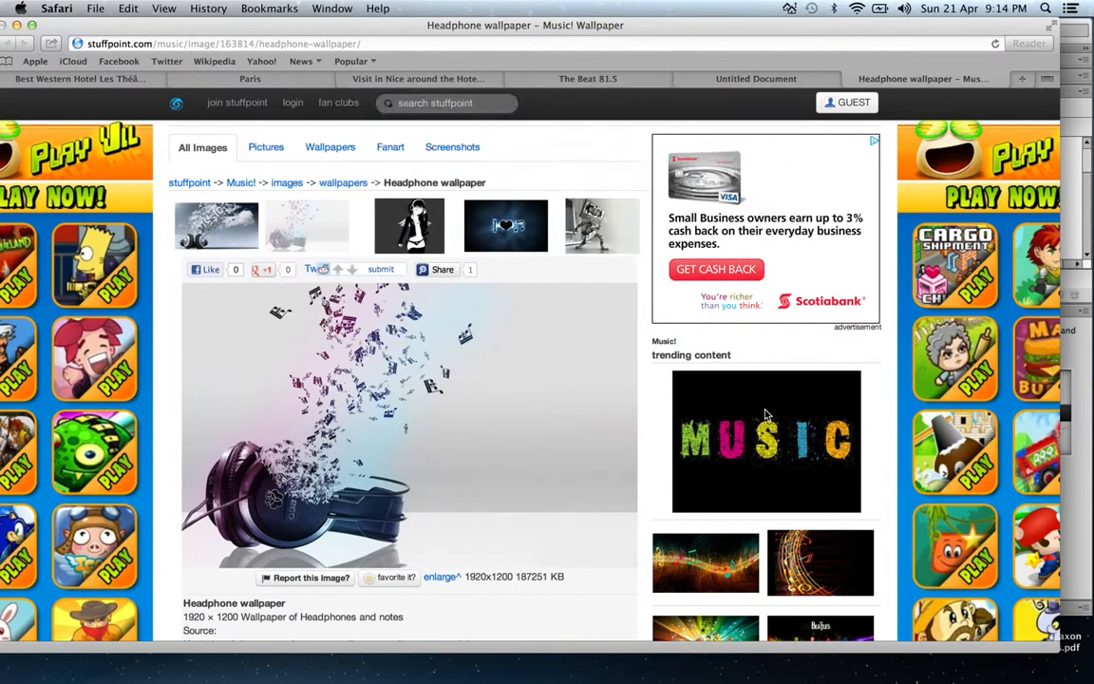
Switch to Dreamweaver and set the BODY rule's background image to 163814-music-headphone-wallpaper.jpg from the Radio Website folder.
left_click(1074, 121)
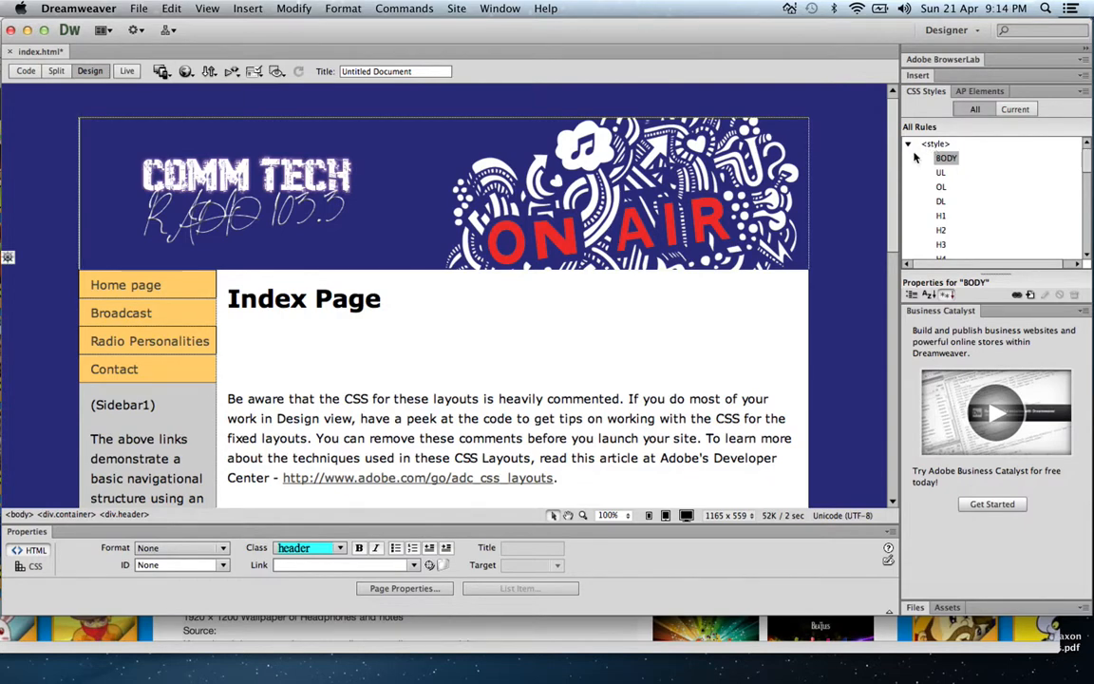
double_click(945, 157)
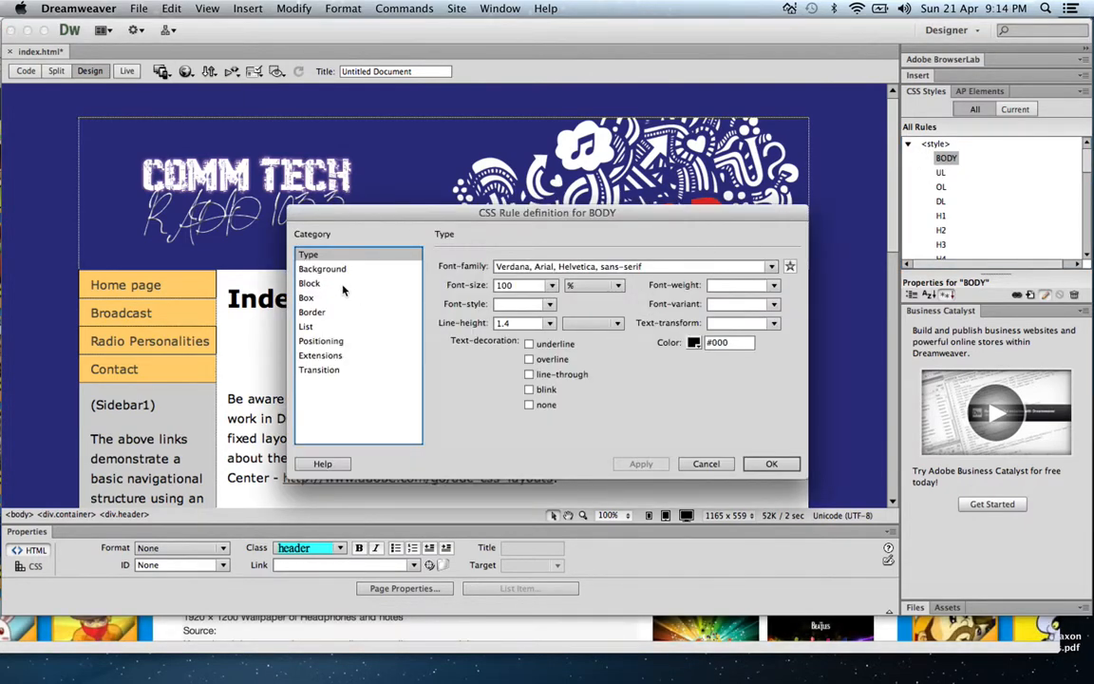
left_click(313, 268)
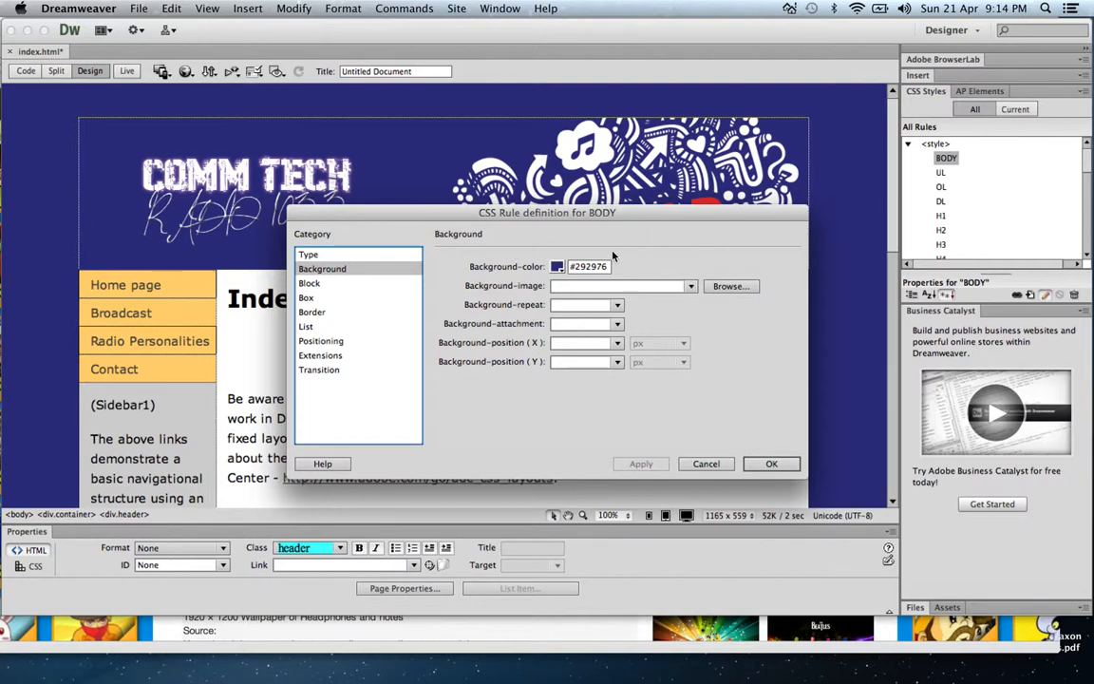
left_click(730, 286)
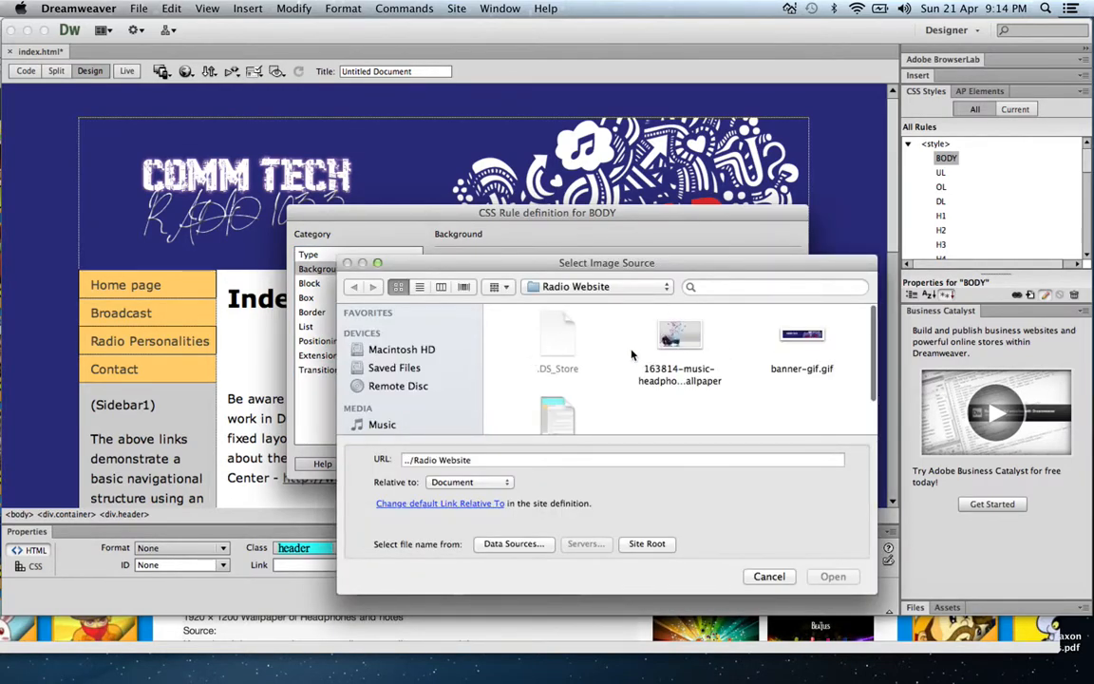
left_click(657, 332)
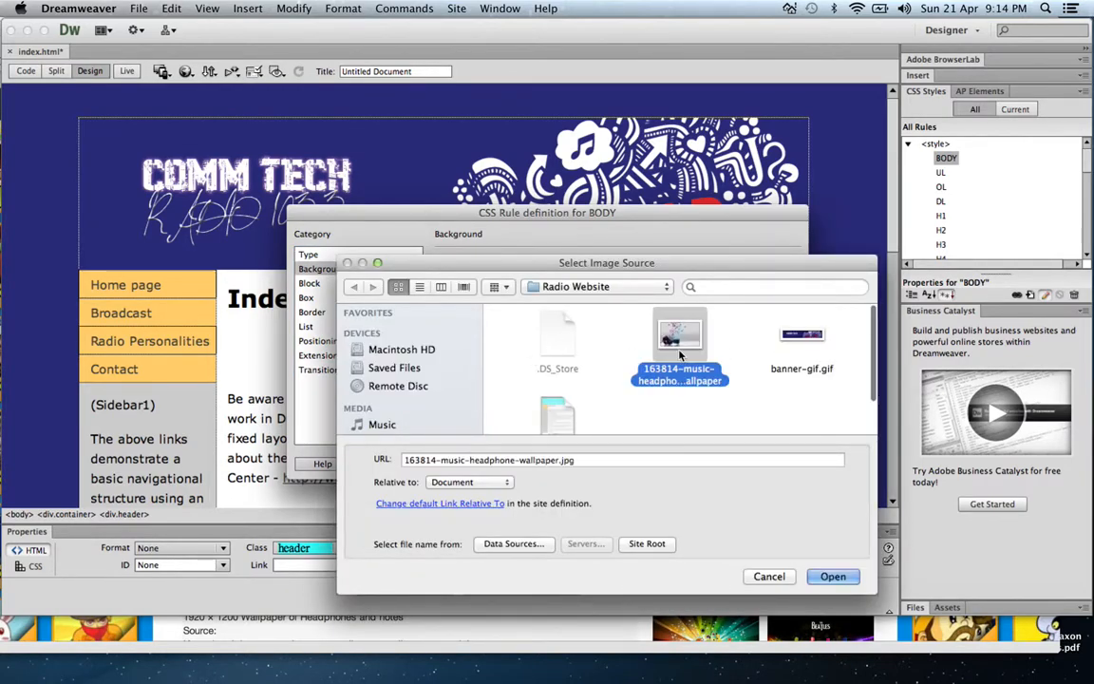
left_click(833, 576)
left_click(644, 464)
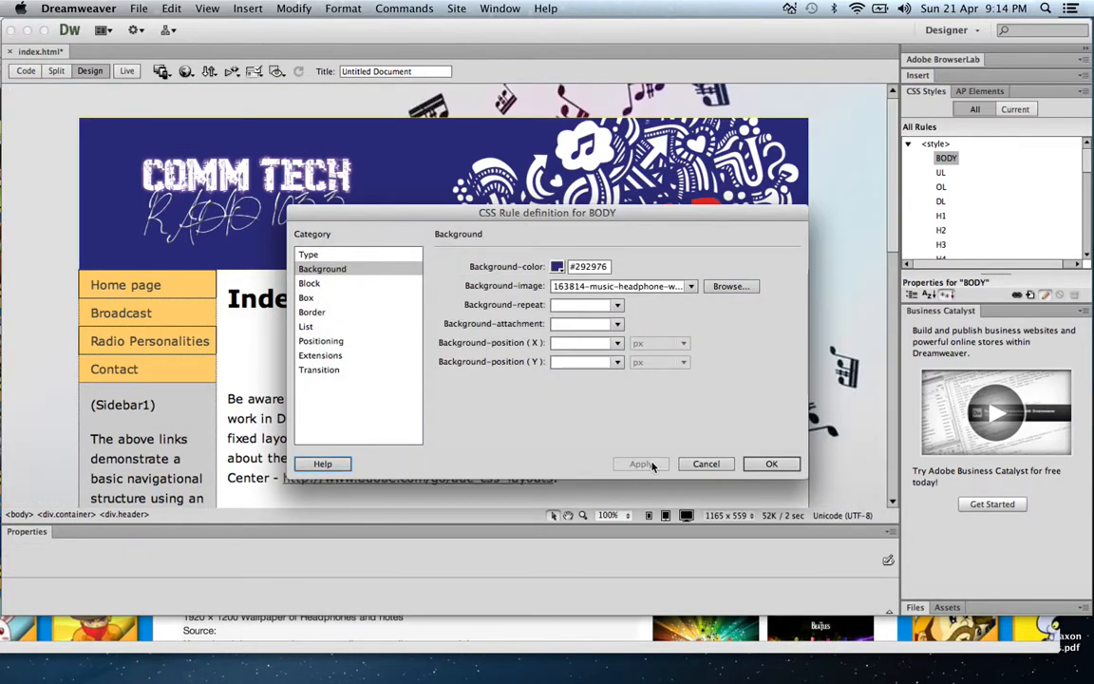
left_click(771, 463)
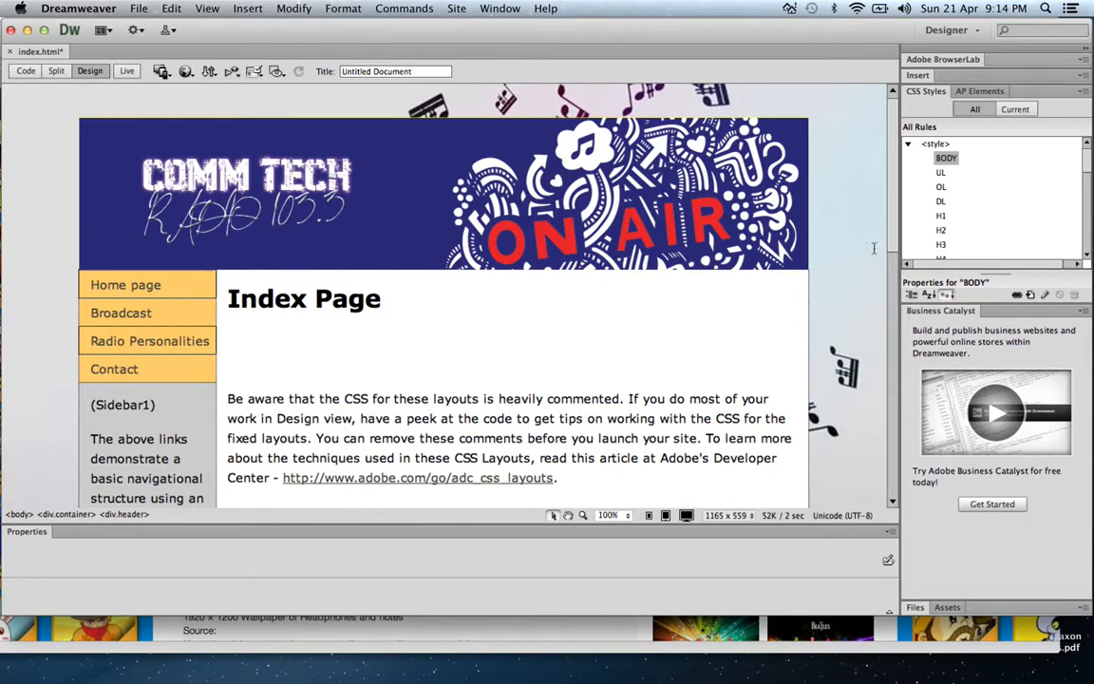
left_click_drag(895, 239, 903, 549)
left_click_drag(893, 467, 890, 113)
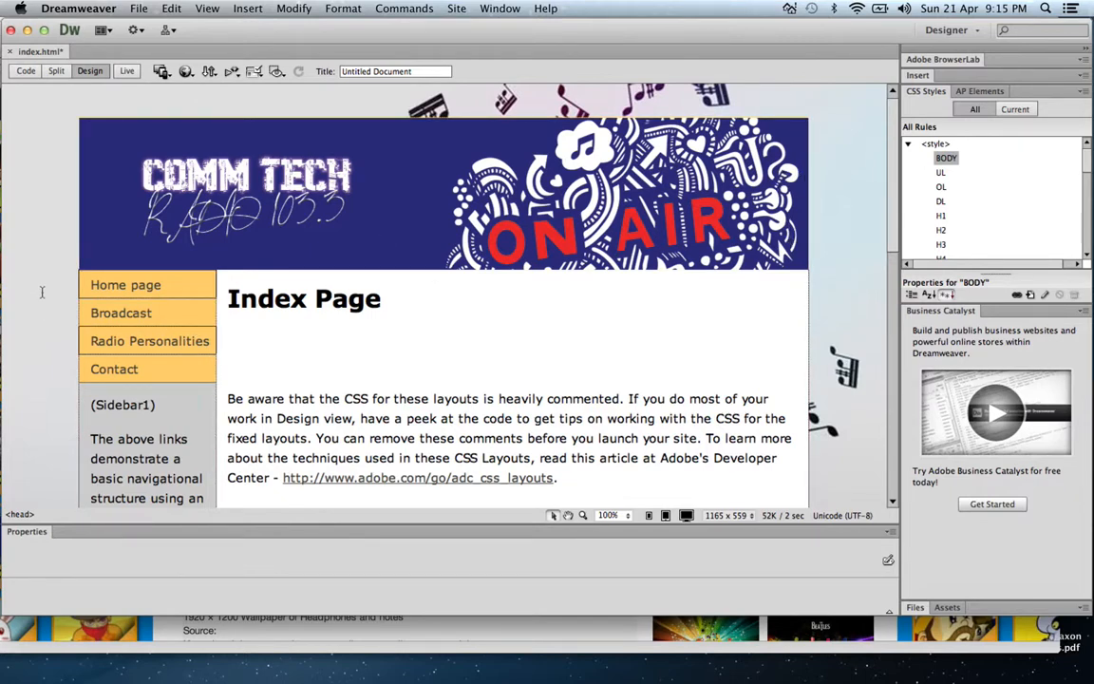
Examine the CSS rules behind the sidebar navigation links: UL.nav A and its visited, hover and active states.
left_click(126, 278)
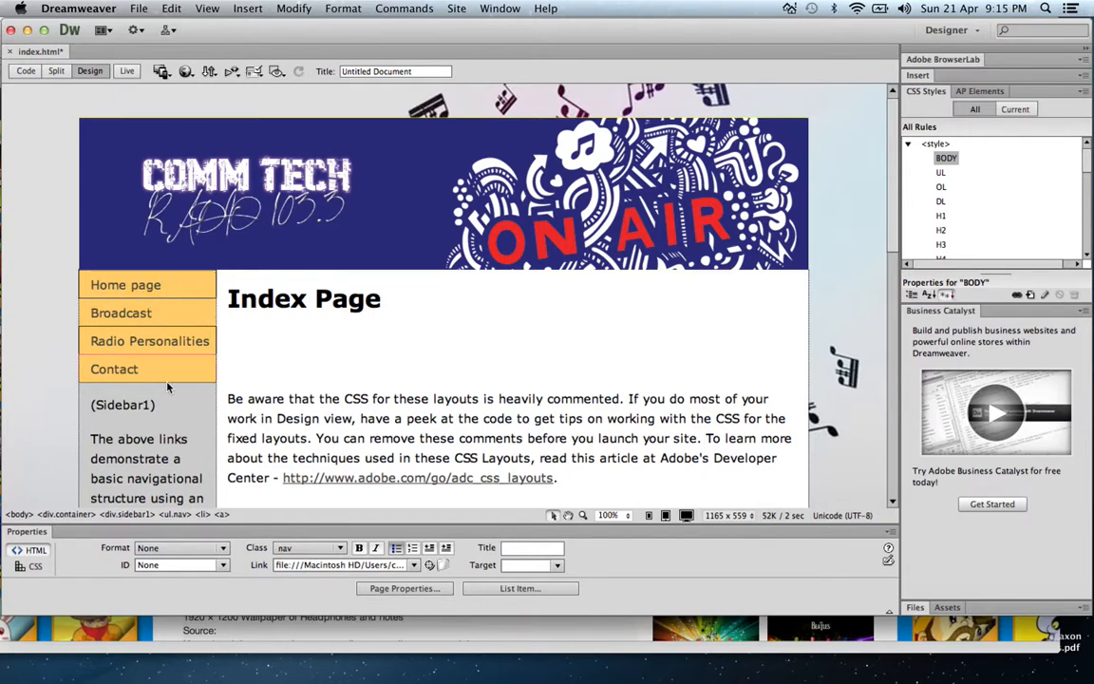
left_click_drag(1085, 167, 1083, 237)
left_click(956, 183)
left_click(954, 170)
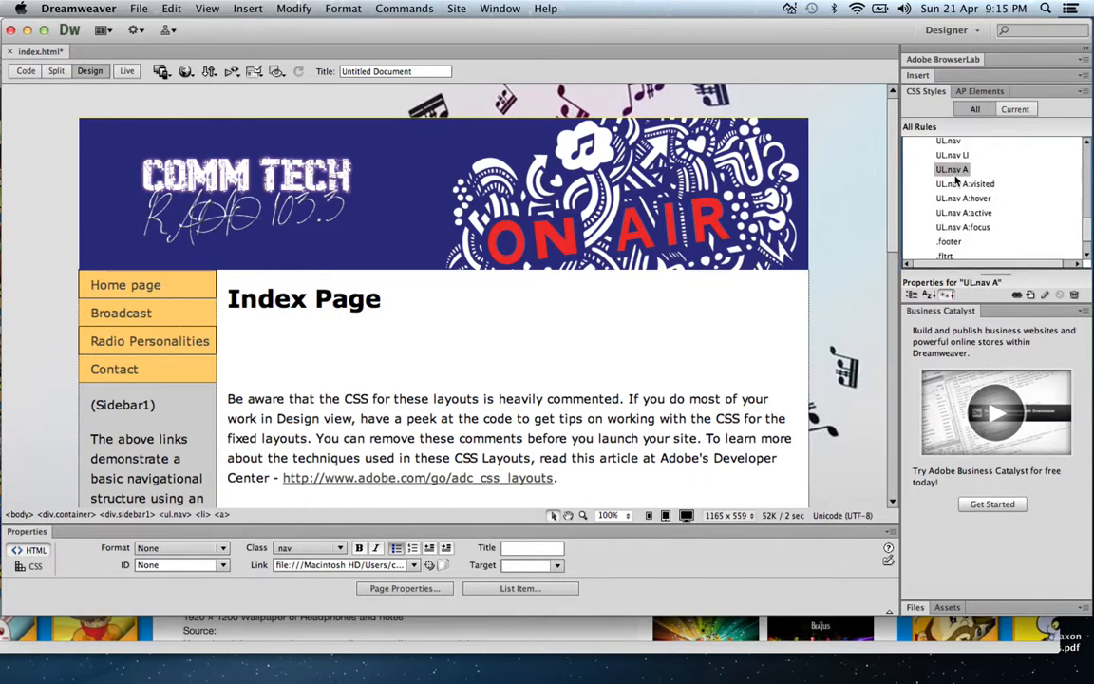
left_click(957, 184)
left_click(956, 198)
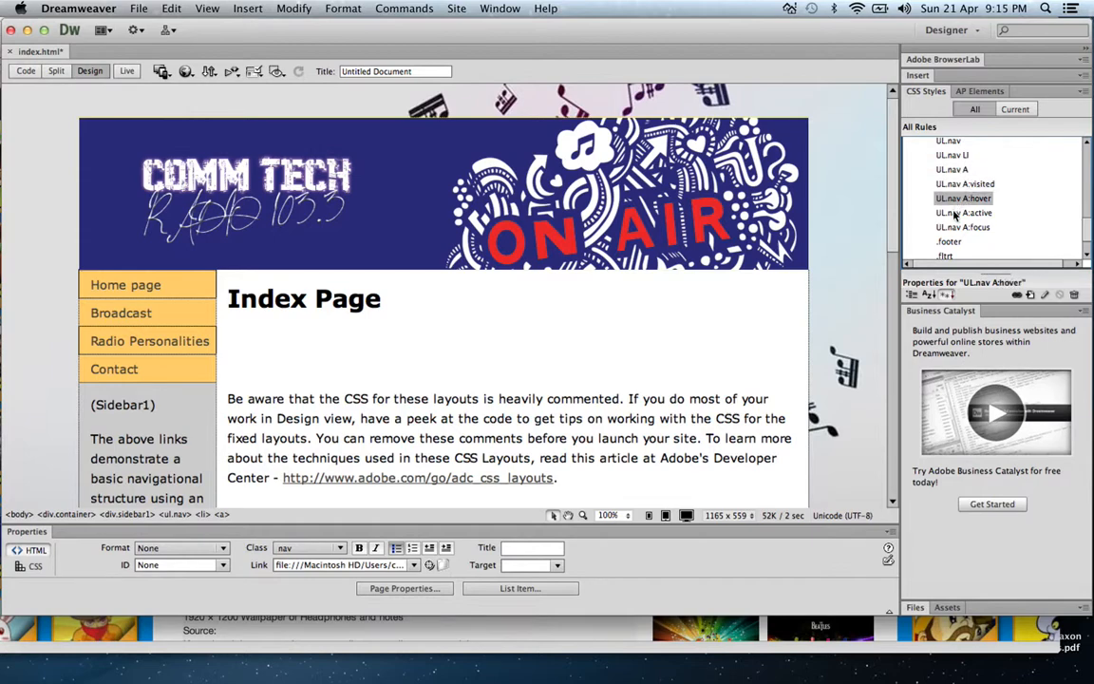
left_click(954, 212)
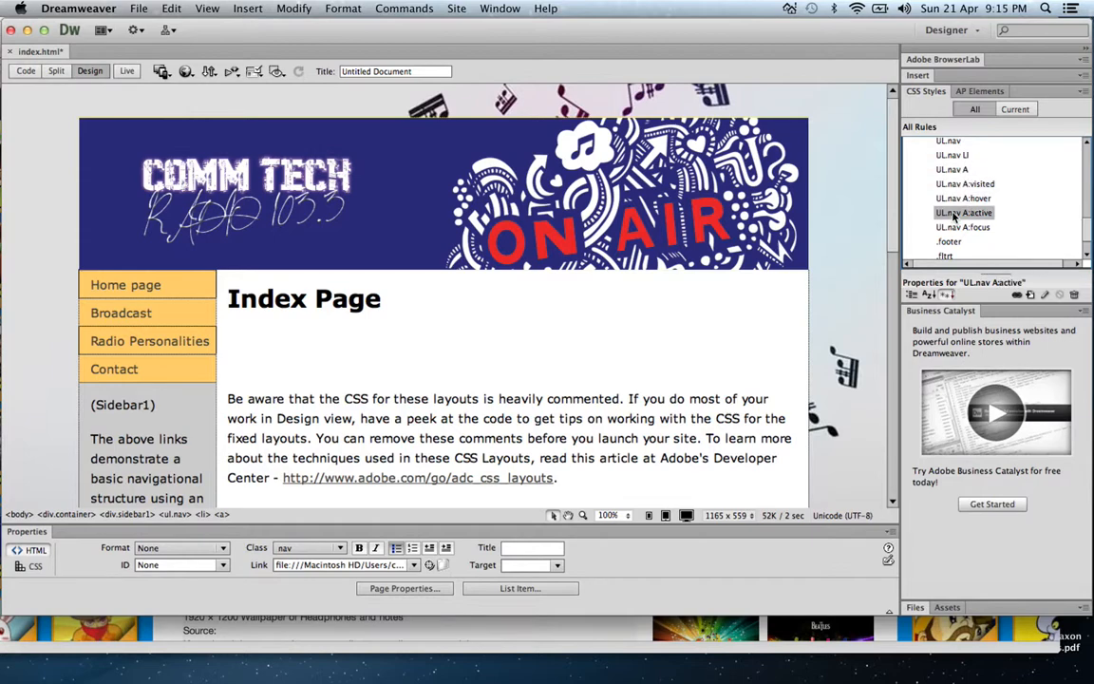
left_click(952, 169)
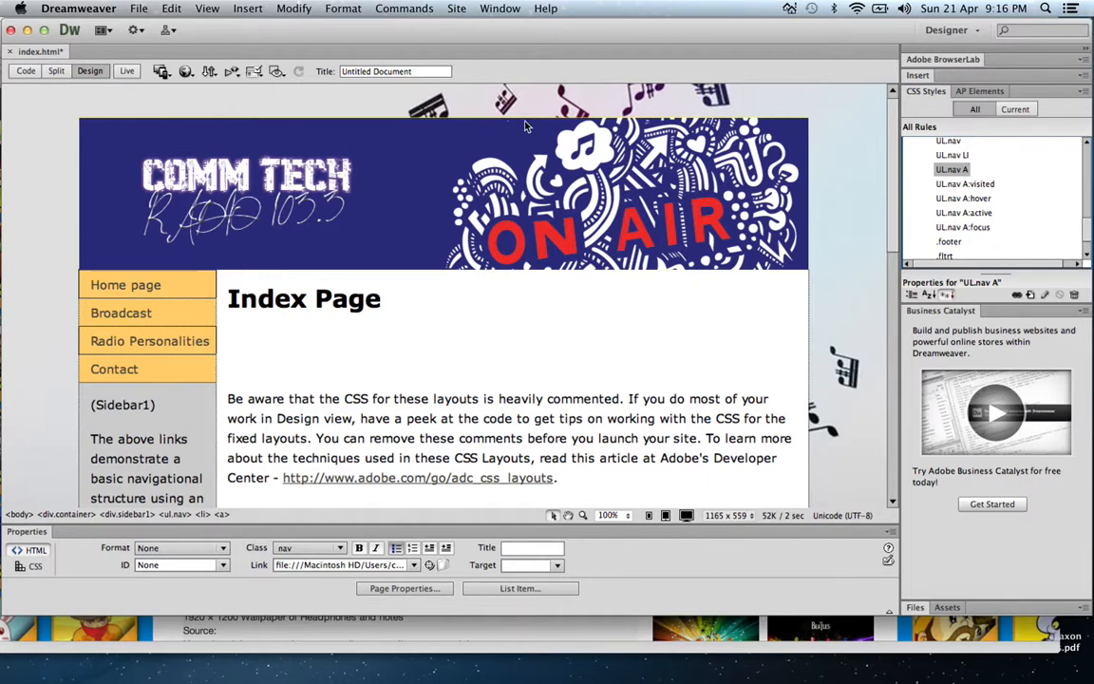
left_click(981, 200)
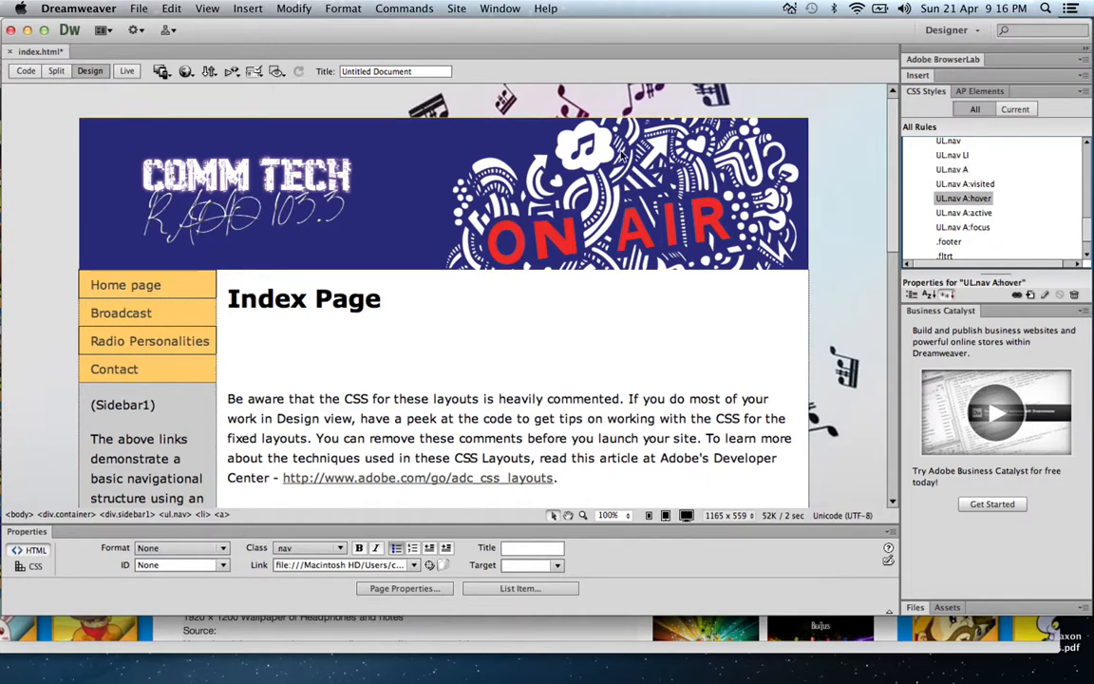
Preview the sidebar navigation links' rollover behaviour in Live view, look through the link state rules, and return to Design view.
left_click(127, 72)
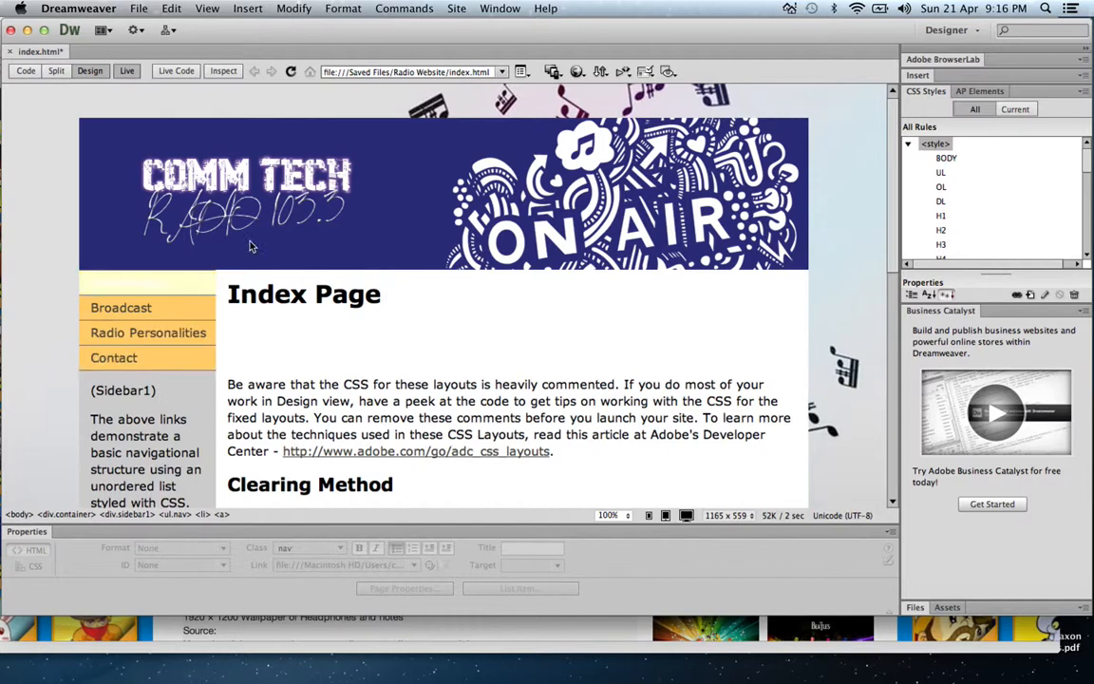
left_click_drag(1088, 165, 1091, 200)
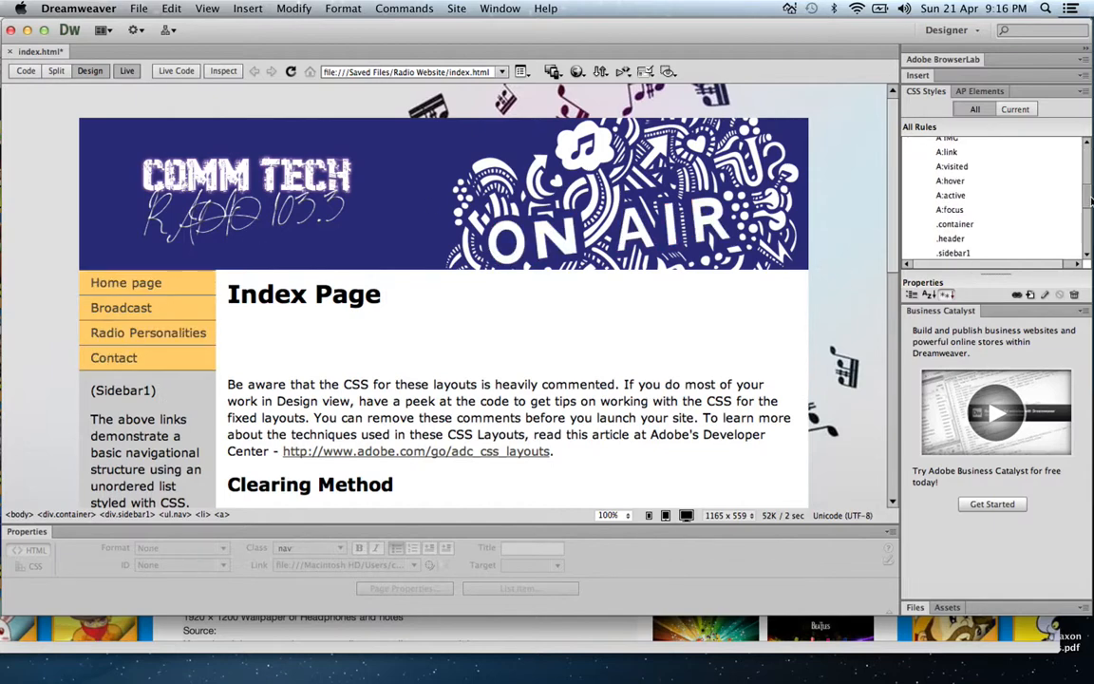
left_click(949, 179)
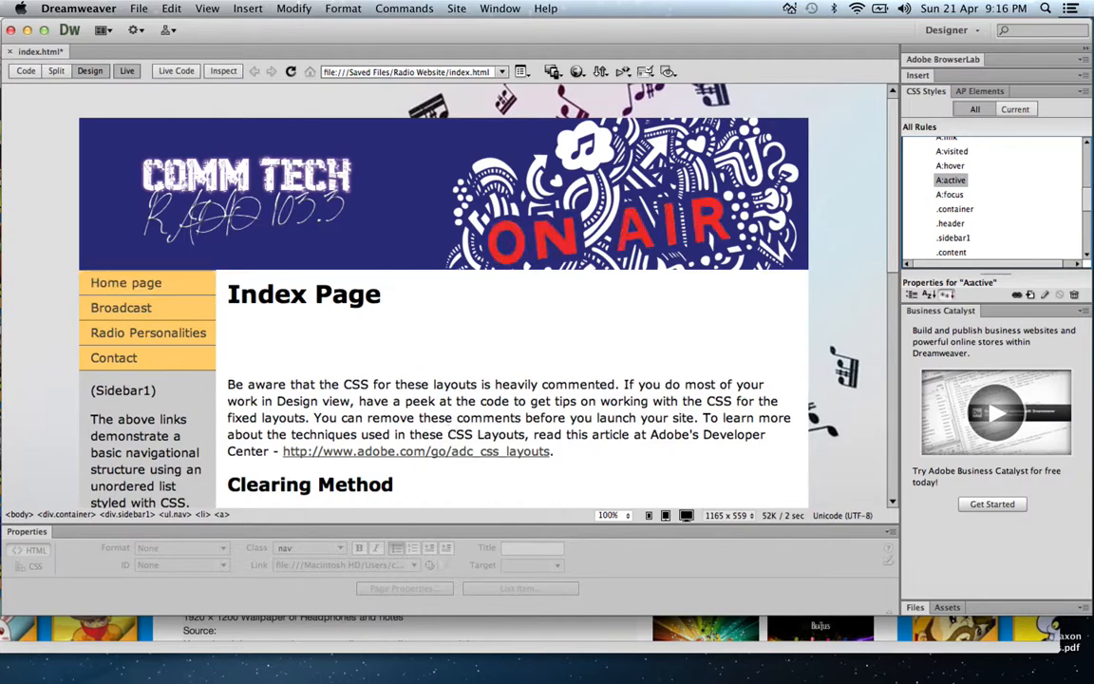
scroll(1044, 199, "up", 1)
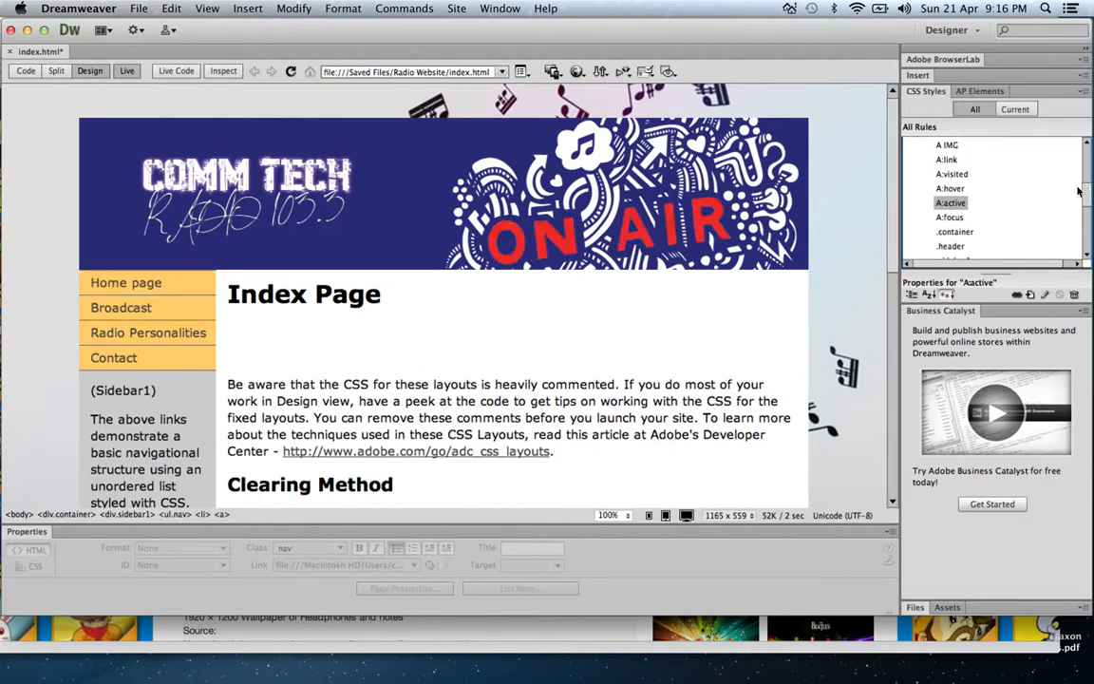
left_click(90, 73)
left_click(127, 71)
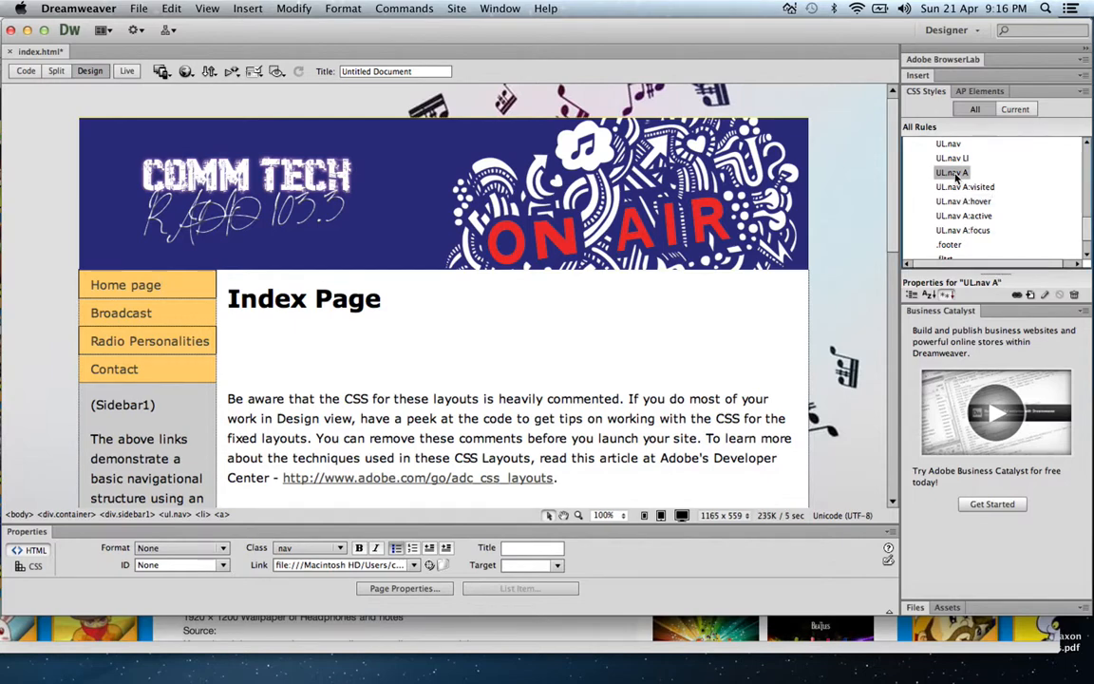
Set the UL.nav A rule's background colour to #292976, sampled from the dark blue header banner.
double_click(952, 172)
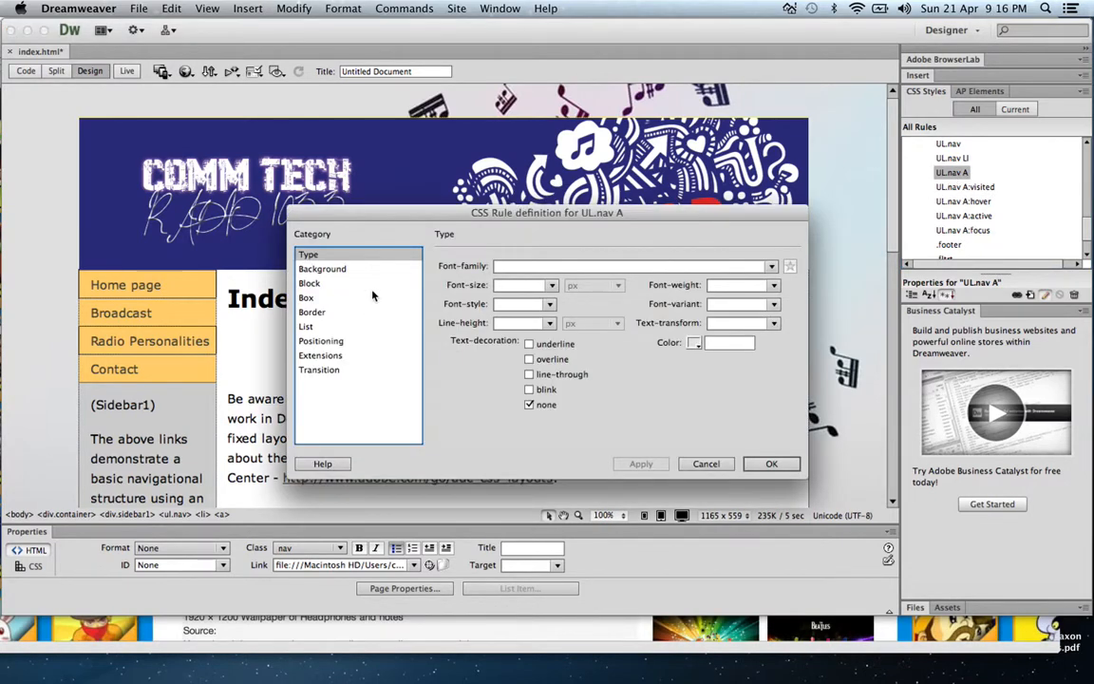
left_click(323, 269)
left_click_drag(536, 215, 528, 303)
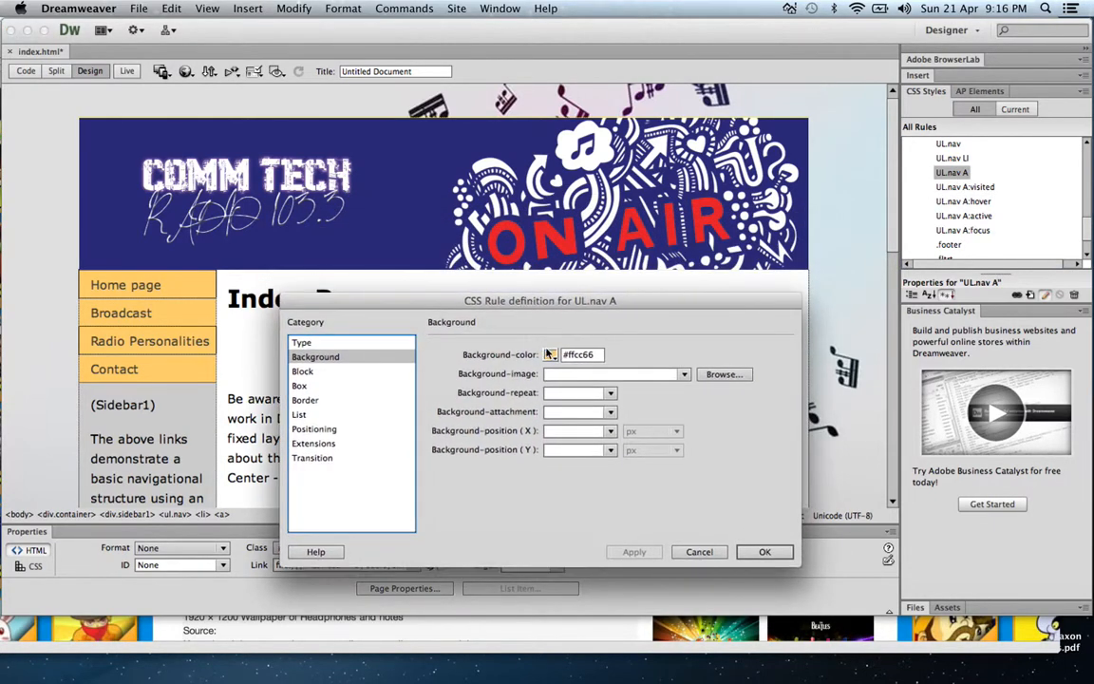
left_click(550, 354)
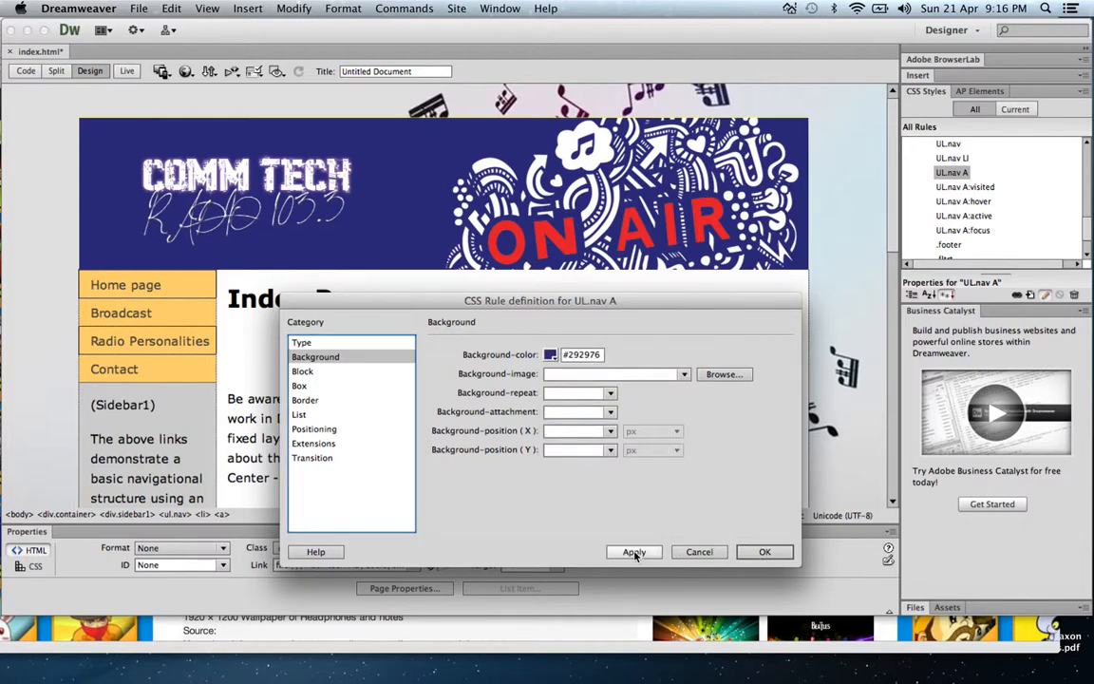
left_click(632, 552)
left_click(759, 552)
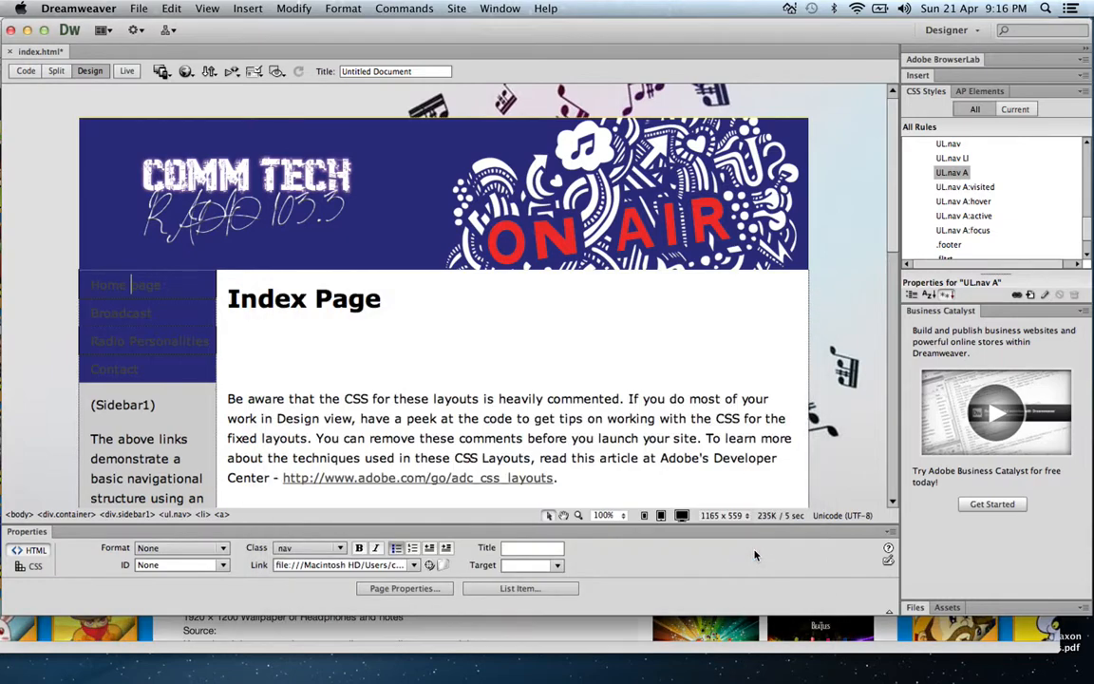
Set the UL.nav A rule's text colour to white, #FFF.
double_click(951, 172)
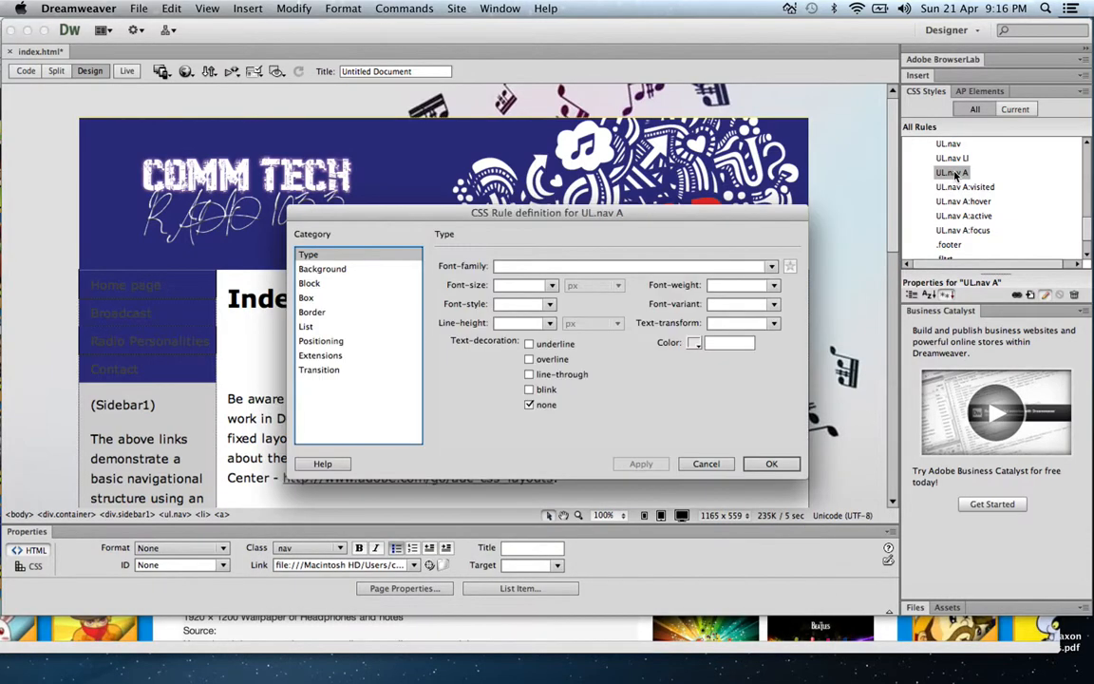
left_click(694, 343)
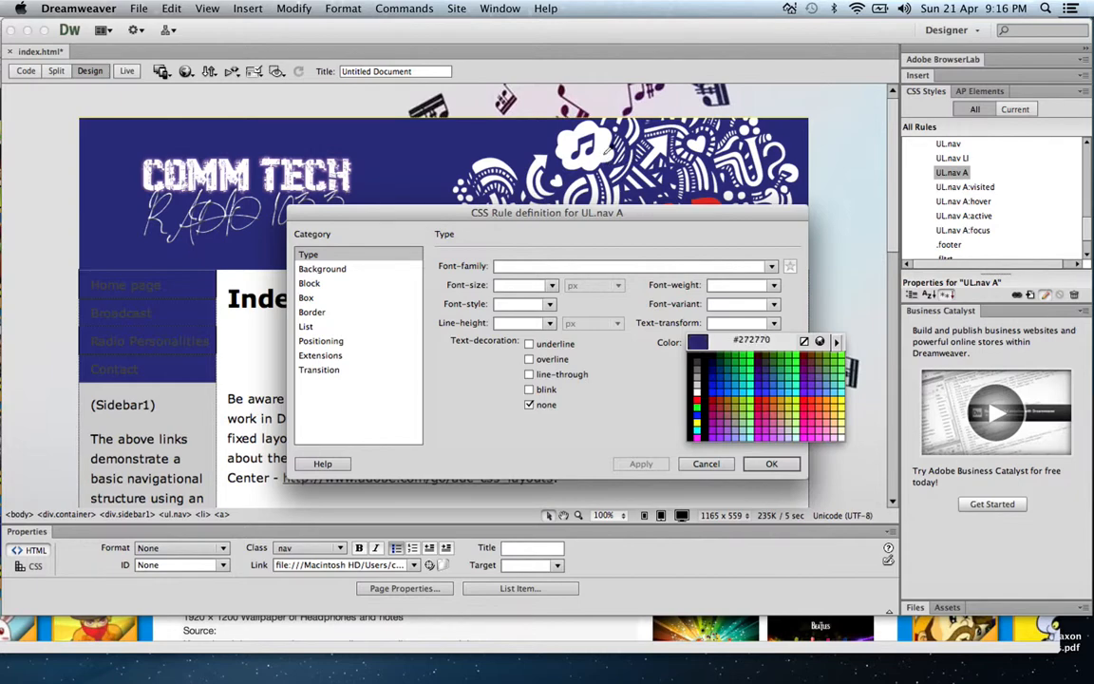
left_click(697, 389)
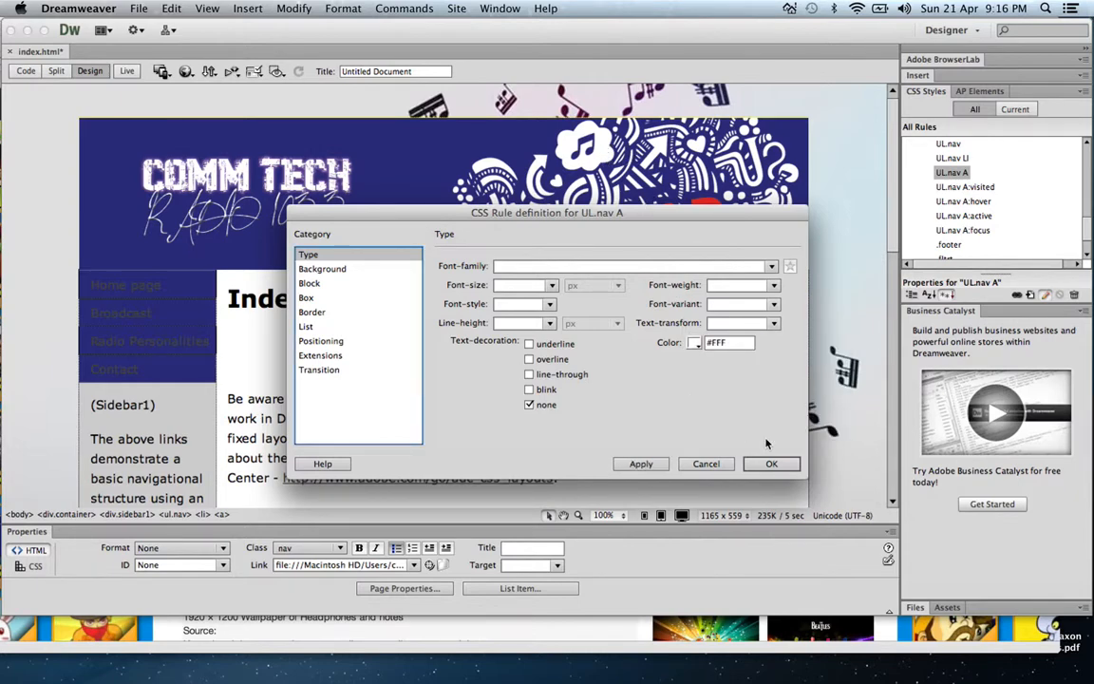
left_click(639, 464)
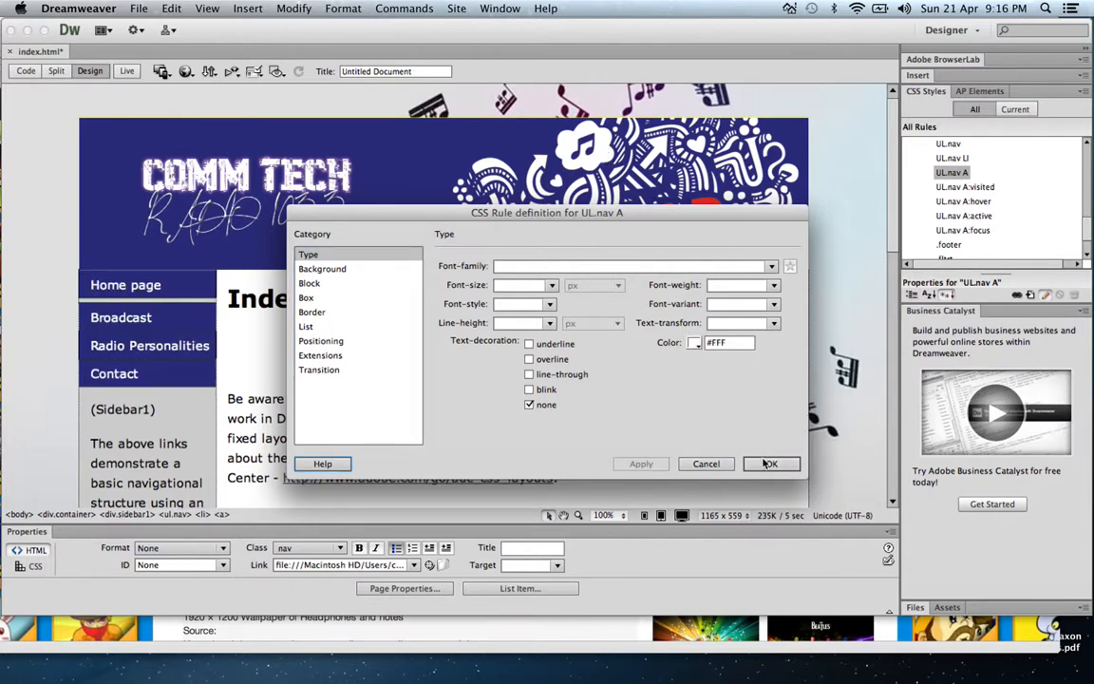
key("Return")
Check the restyled sidebar navigation links and their rollover in Live view, and return to Design view.
left_click(145, 453)
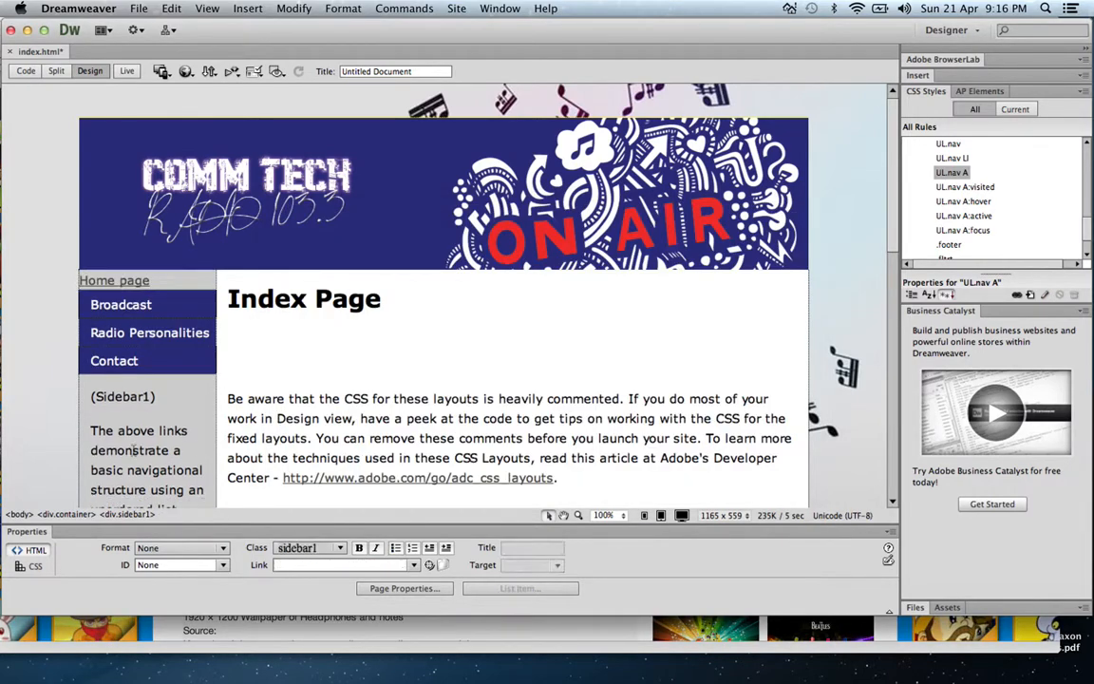
left_click(166, 368)
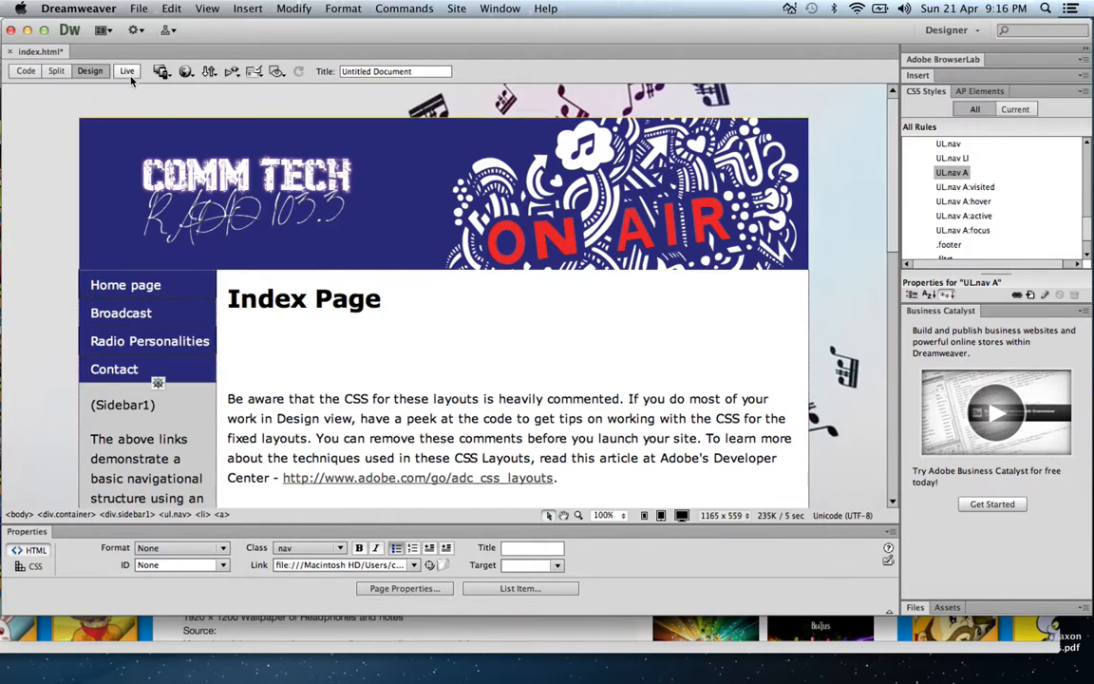
key("alt+F11")
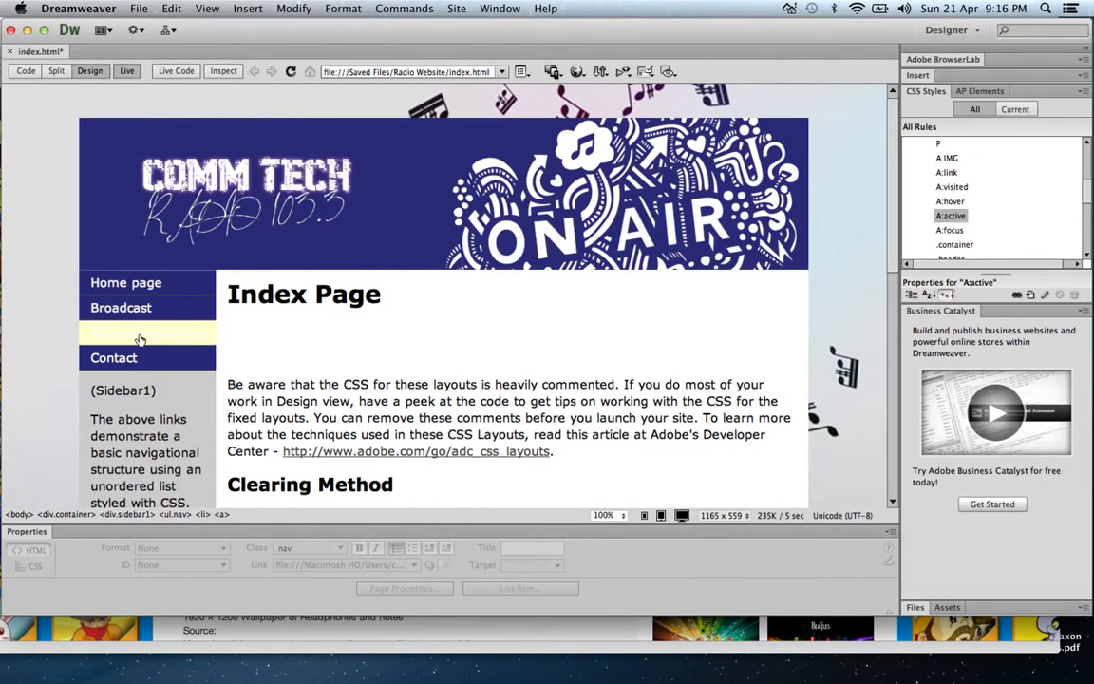
left_click(129, 72)
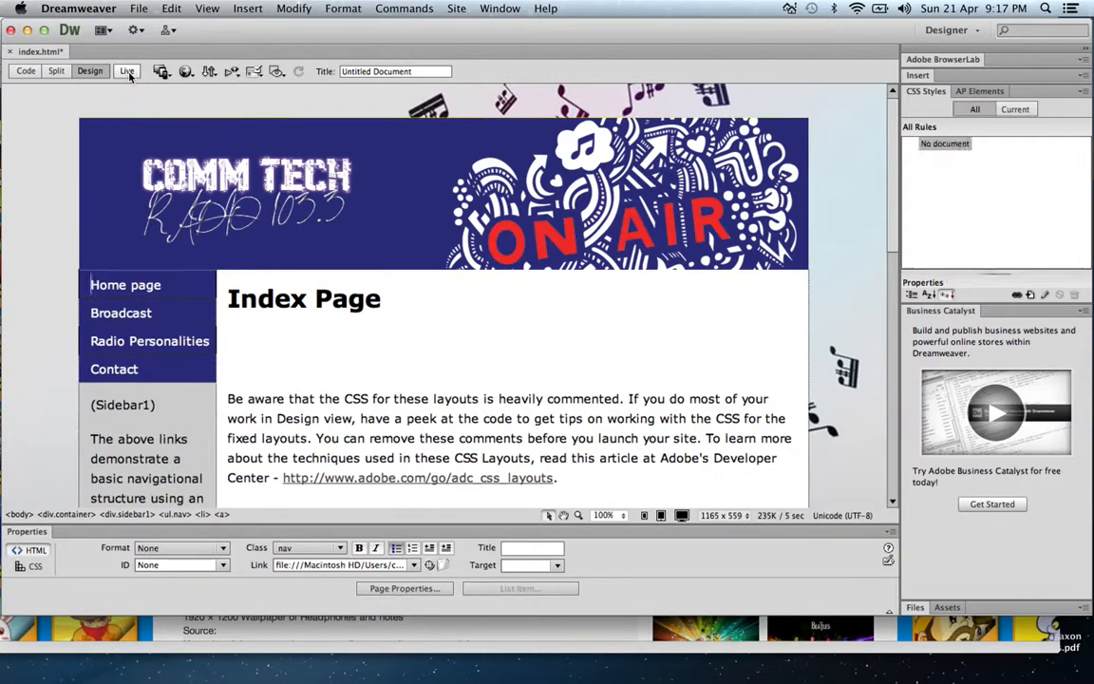
Set the UL.nav A:hover rule's background colour to the header's dark blue, #292976.
double_click(969, 200)
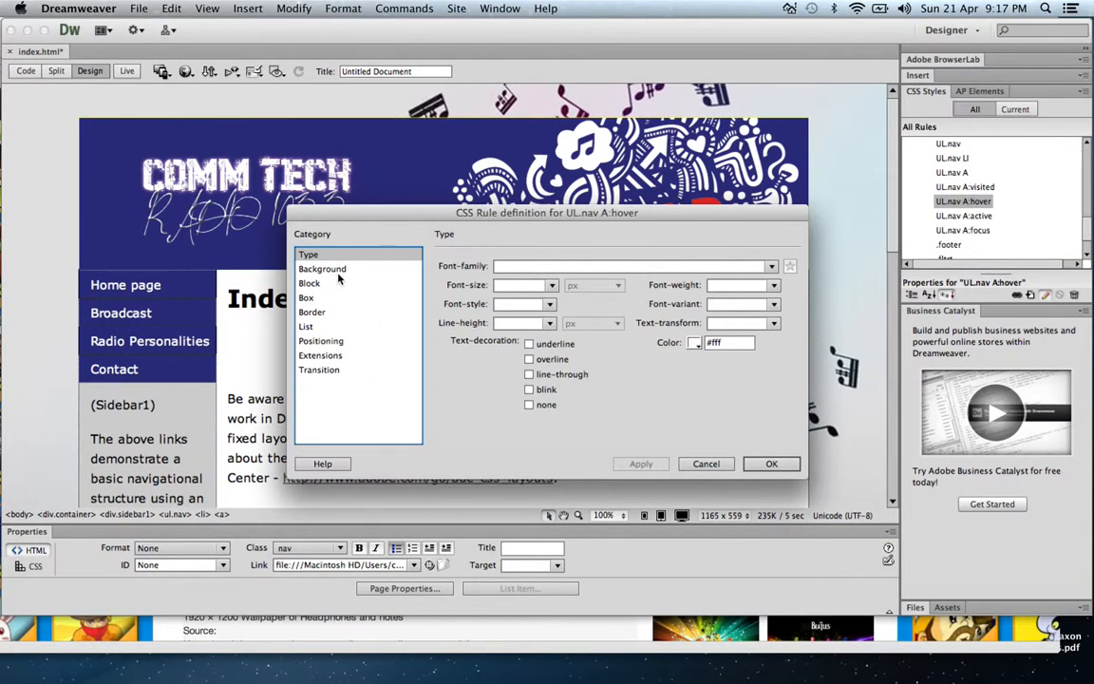
left_click(333, 270)
left_click(560, 267)
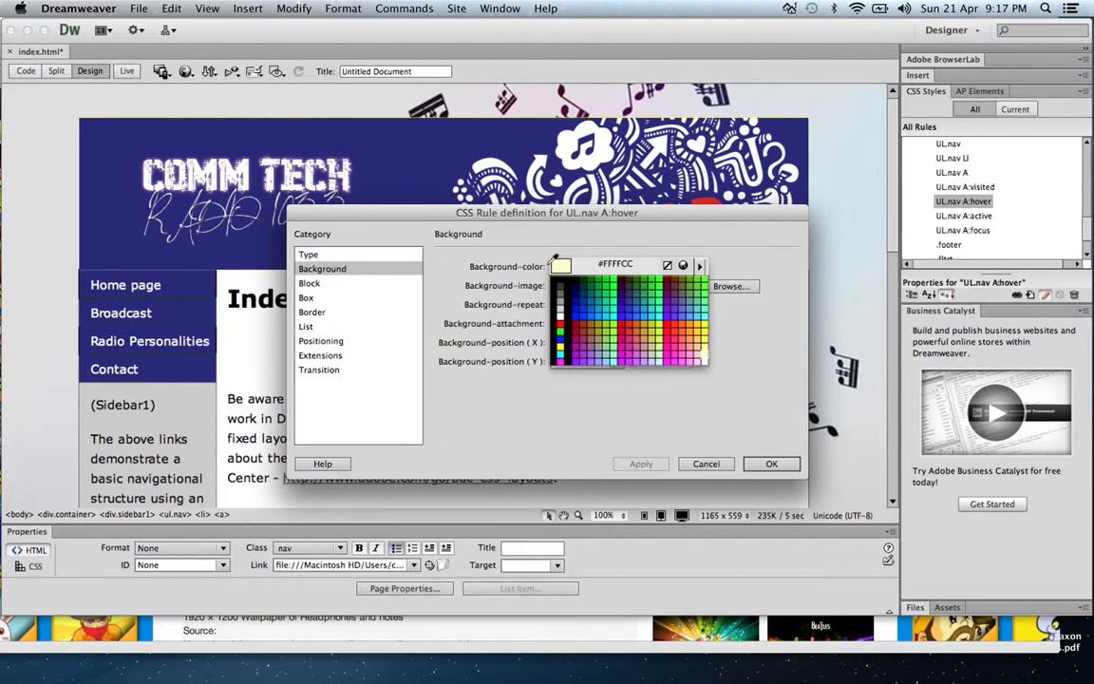
left_click(677, 403)
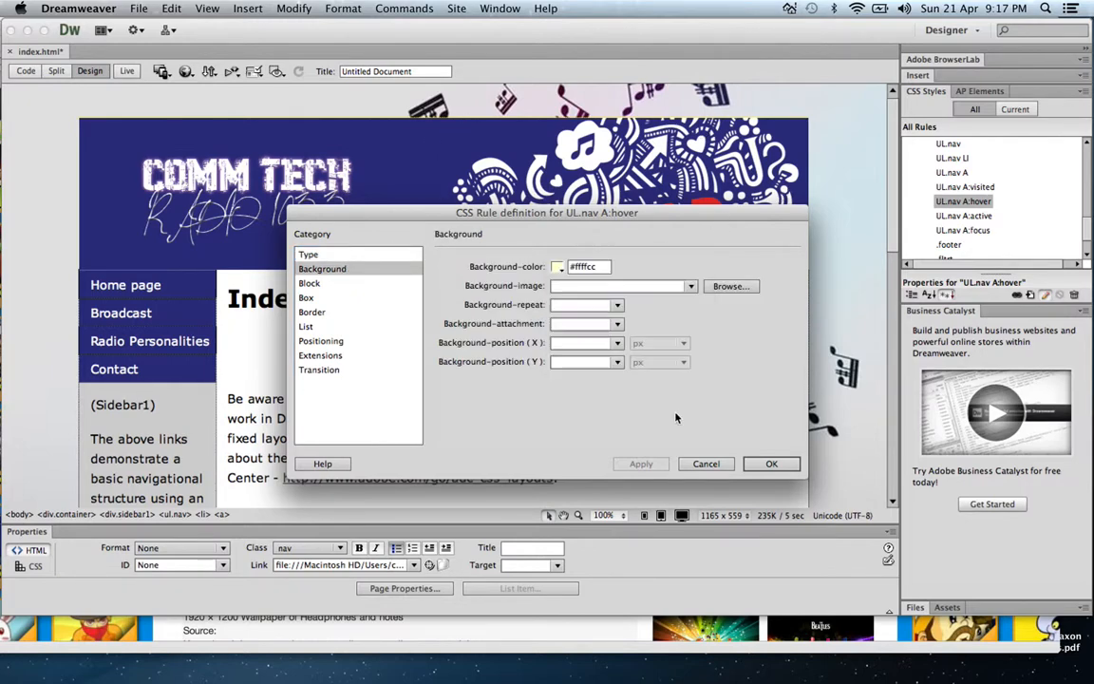
left_click(642, 464)
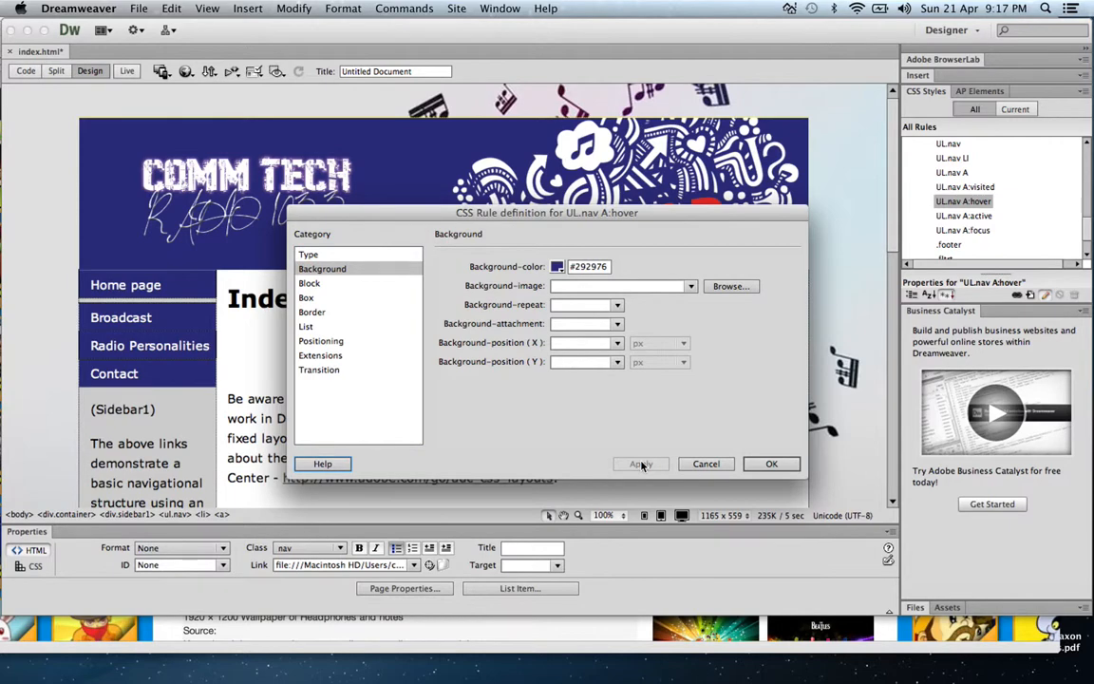
Set the UL.nav A:hover text colour to the ON AIR red, #E82922, and preview the links briefly in Live view.
left_click(302, 255)
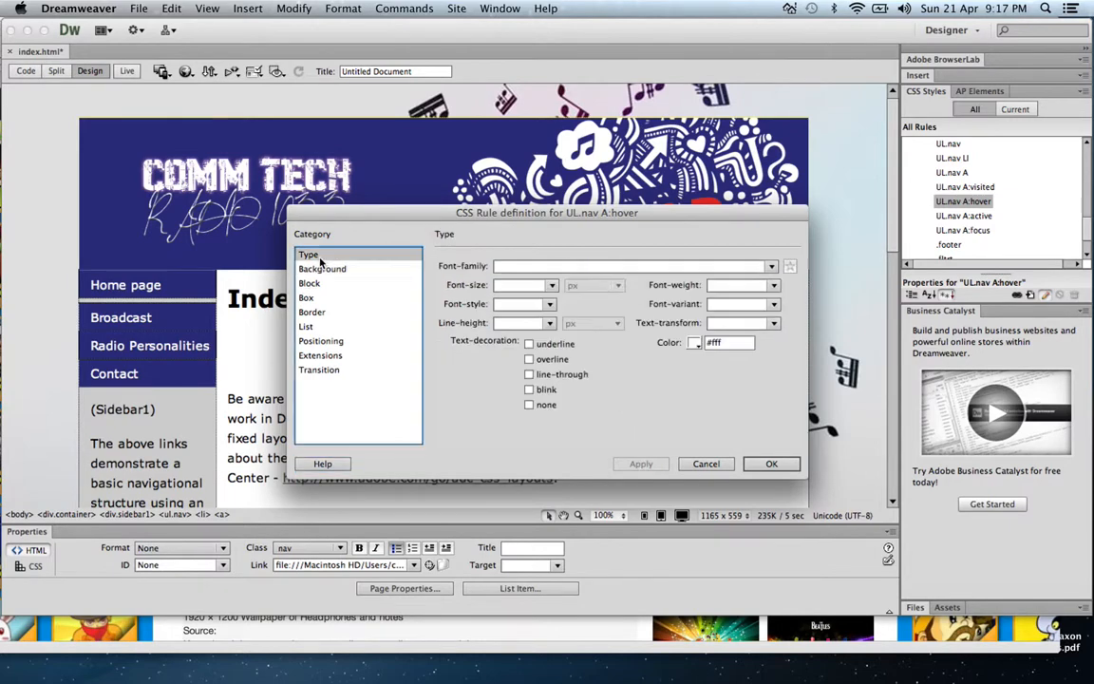
left_click_drag(503, 205, 496, 321)
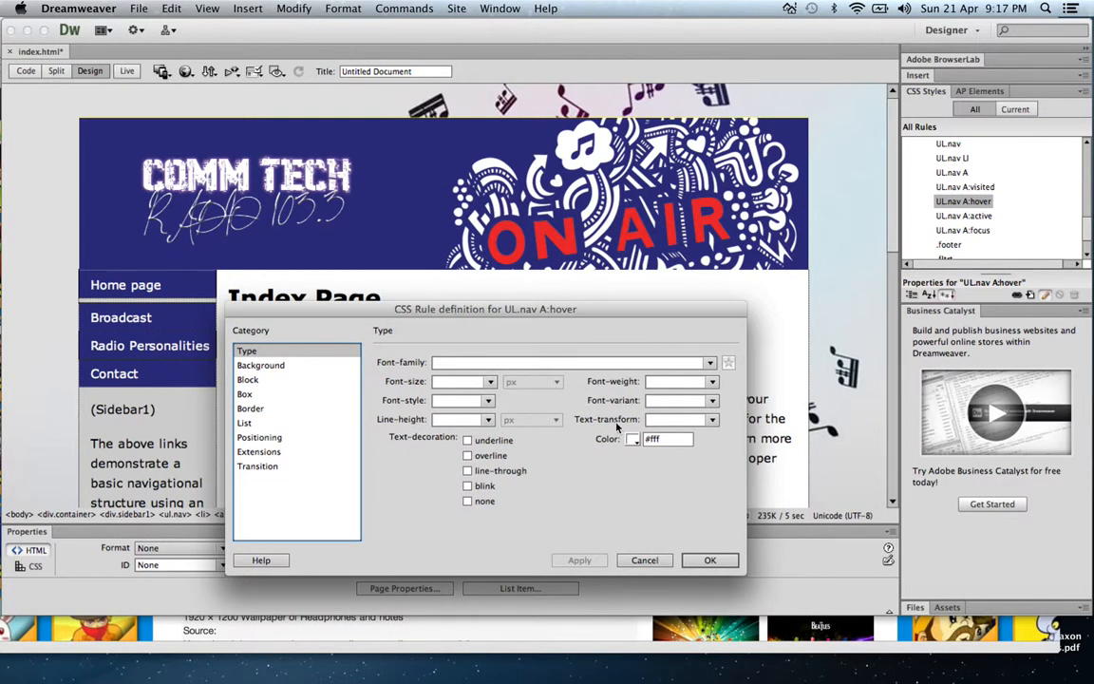
left_click(631, 440)
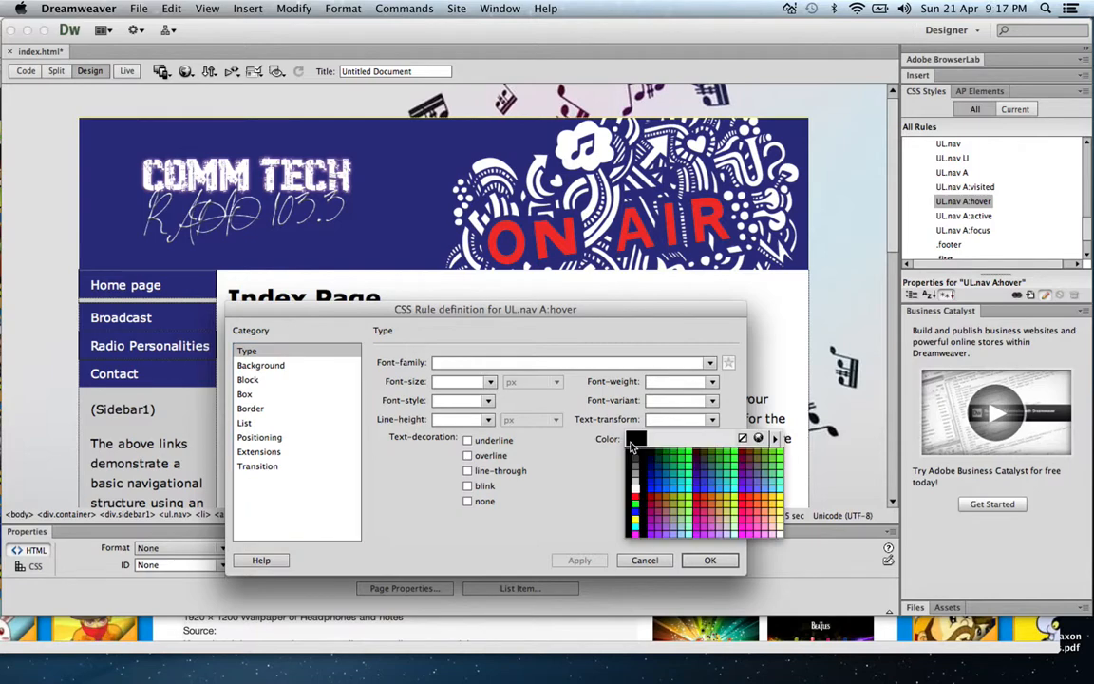
left_click(648, 243)
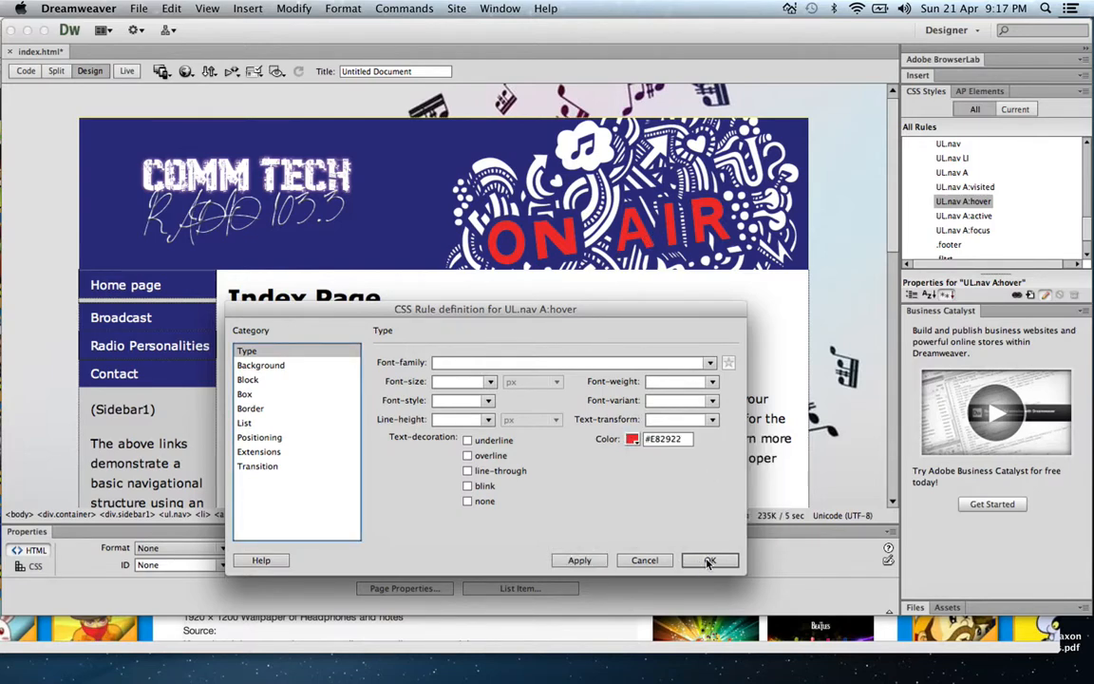
left_click(579, 560)
left_click(710, 560)
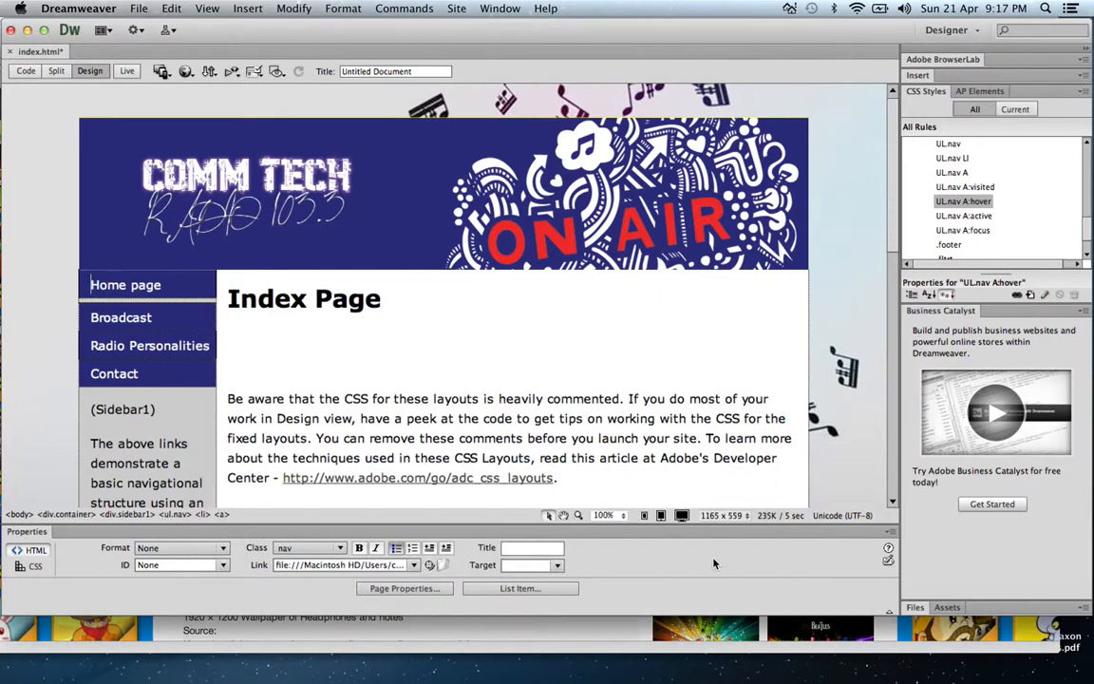
left_click(127, 71)
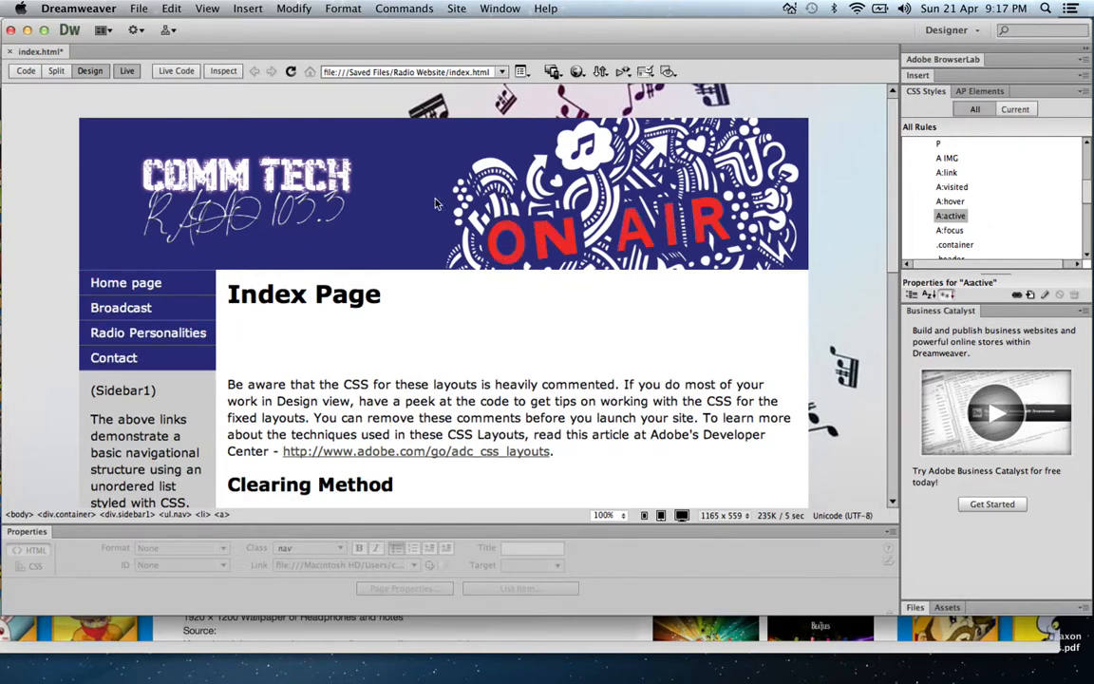
left_click(126, 72)
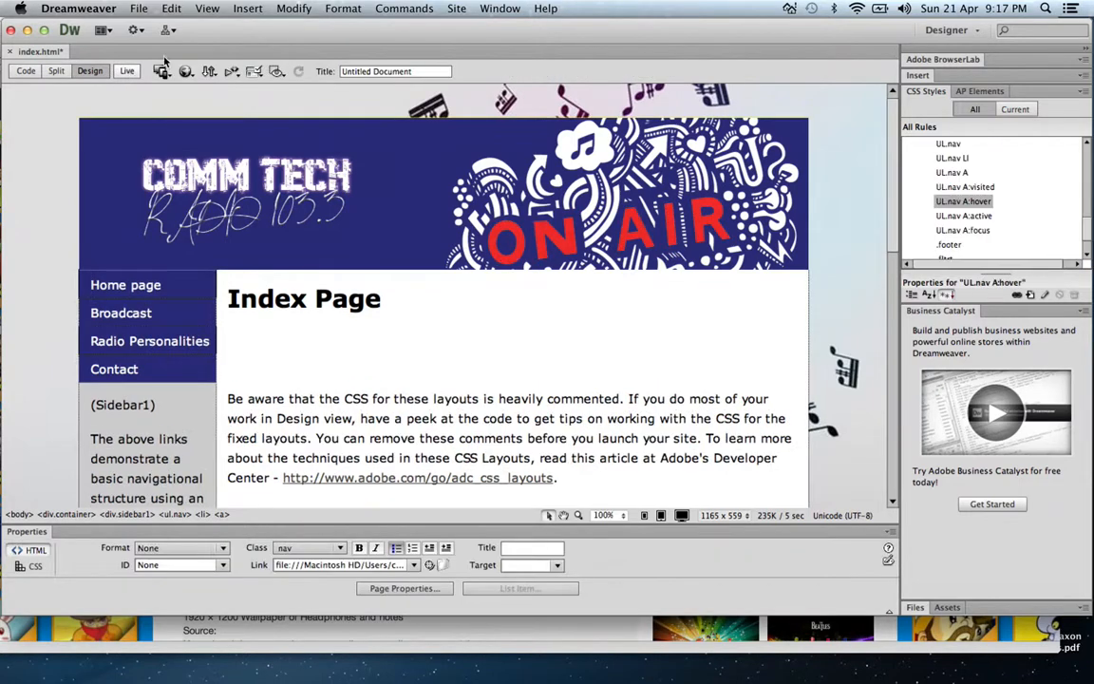
Set the UL.nav A:visited rule's background colour to the header's dark blue, #292976.
double_click(981, 187)
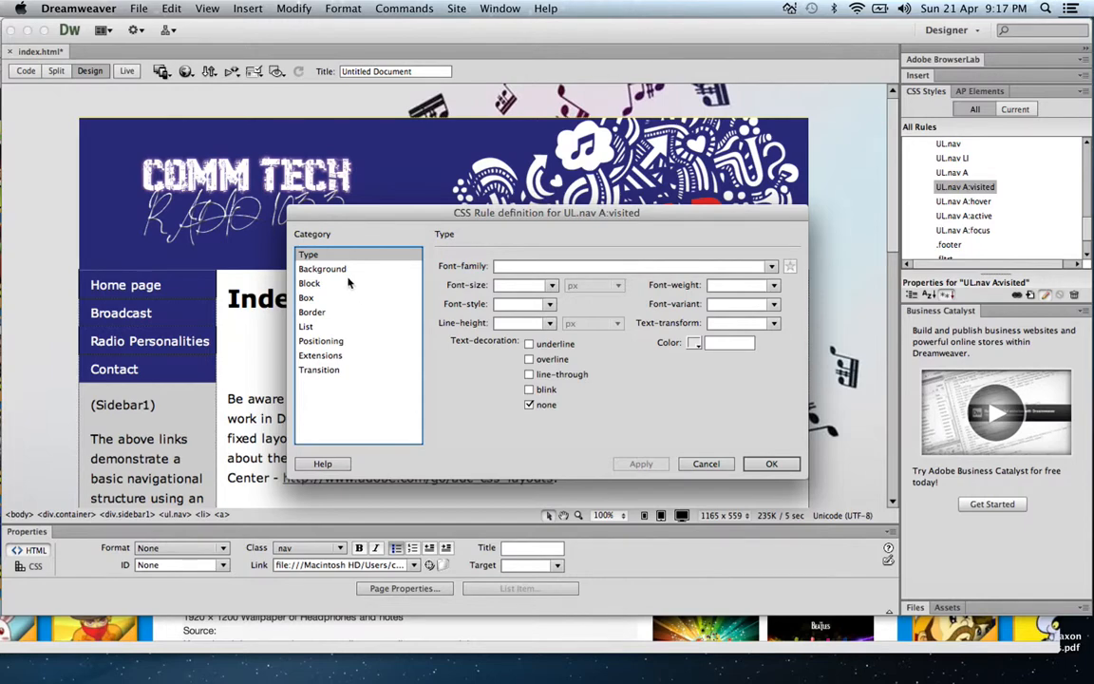
left_click(323, 269)
left_click(559, 266)
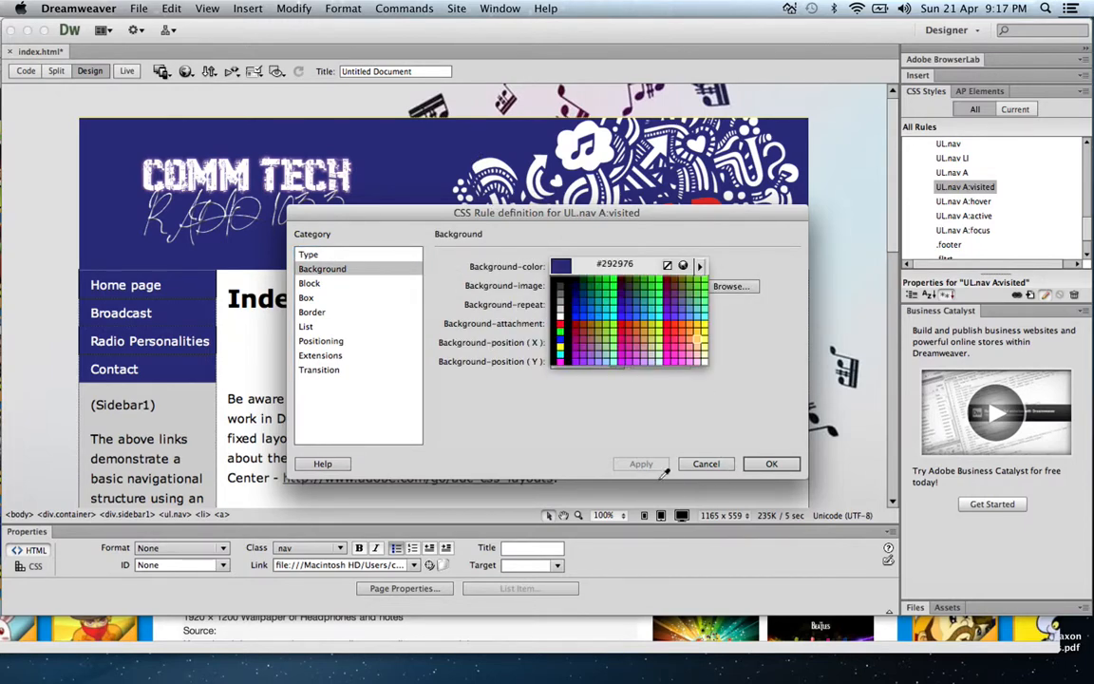
left_click(769, 464)
left_click(770, 463)
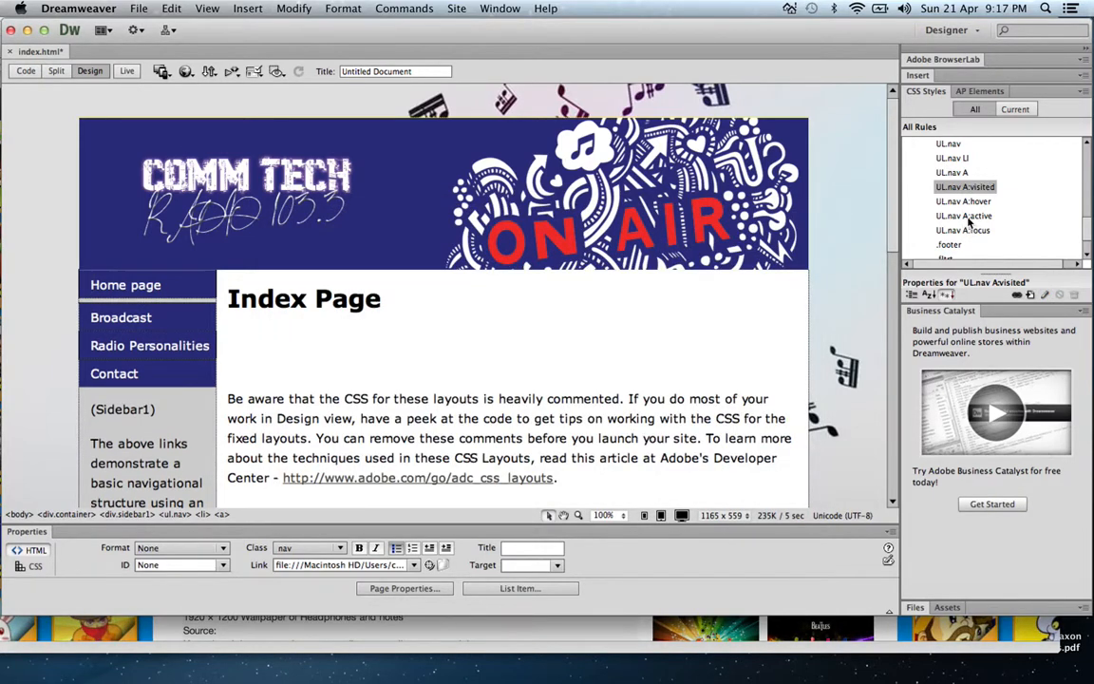
Set the UL.nav A:active rule's background colour to the header's dark blue, #292976.
double_click(969, 218)
left_click(359, 271)
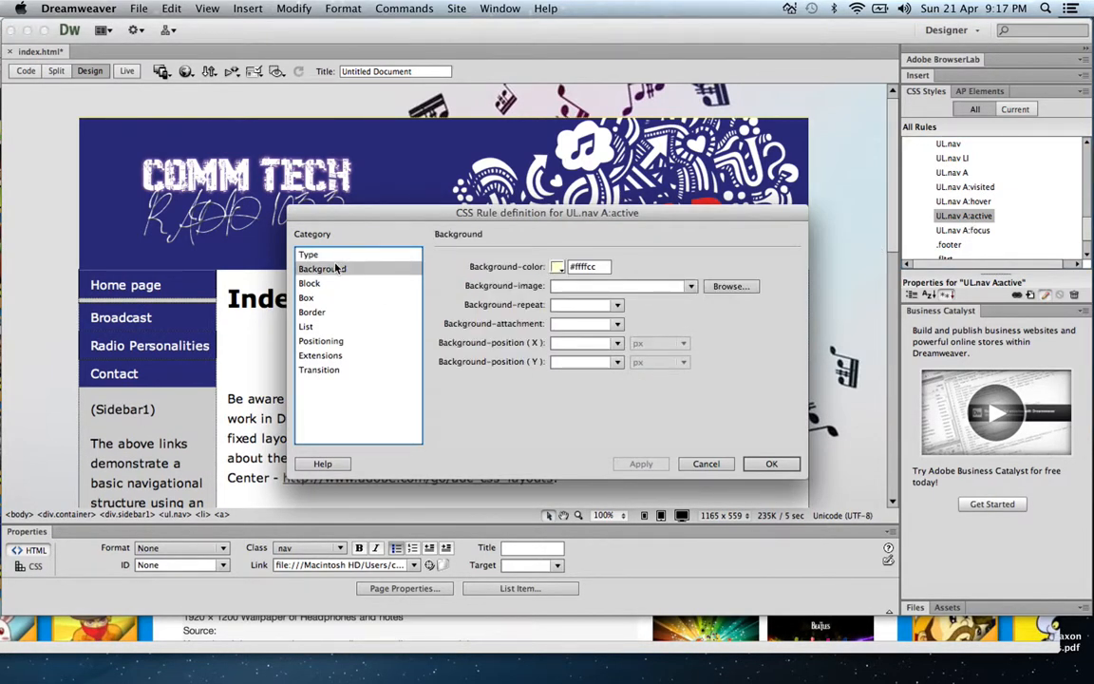
left_click(557, 269)
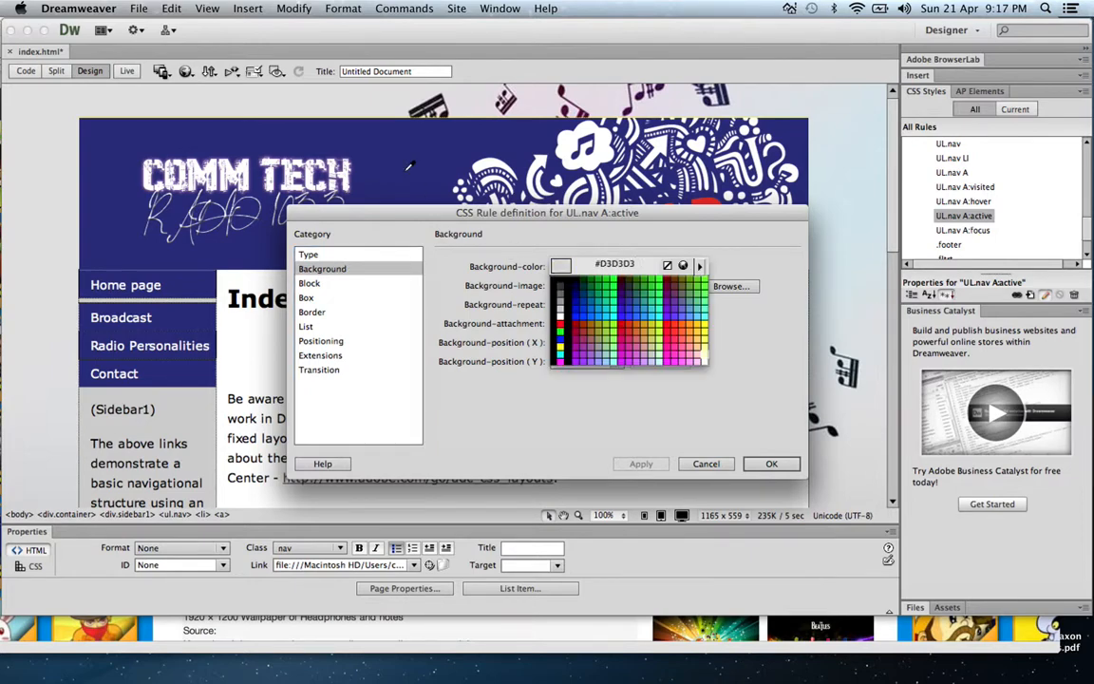
left_click(769, 463)
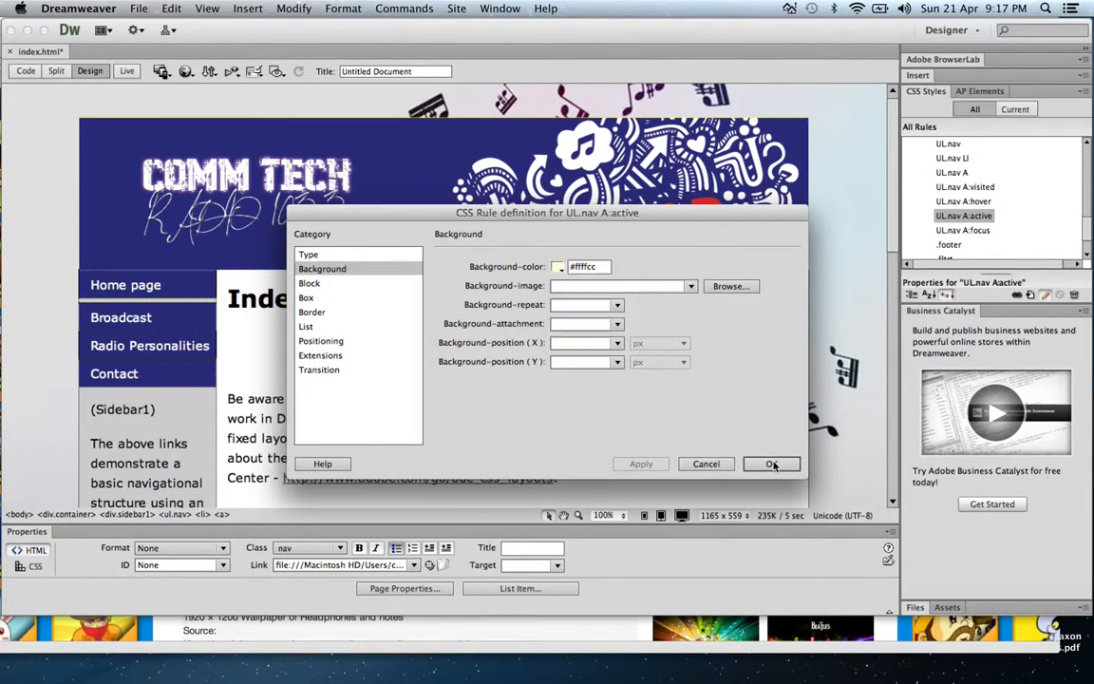
left_click(559, 268)
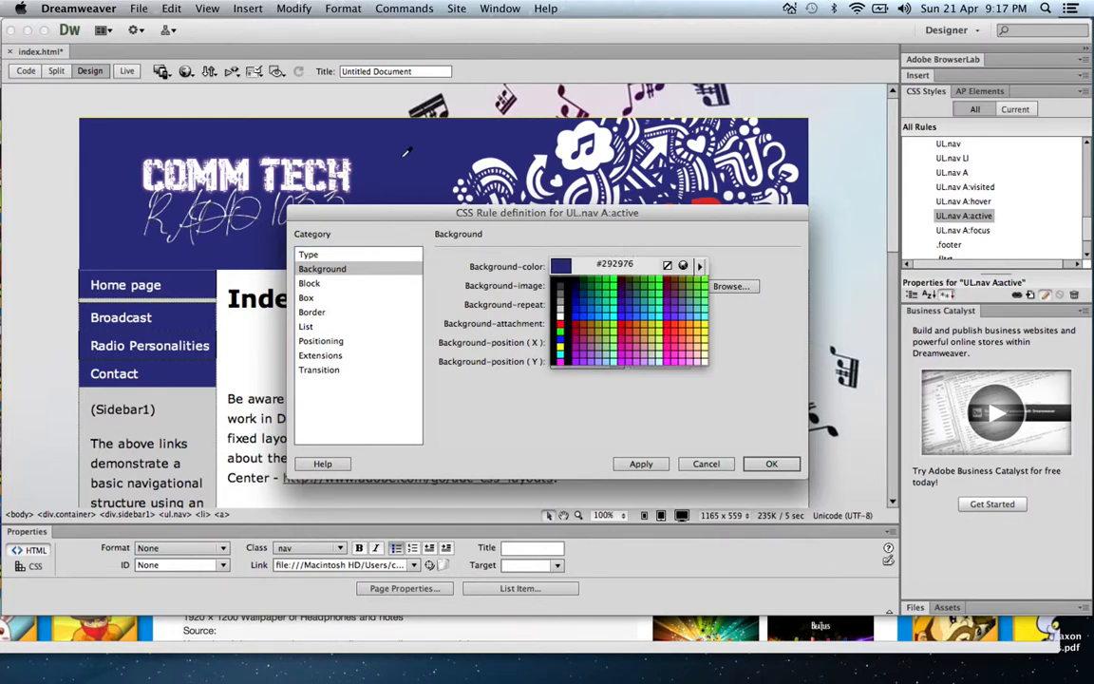
left_click(676, 355)
left_click(636, 464)
left_click(771, 463)
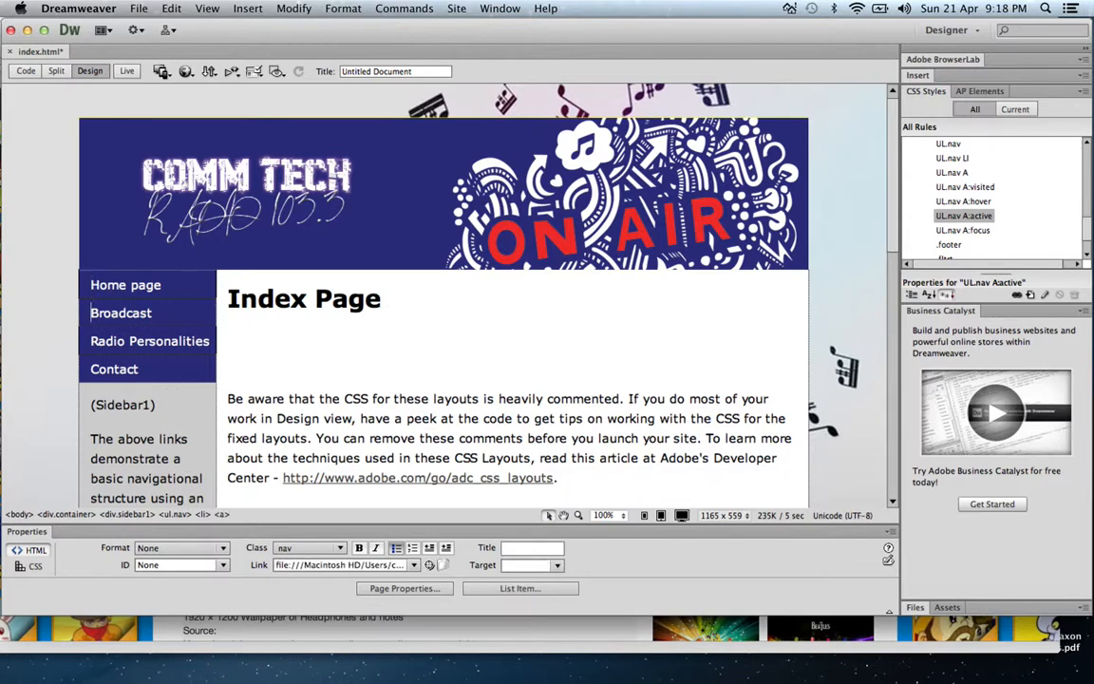
Set the .sidebar1 rule's background colour to the header's dark blue, #282873.
left_click_drag(1088, 232, 1081, 203)
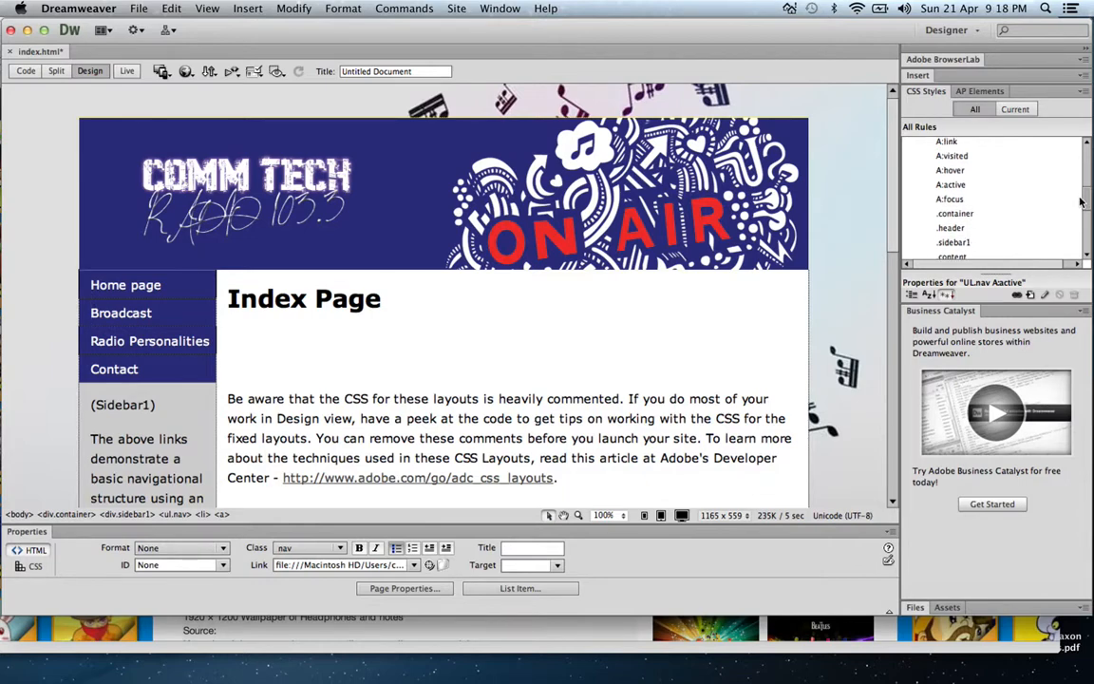
left_click(955, 240)
double_click(955, 240)
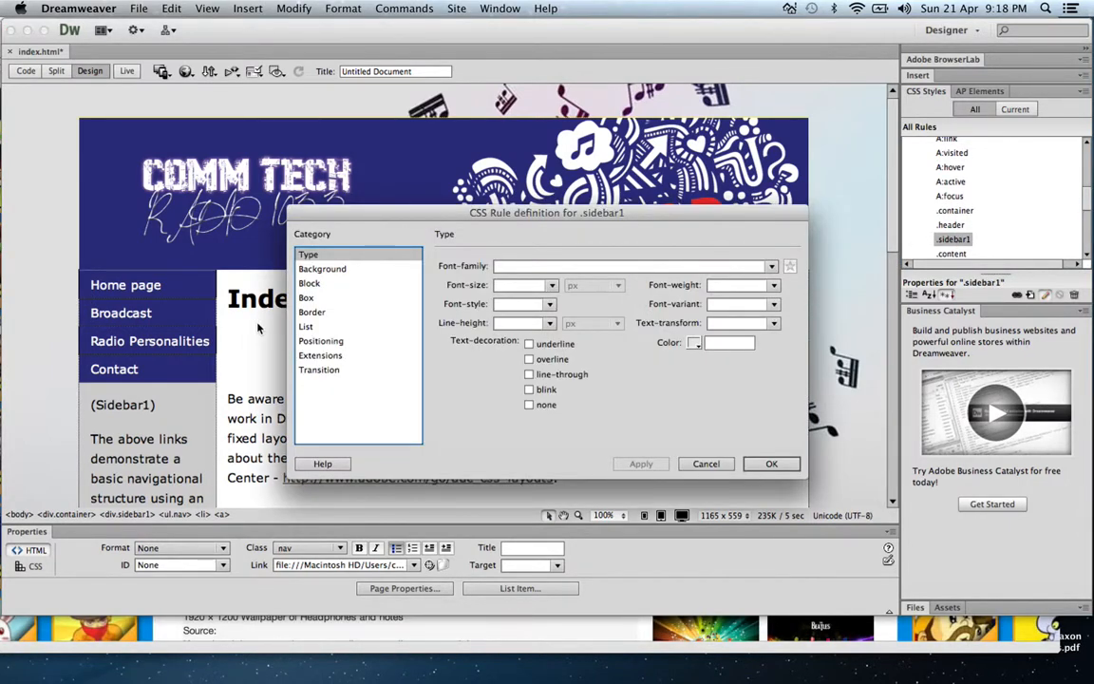
left_click(316, 271)
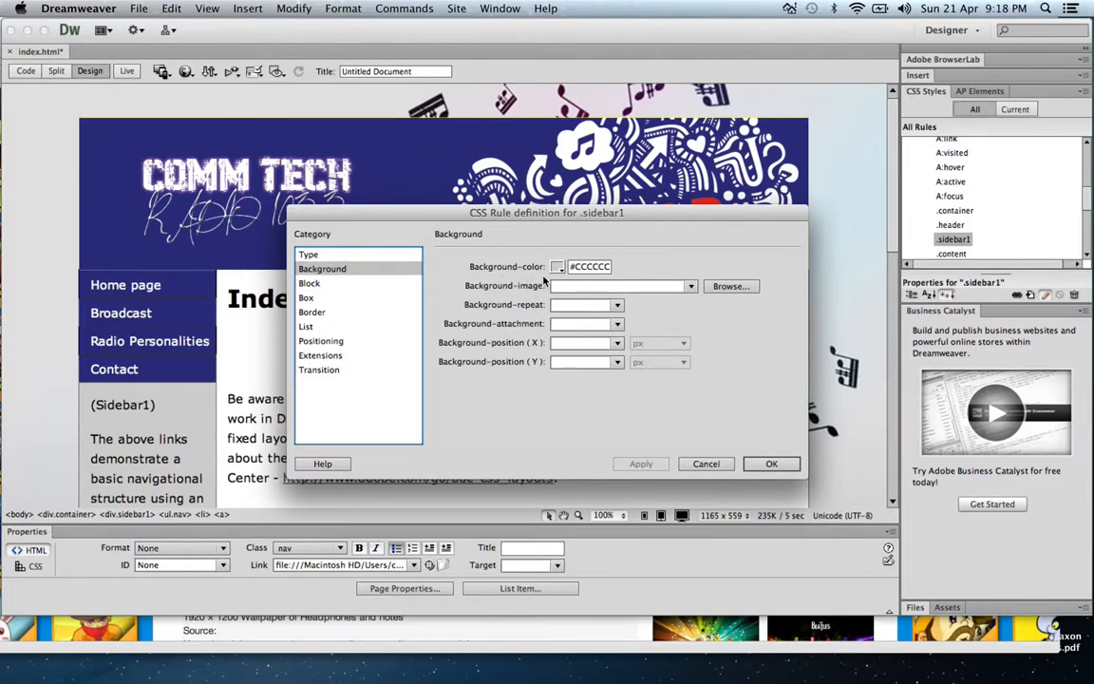
left_click(557, 267)
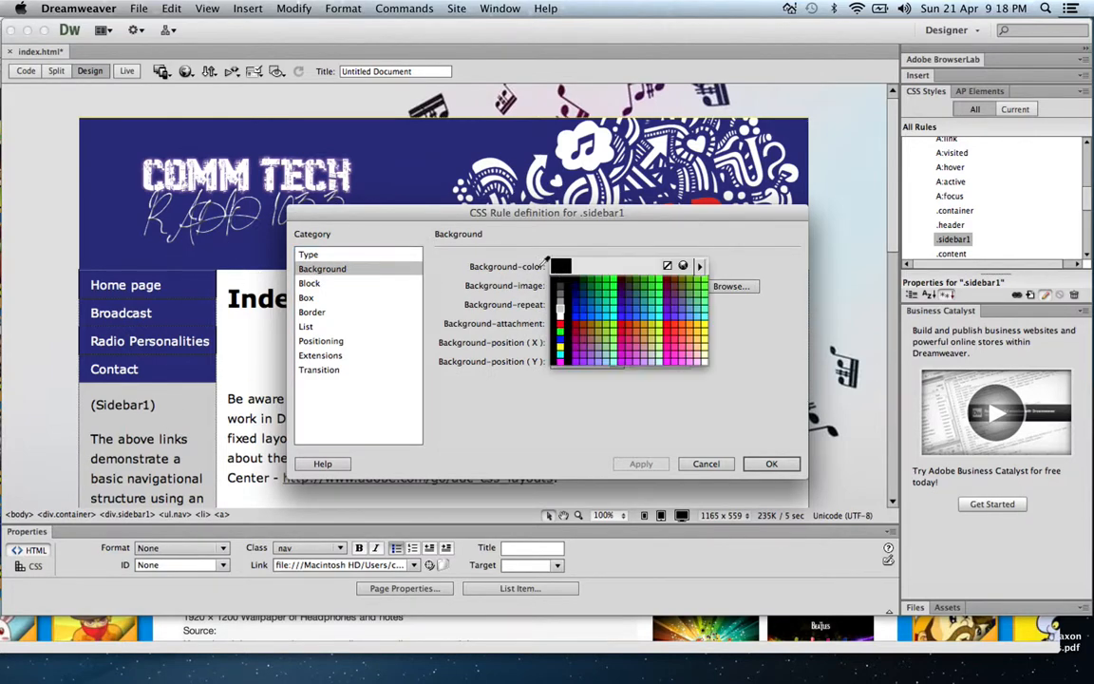
left_click(428, 186)
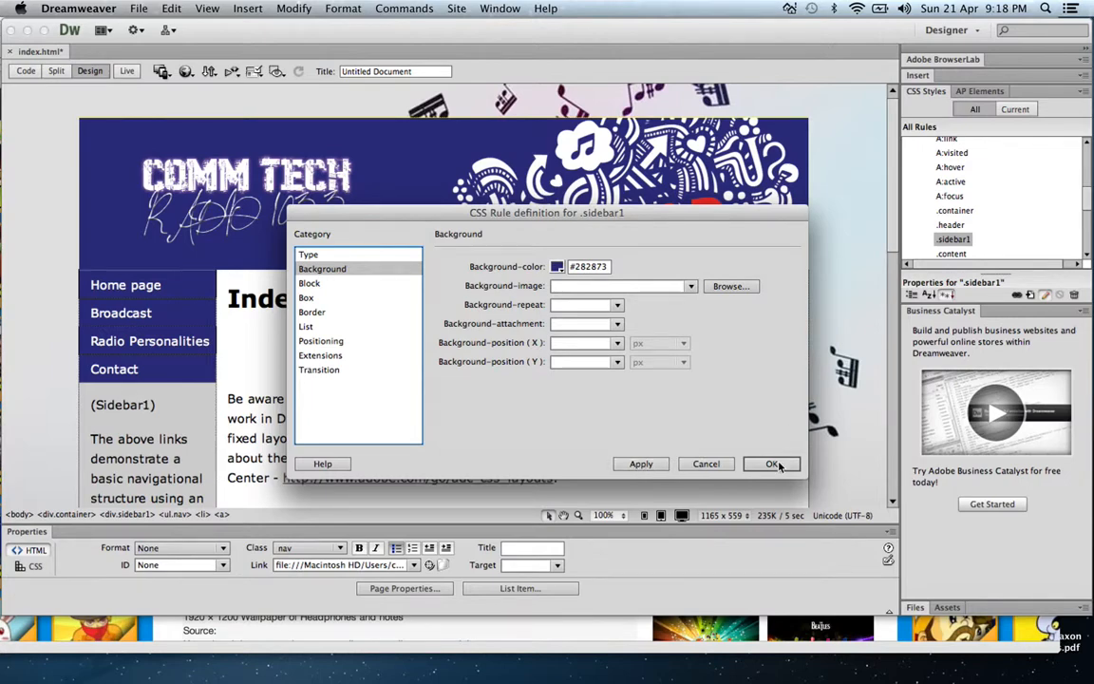
left_click(772, 464)
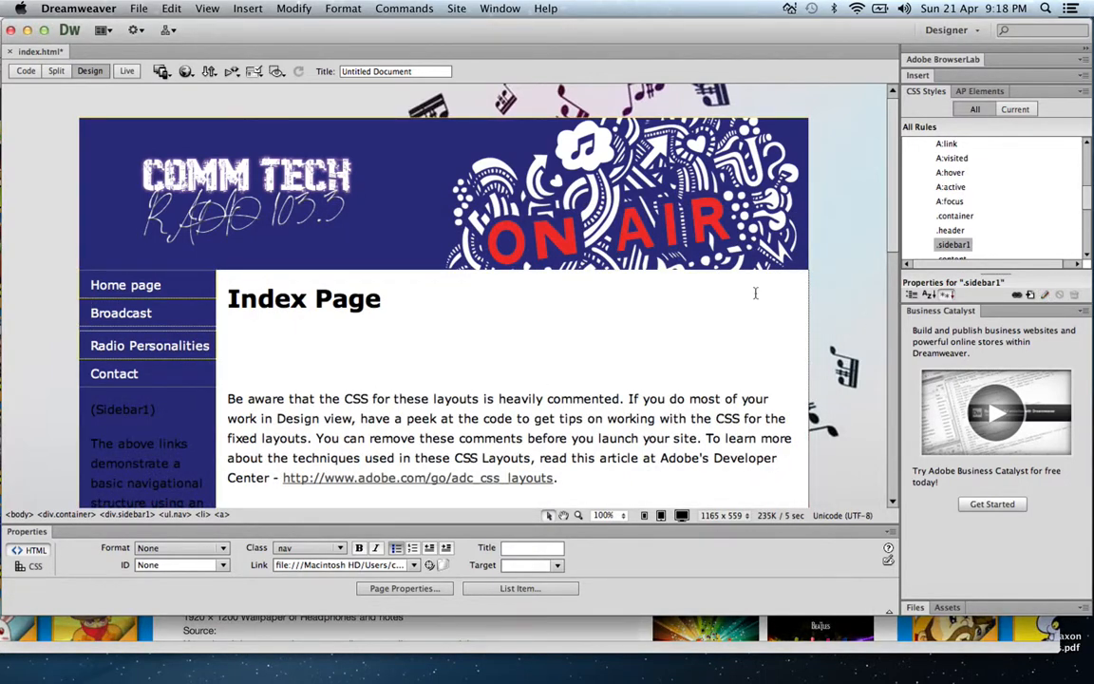
Set the .sidebar1 rule's text colour to white, #FFF.
double_click(965, 246)
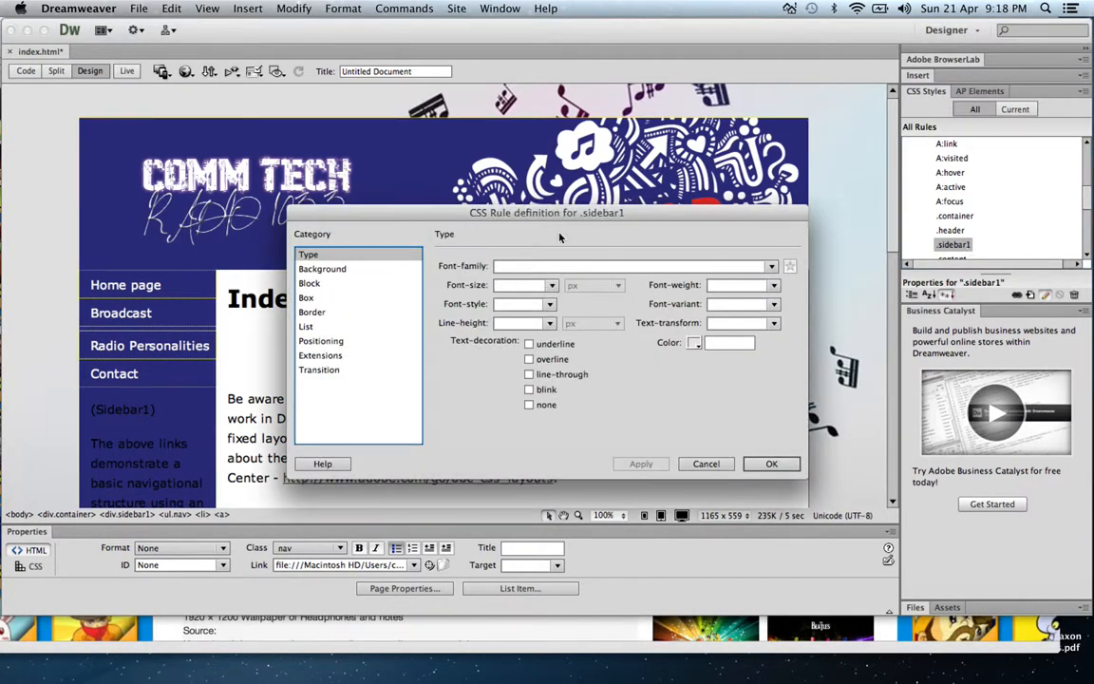
left_click(316, 269)
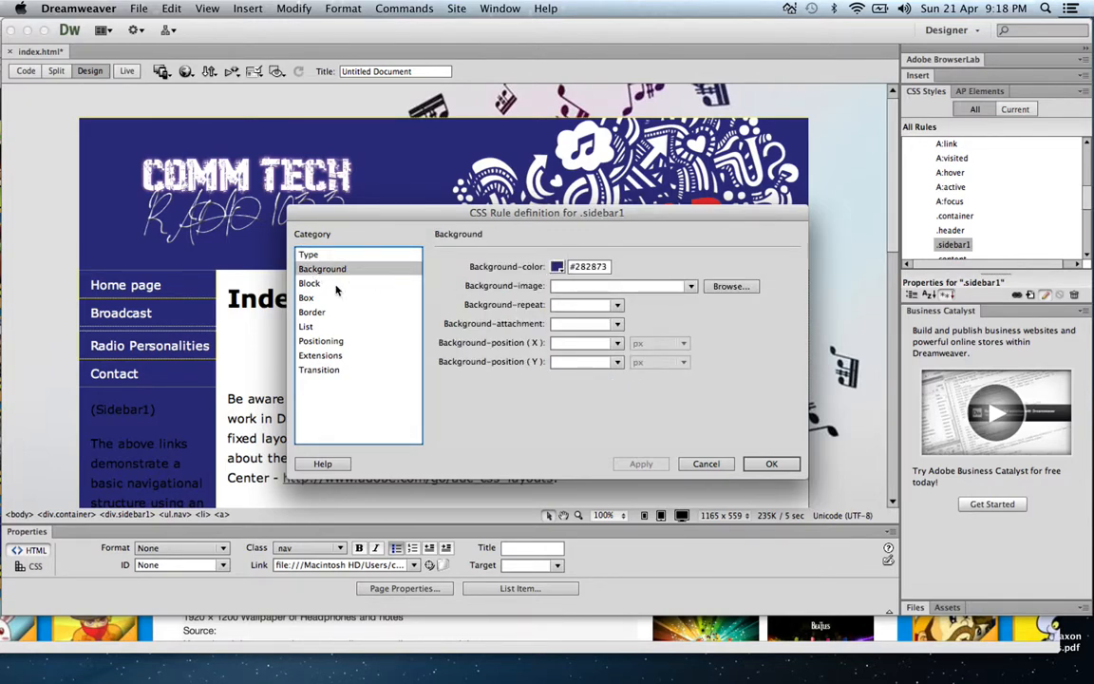
left_click(320, 255)
left_click(694, 343)
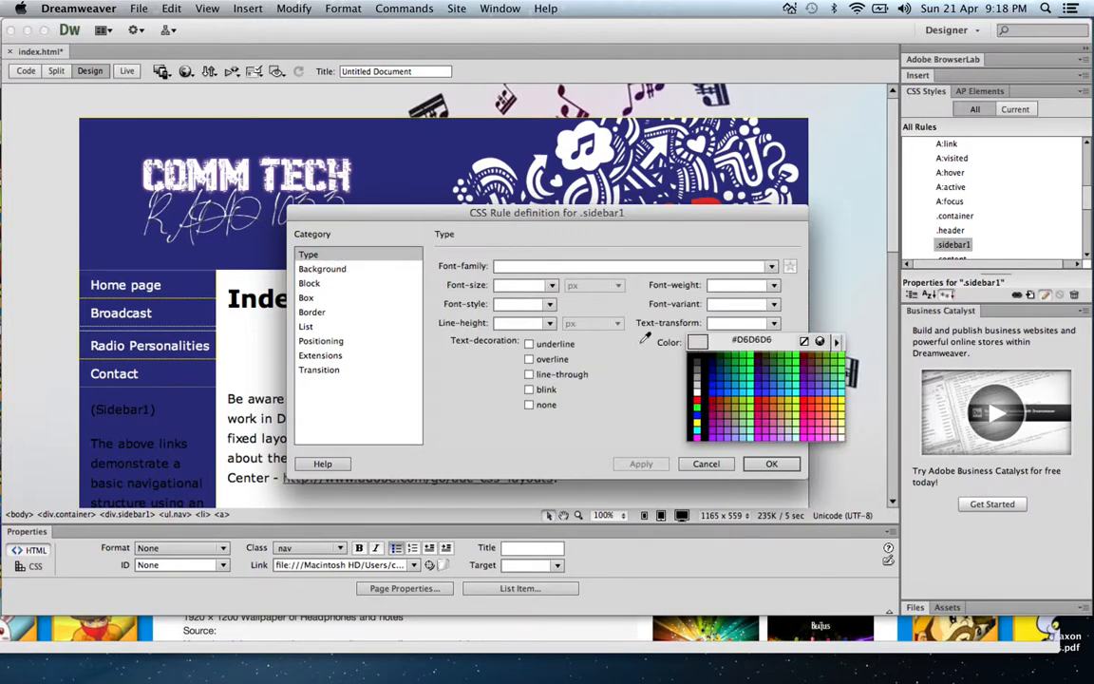
left_click(698, 391)
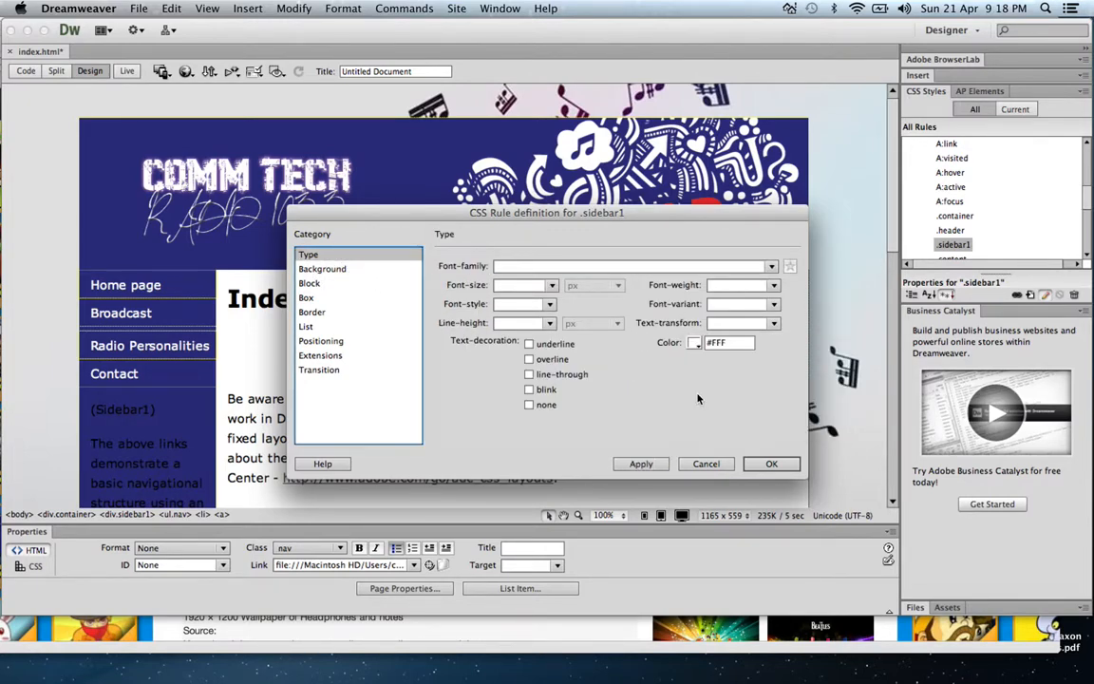
left_click(771, 464)
left_click(658, 461)
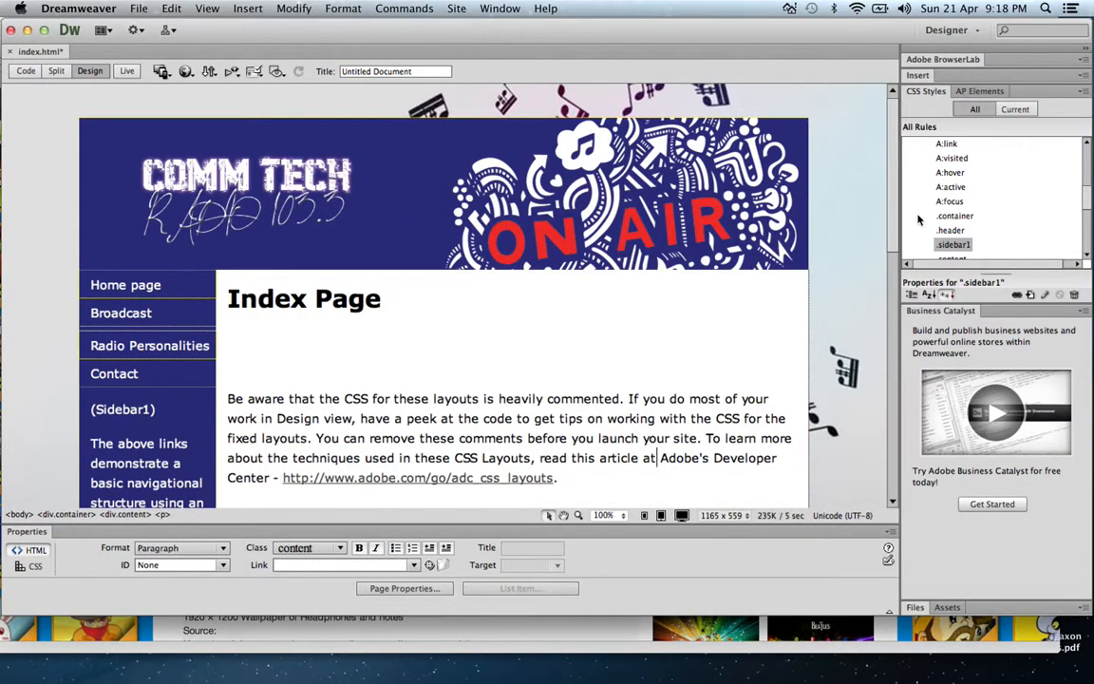
scroll(813, 363, "down", 15)
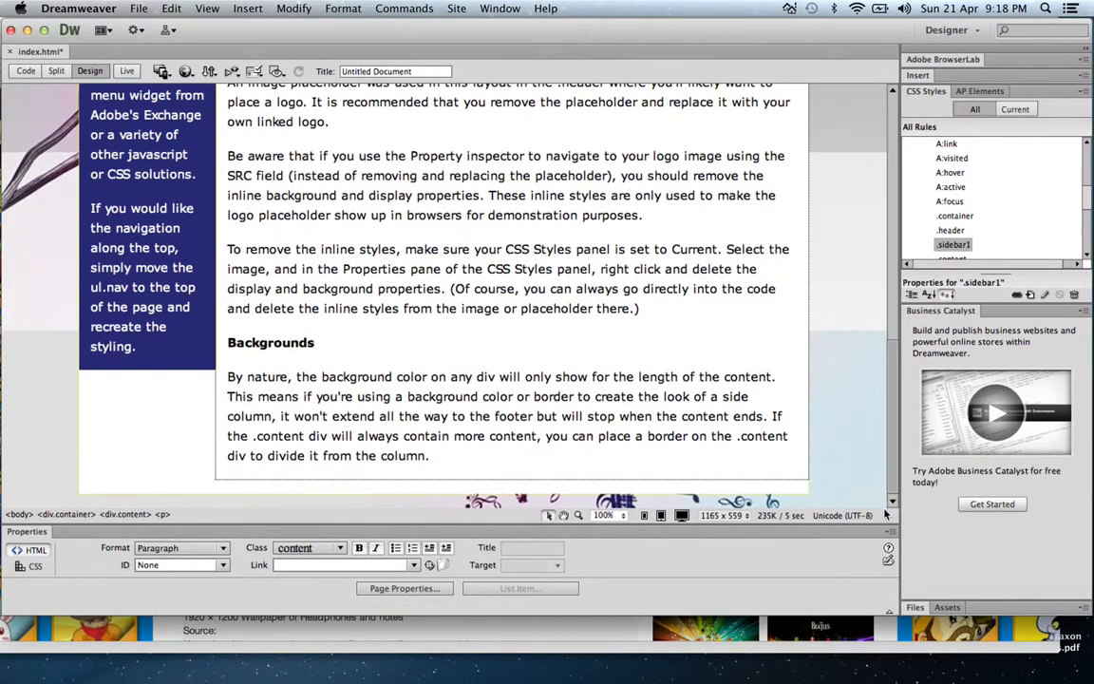
scroll(773, 308, "up", 15)
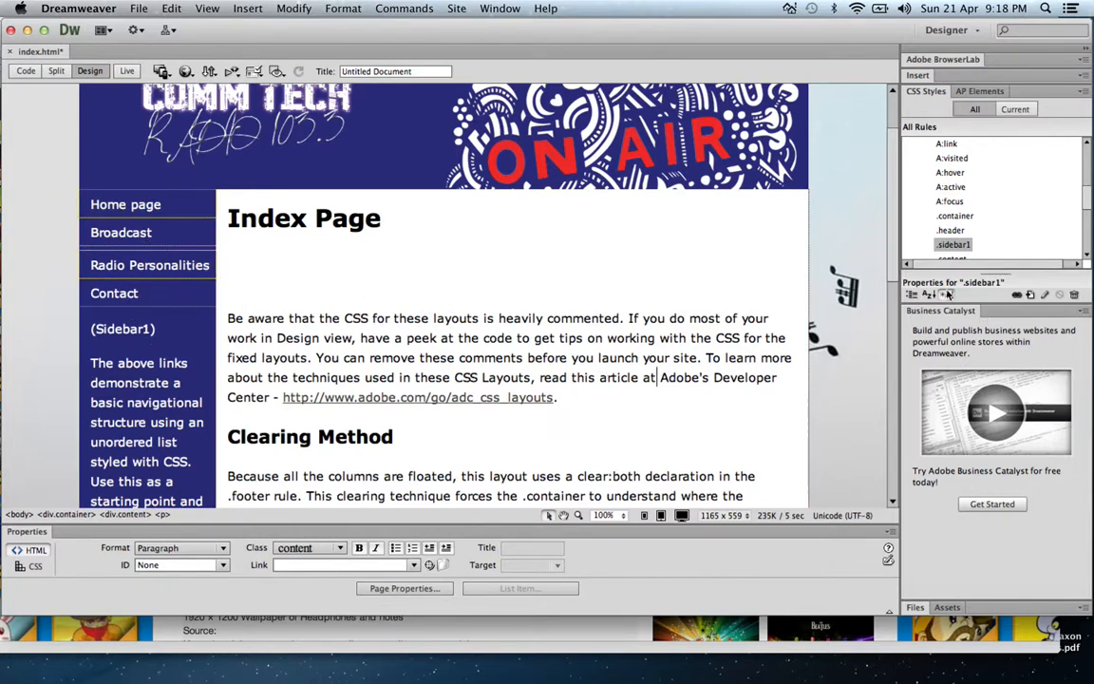
scroll(888, 355, "down", 5)
scroll(889, 355, "up", 10)
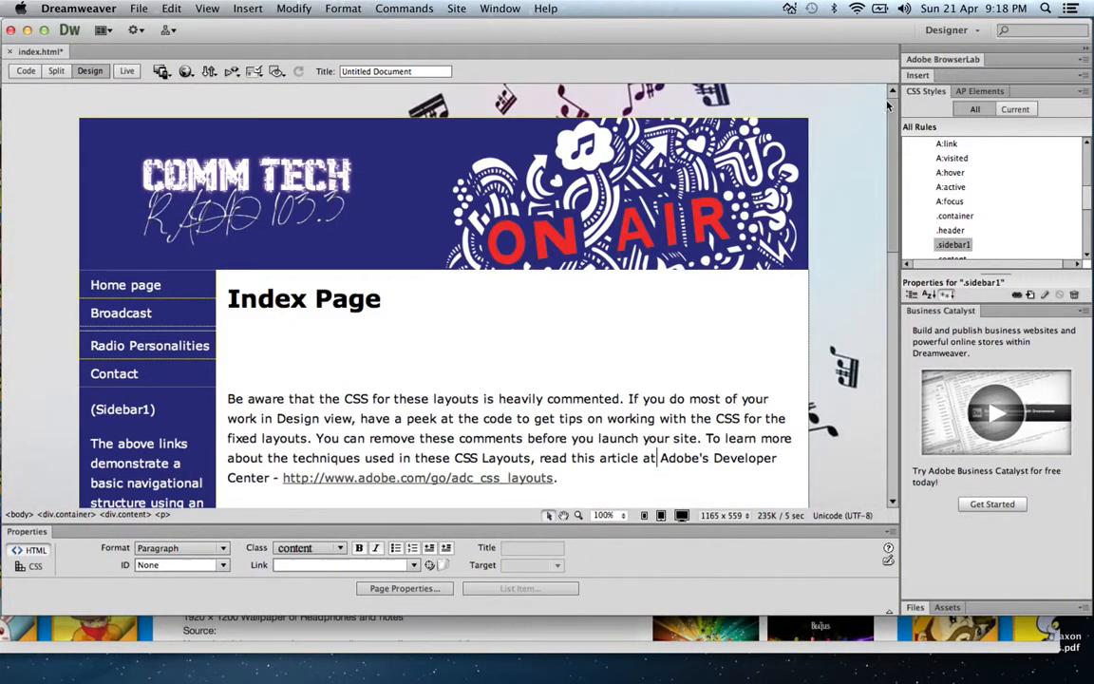